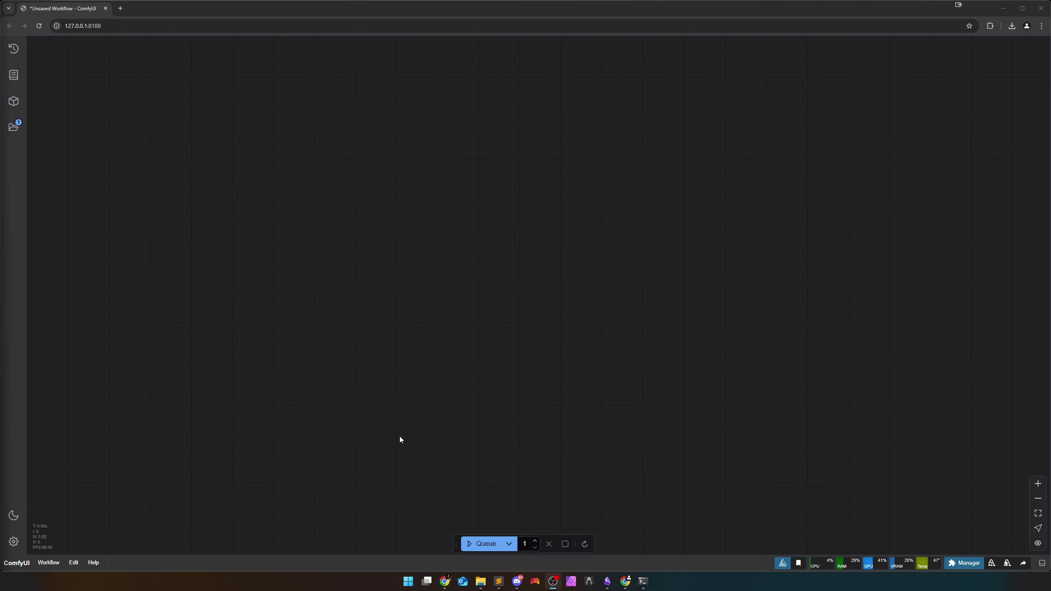
# Step: Go to comfy.org in a new browser tab and open its Blog
pyautogui.hotkey('ctrl', 't')
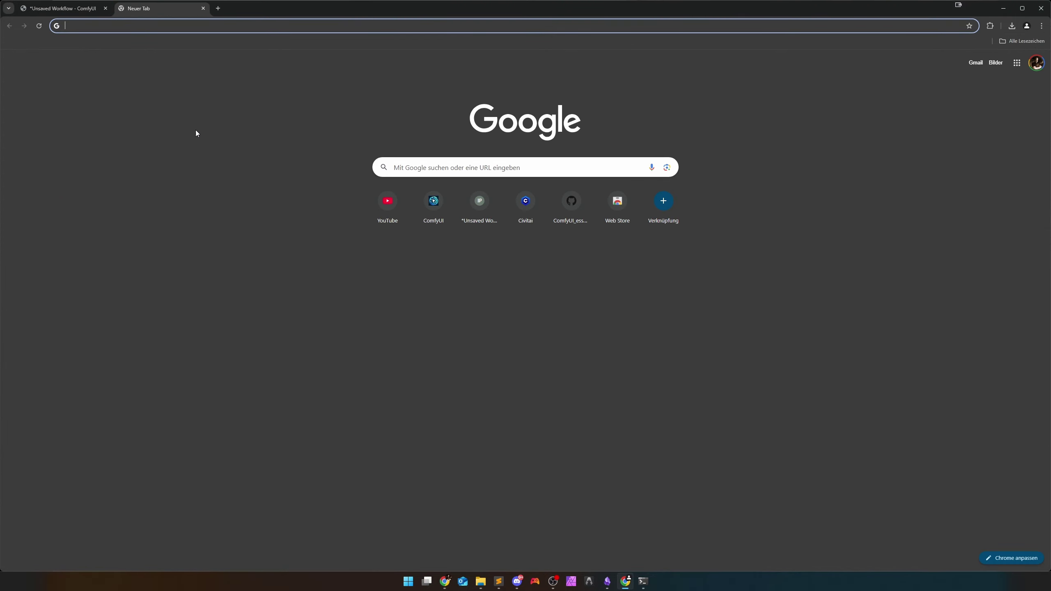
pyautogui.write('comfy.org')
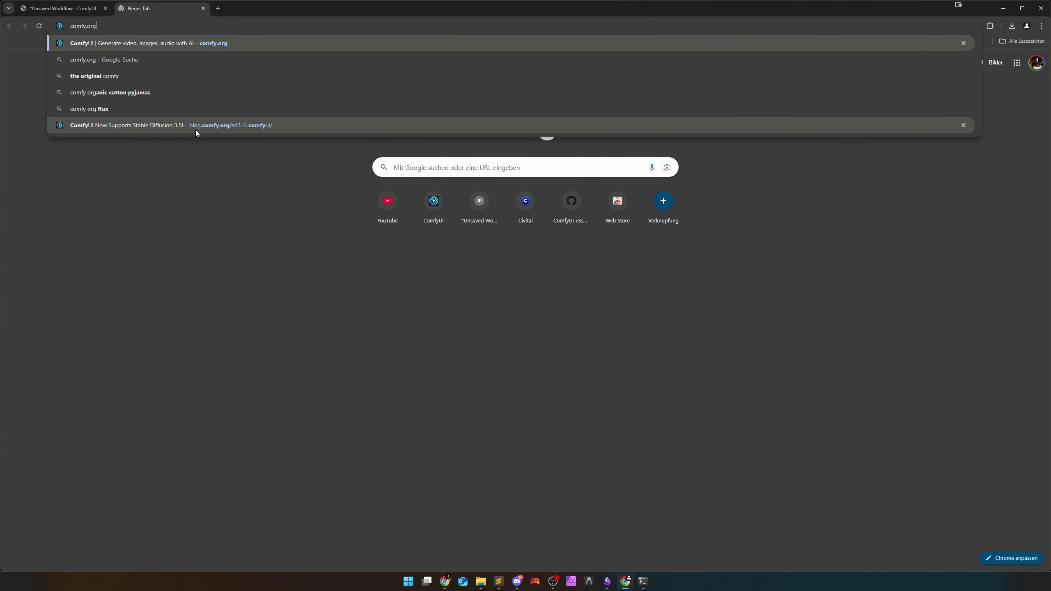
pyautogui.press('Return')
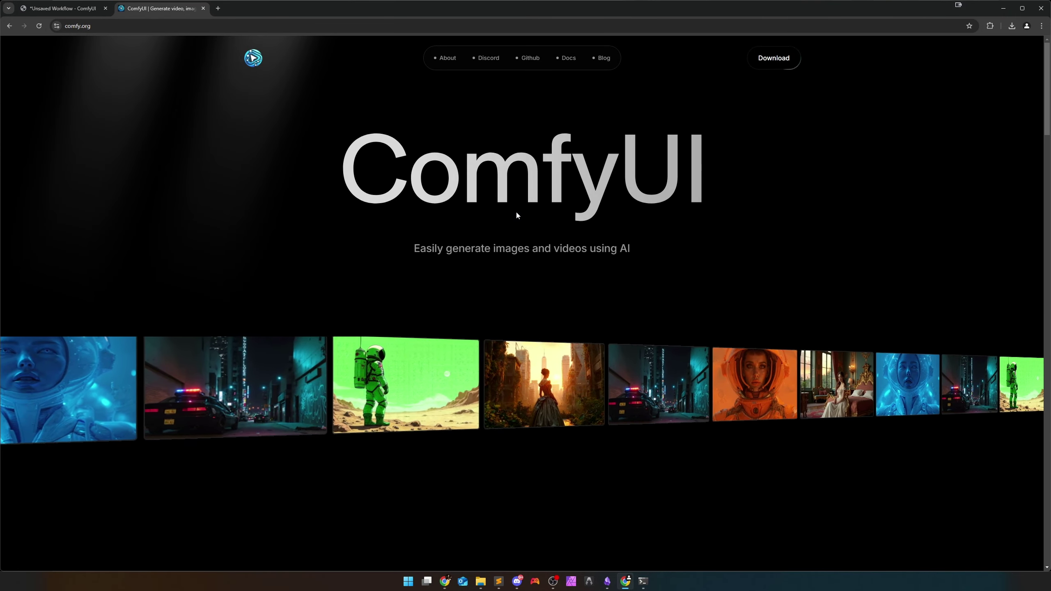
pyautogui.click(606, 58)
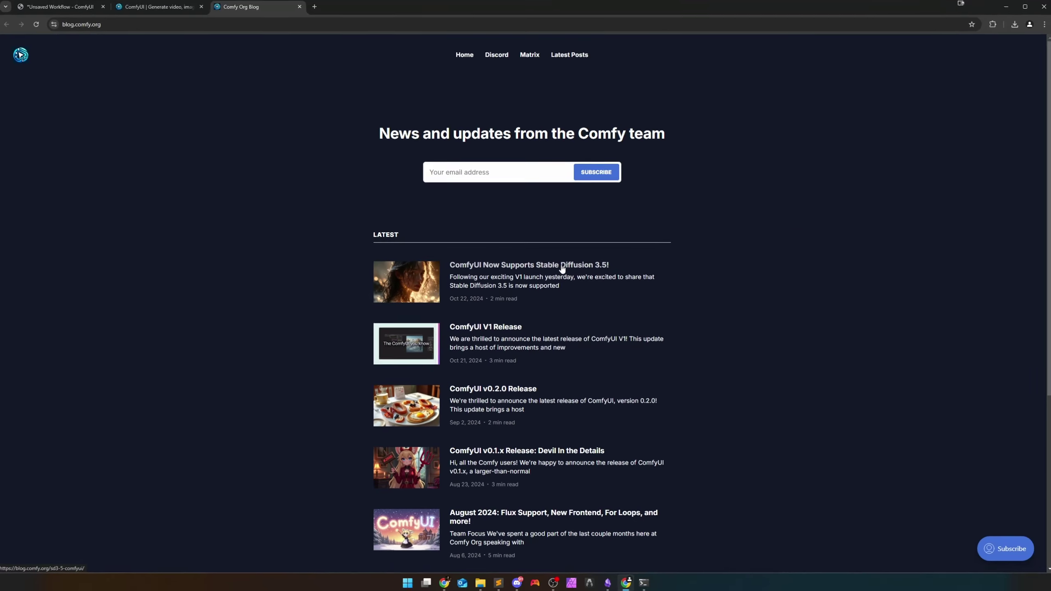
# Step: Open the 'ComfyUI Now Supports Stable Diffusion 3.5!' post and skim through it
pyautogui.click(562, 268)
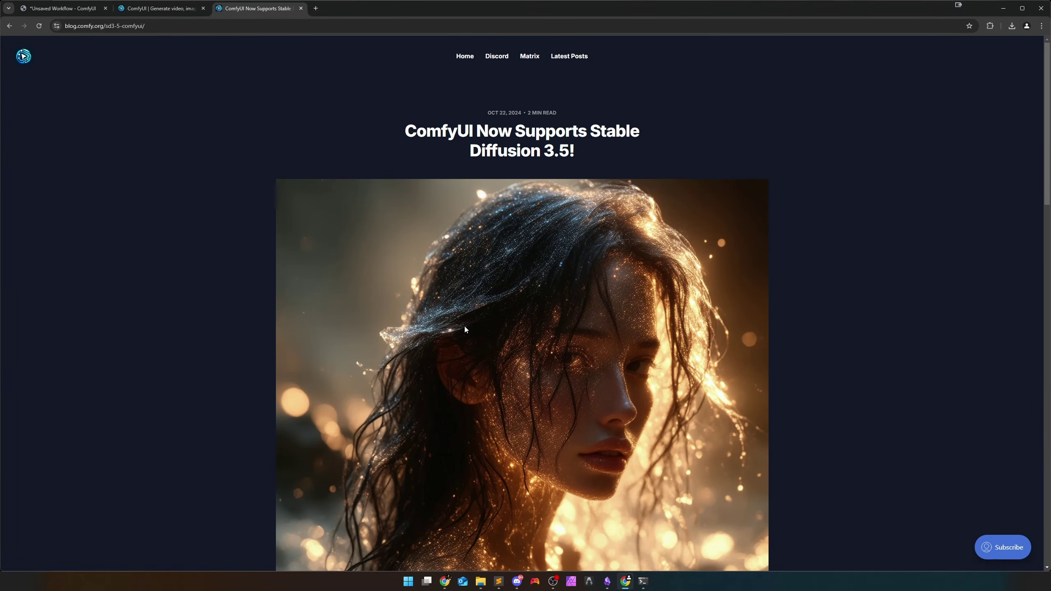
pyautogui.scroll(-2, 539, 314)
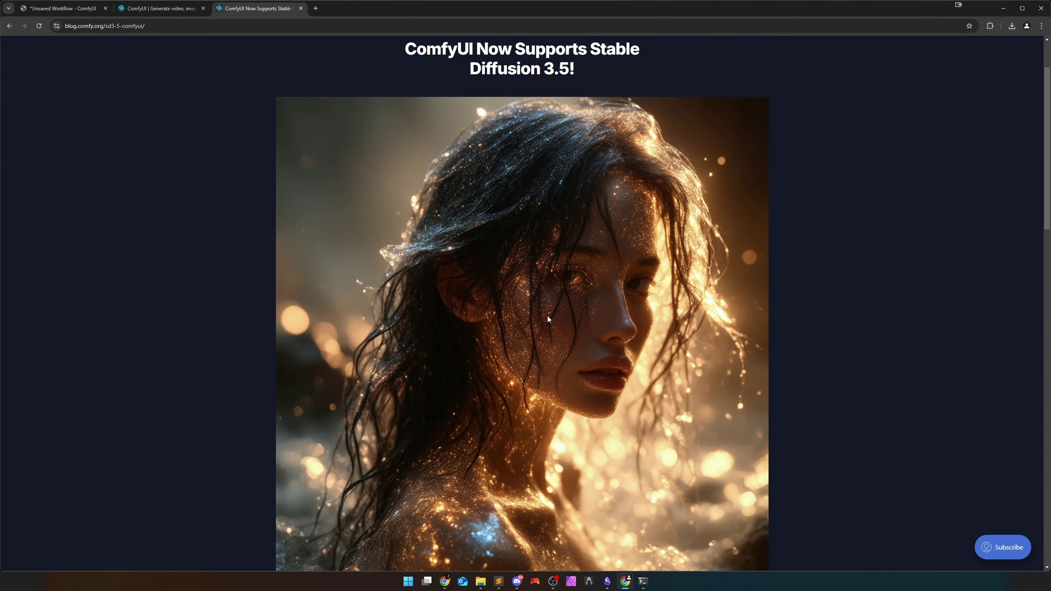
pyautogui.scroll(-4, 538, 327)
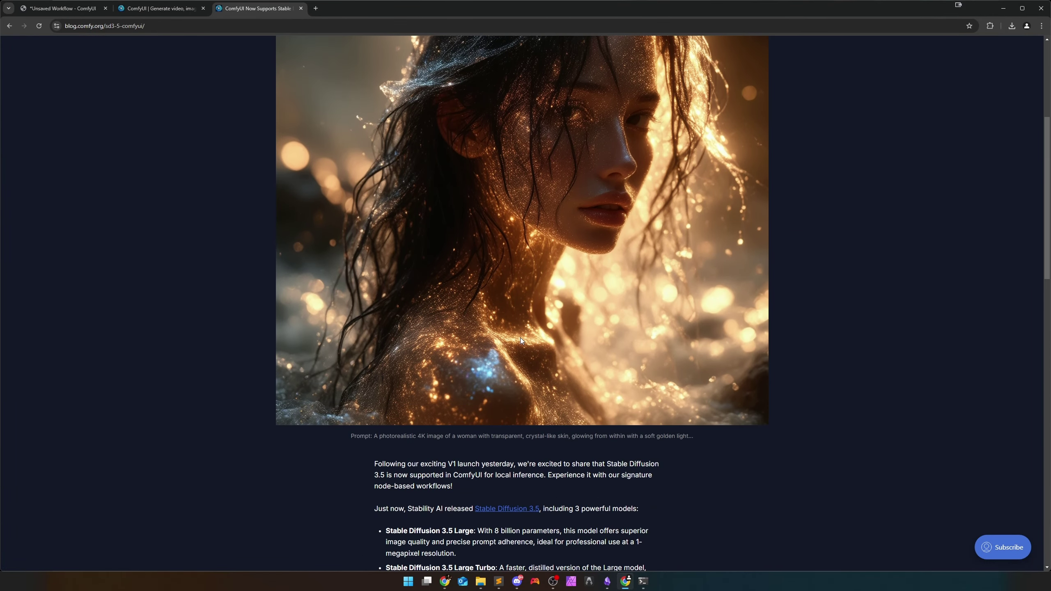
pyautogui.scroll(-8, 533, 339)
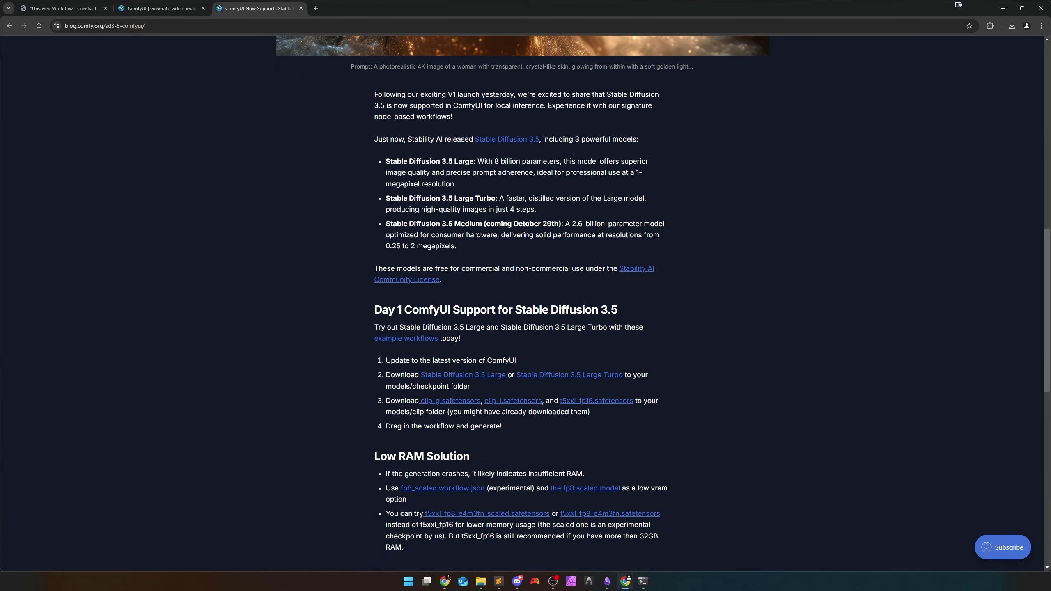
pyautogui.scroll(-2, 535, 328)
pyautogui.scroll(1, 531, 366)
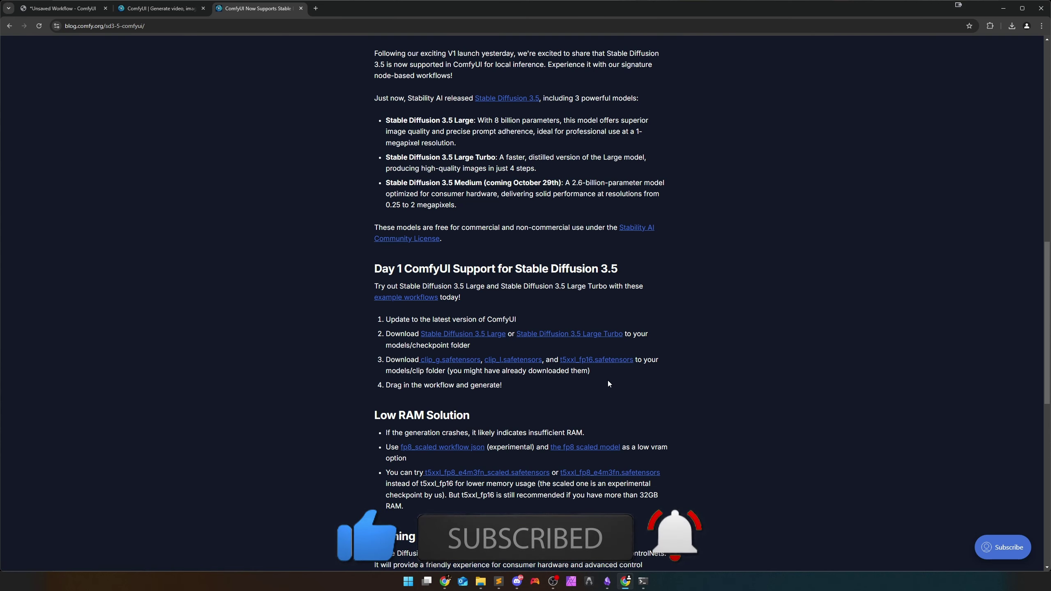
# Step: Scroll the article to the 'Day 1 ComfyUI Support' and 'Low RAM Solution' sections
pyautogui.scroll(-3, 608, 381)
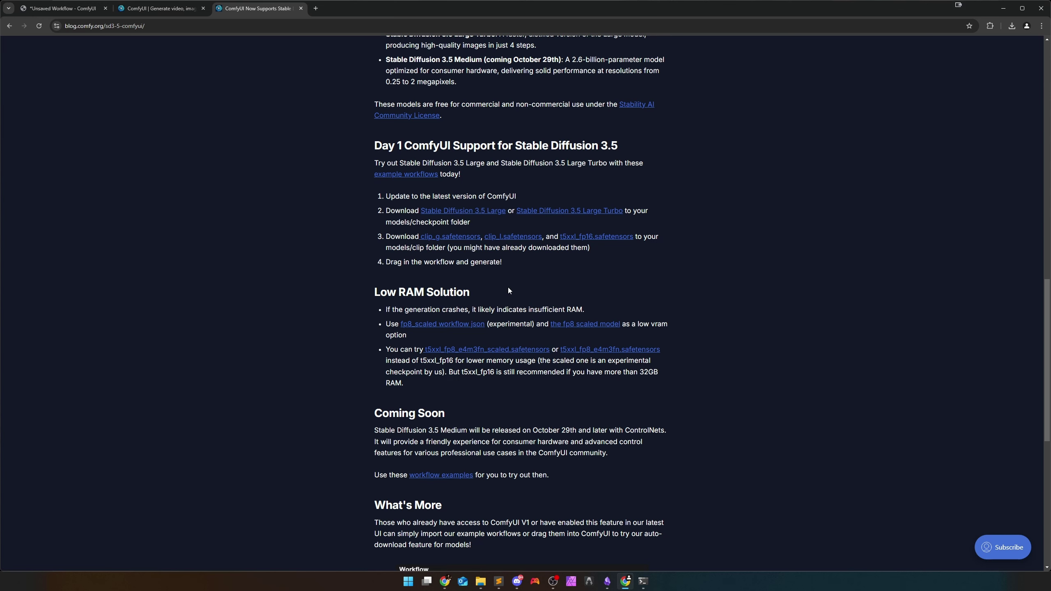
pyautogui.scroll(-8, 503, 348)
pyautogui.scroll(8, 505, 377)
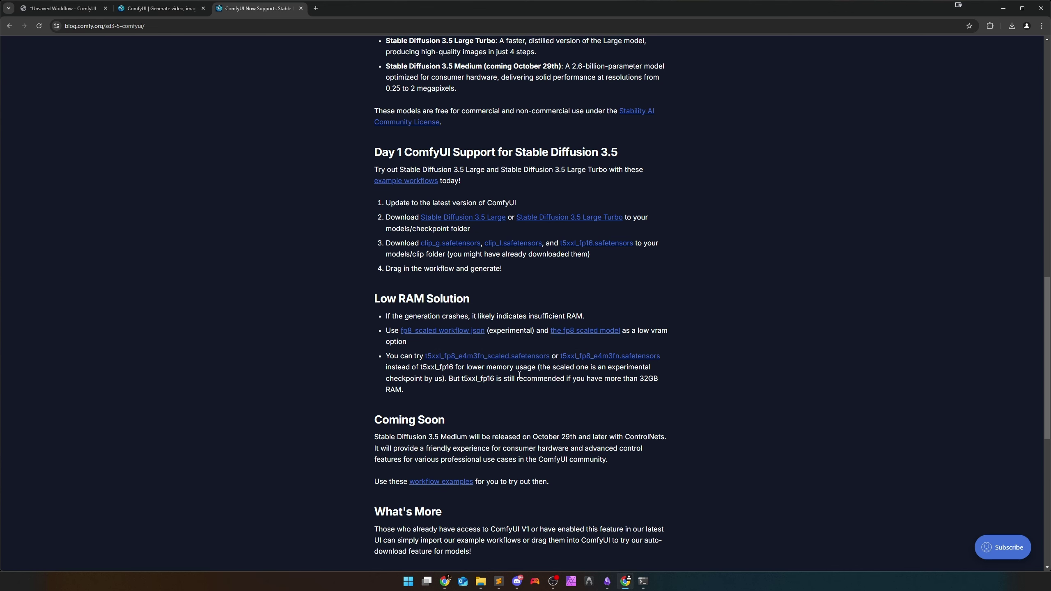
pyautogui.scroll(1, 520, 375)
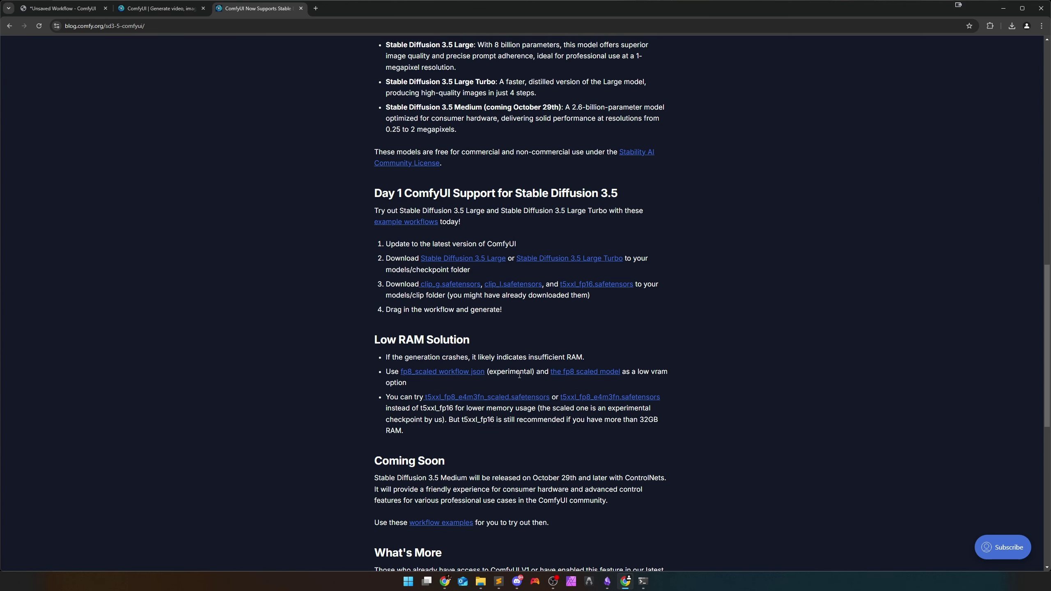
pyautogui.scroll(1, 519, 375)
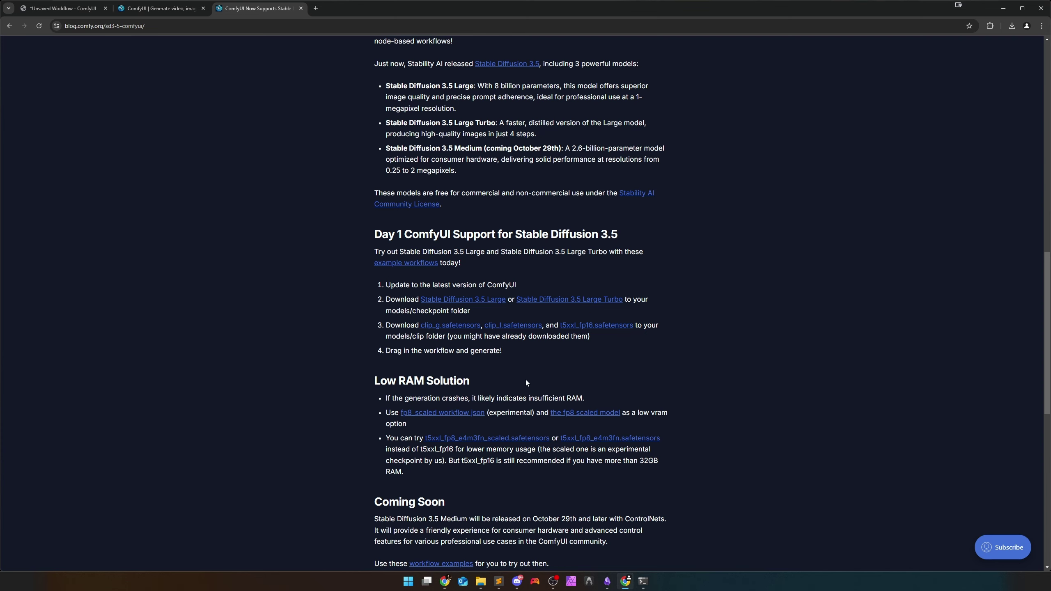
pyautogui.scroll(1, 553, 357)
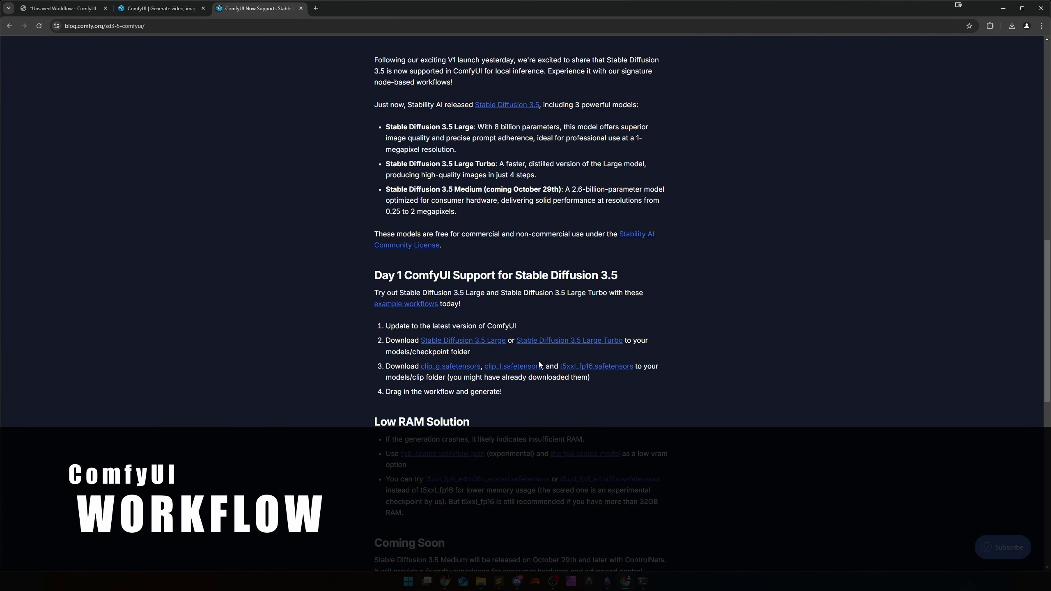
pyautogui.scroll(3, 539, 365)
pyautogui.scroll(-6, 539, 364)
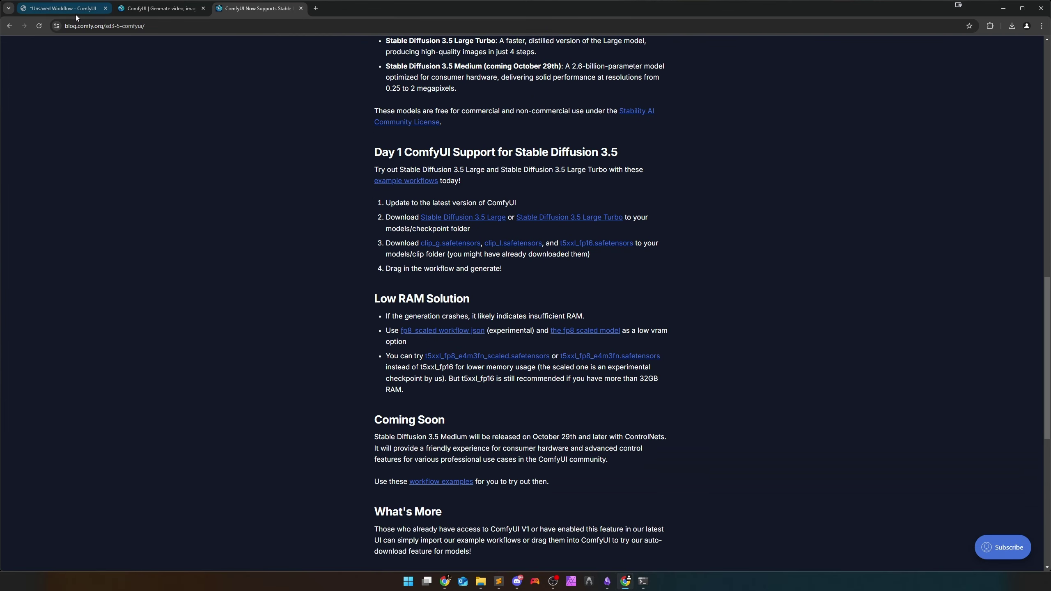
# Step: Start a new blank ComfyUI workflow, discard the old unsaved one, and browse for a workflow file
pyautogui.click(75, 15)
pyautogui.click(14, 126)
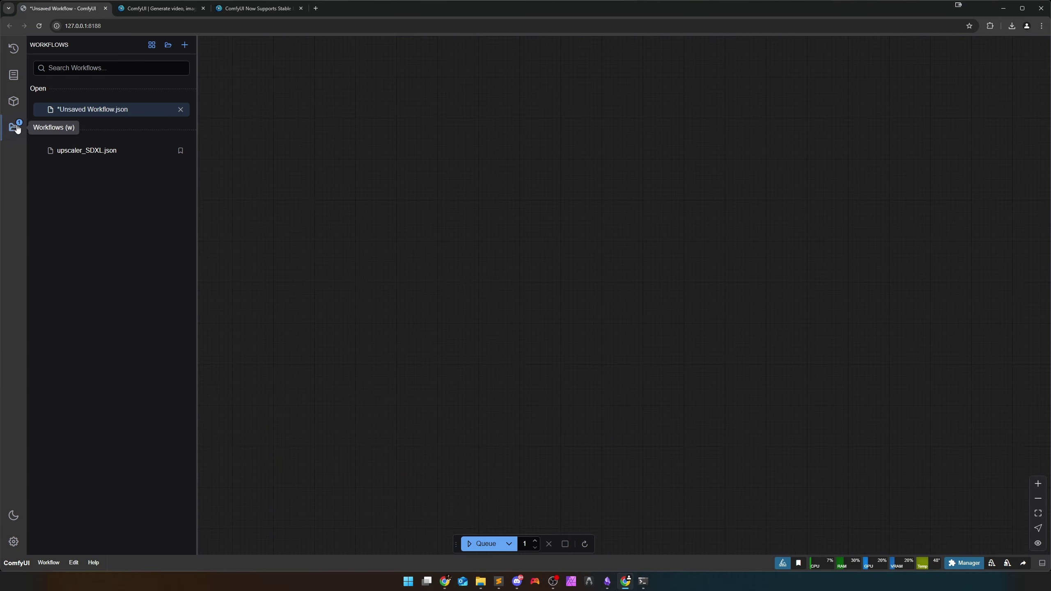
pyautogui.click(186, 46)
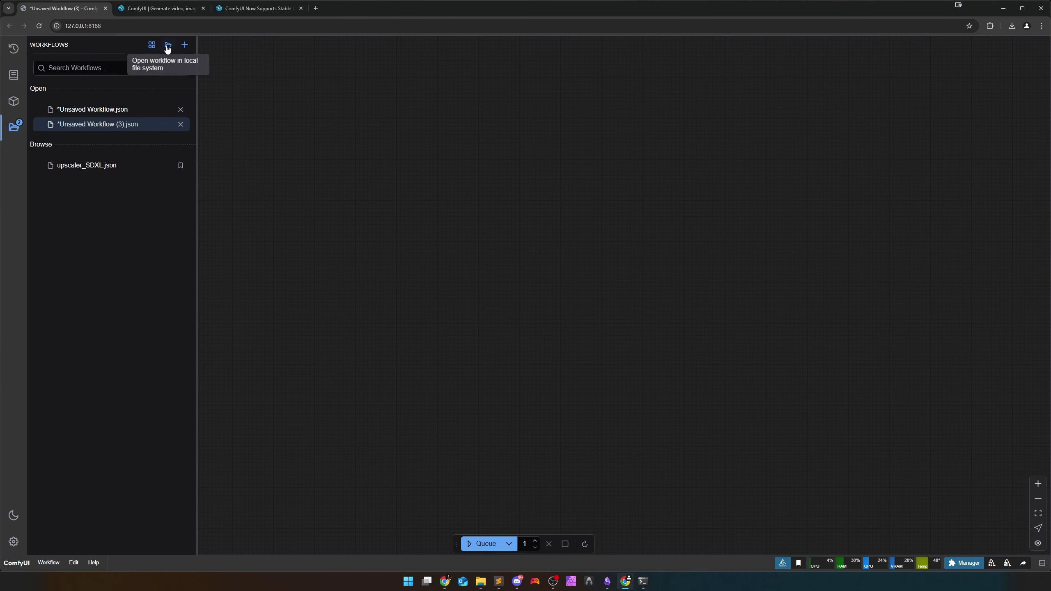
pyautogui.click(180, 109)
pyautogui.click(526, 332)
pyautogui.click(169, 46)
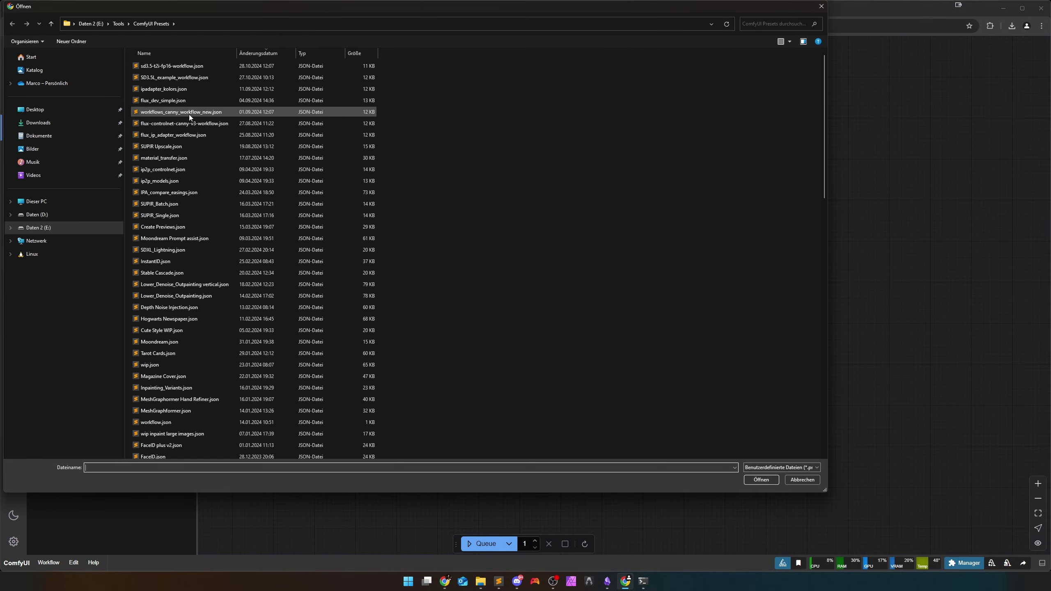
# Step: Load sd3.5-t2i-fp16-workflow.json and survey its nodes, notes and output side
pyautogui.doubleClick(180, 66)
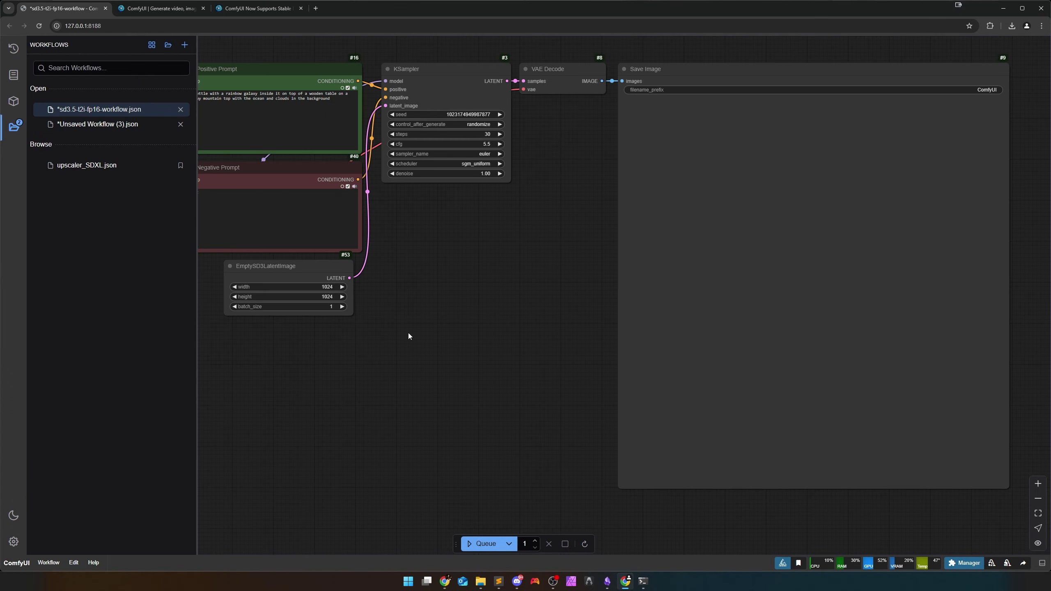
pyautogui.click(14, 126)
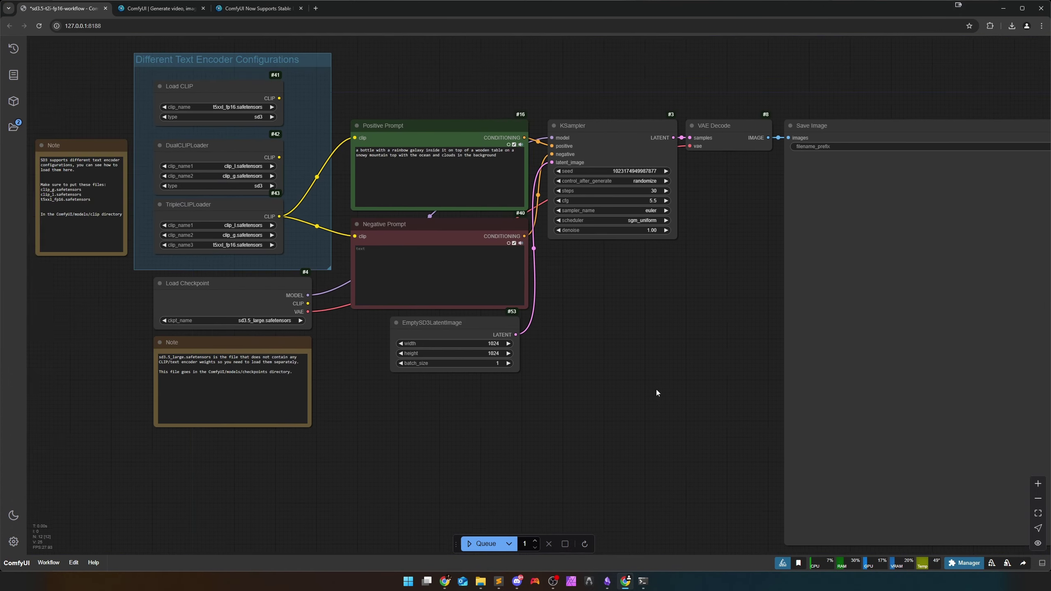
pyautogui.moveTo(422, 434); pyautogui.dragTo(539, 462)
pyautogui.scroll(3, 578, 472)
pyautogui.scroll(3, 211, 336)
pyautogui.moveTo(211, 336); pyautogui.dragTo(363, 388)
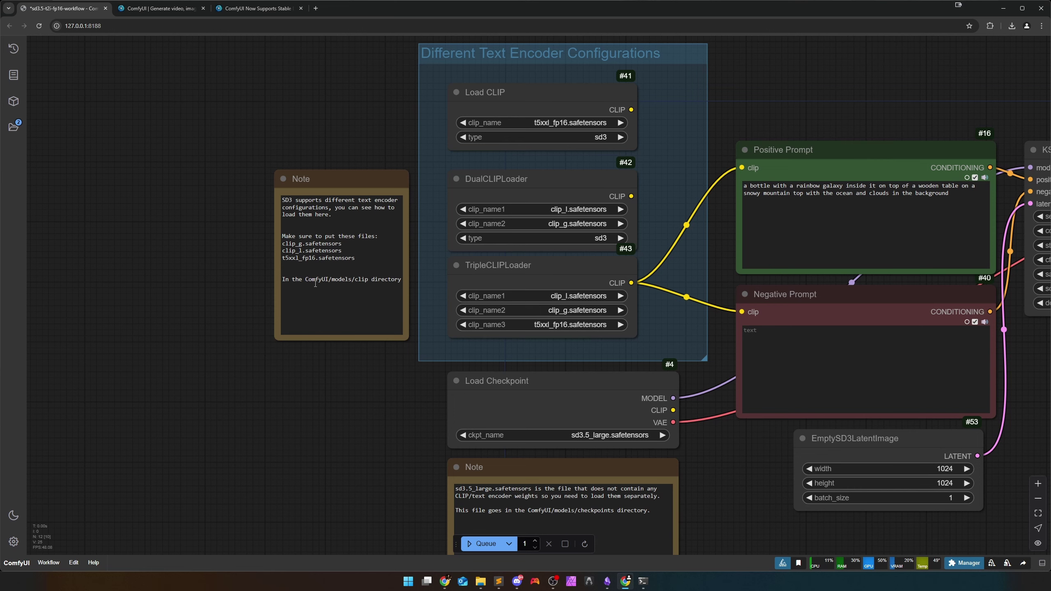
pyautogui.moveTo(388, 468); pyautogui.dragTo(310, 375)
pyautogui.scroll(-2, 447, 426)
pyautogui.moveTo(708, 461); pyautogui.dragTo(532, 461)
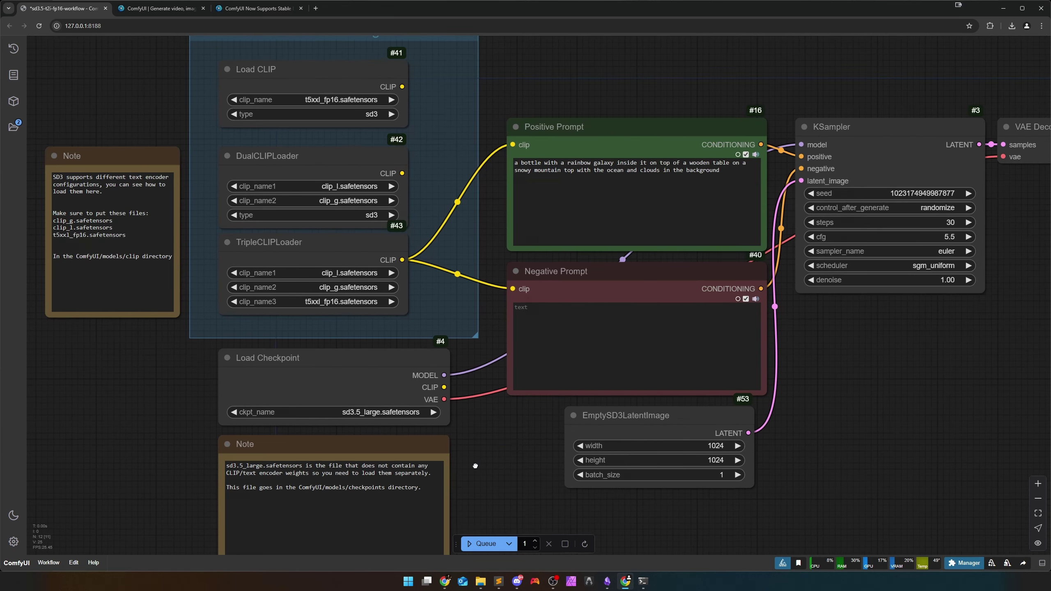
pyautogui.scroll(-3, 757, 447)
pyautogui.moveTo(756, 448); pyautogui.dragTo(682, 423)
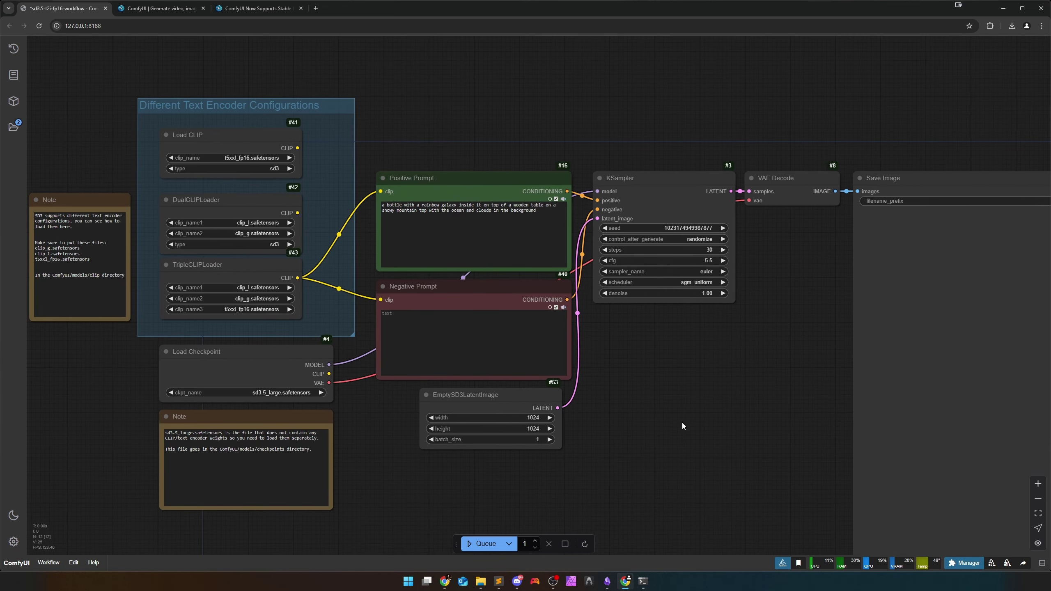
pyautogui.moveTo(746, 429); pyautogui.dragTo(636, 427)
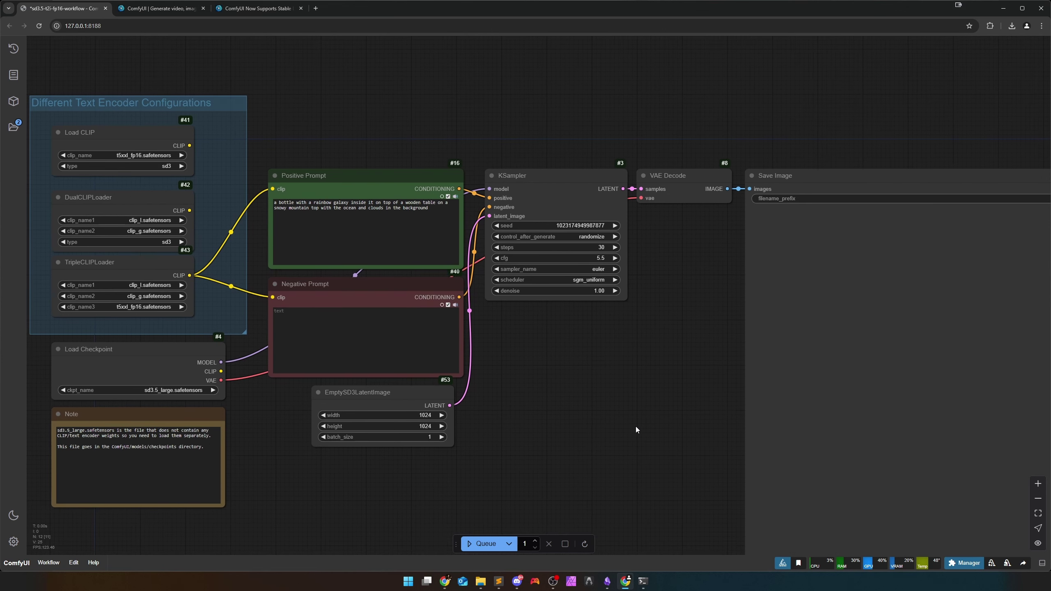
pyautogui.moveTo(578, 415); pyautogui.dragTo(786, 418)
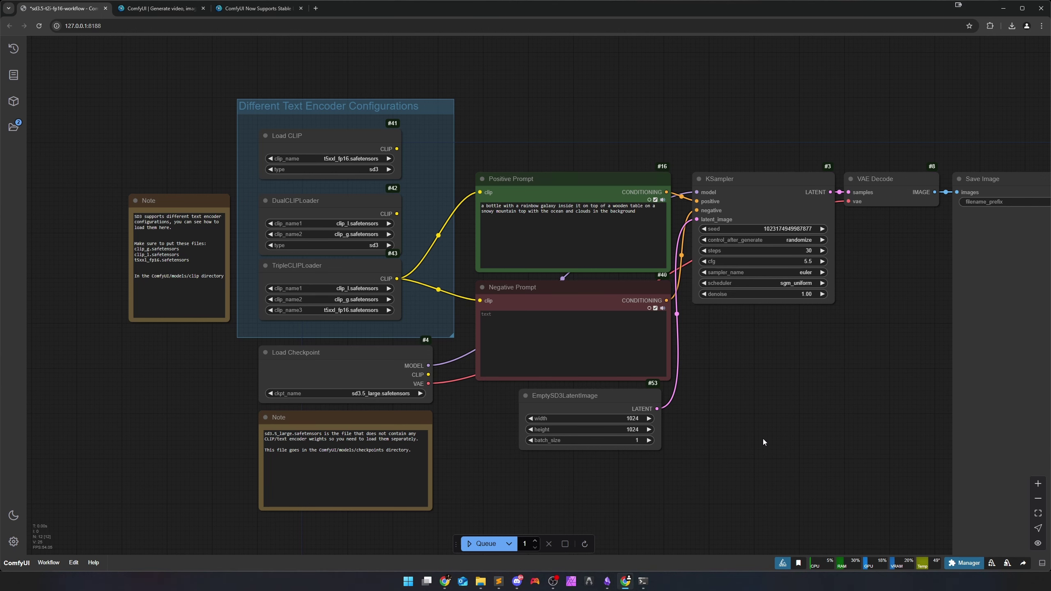
pyautogui.moveTo(765, 441); pyautogui.dragTo(649, 428)
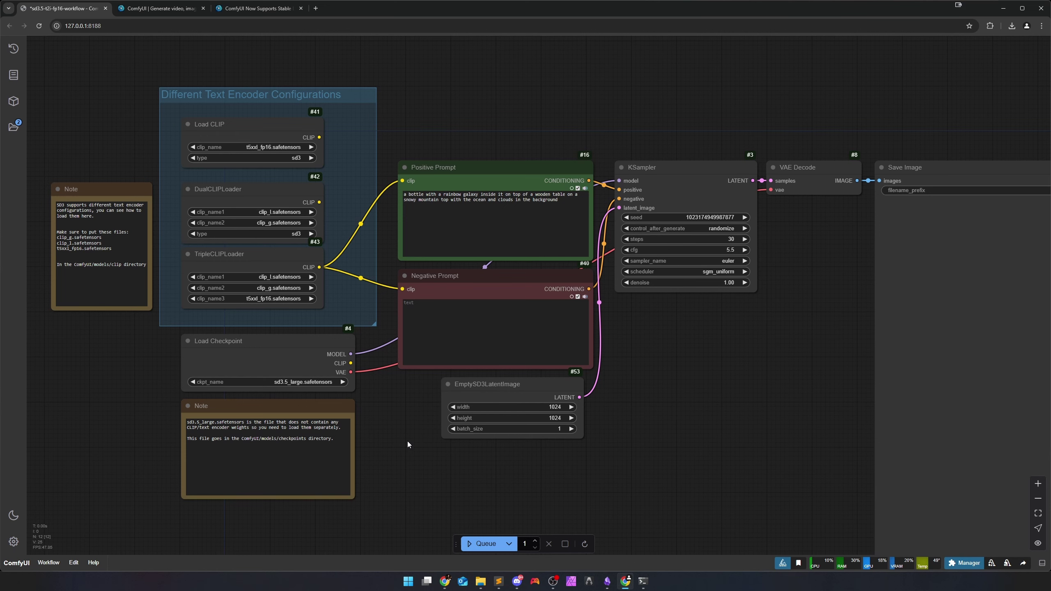
pyautogui.moveTo(407, 429); pyautogui.dragTo(562, 448)
pyautogui.scroll(2, 552, 444)
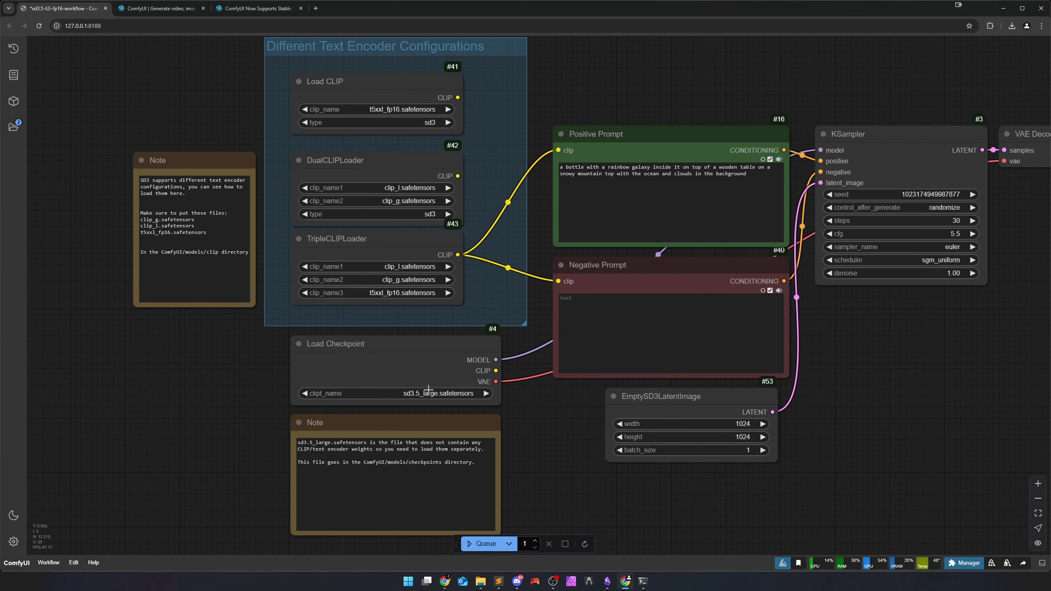
# Step: Set the Load Checkpoint ckpt_name to SD3\sd3.5_large.safetensors
pyautogui.click(429, 392)
pyautogui.click(432, 447)
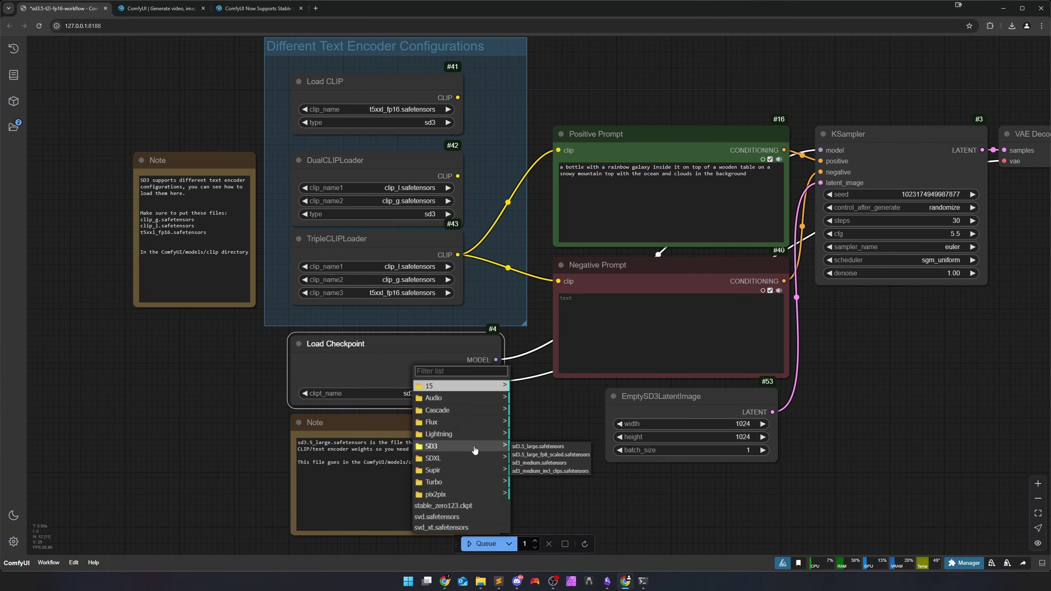
pyautogui.click(540, 447)
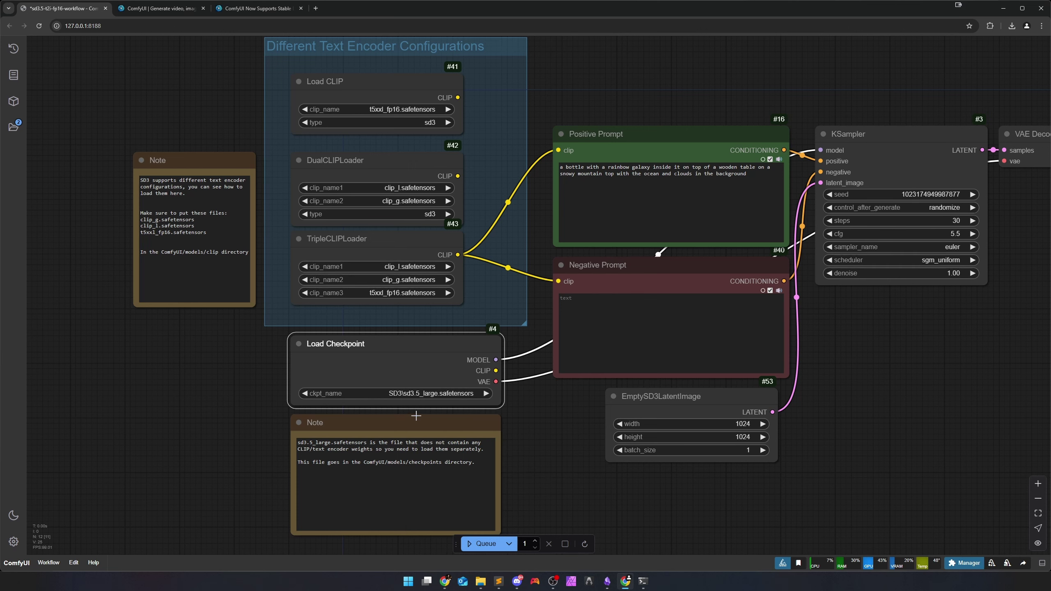
pyautogui.click(555, 445)
pyautogui.scroll(-3, 816, 397)
pyautogui.moveTo(816, 398); pyautogui.dragTo(560, 390)
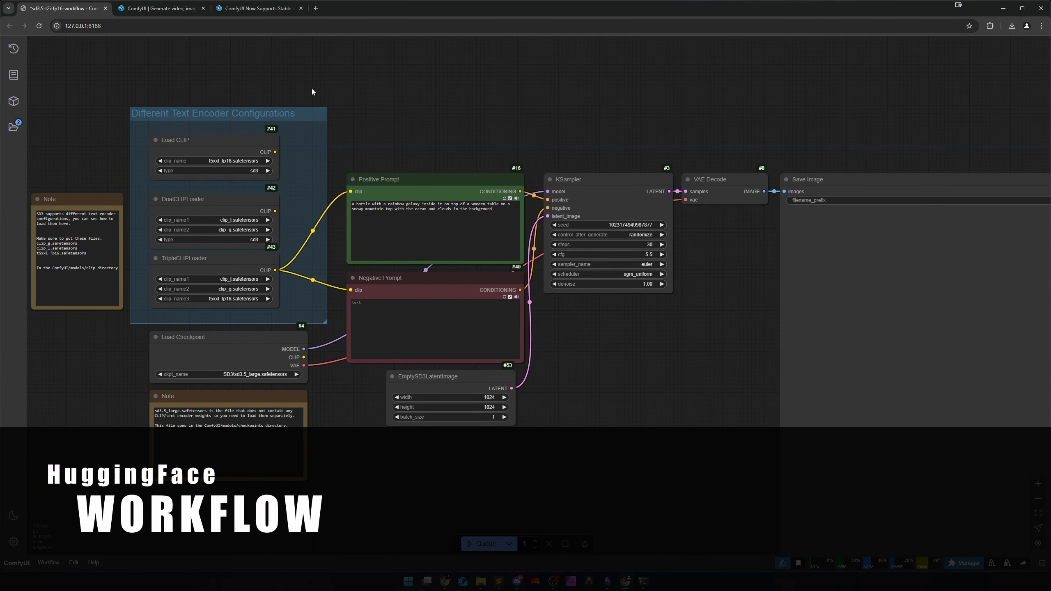
# Step: Search 'stability ai hugginface' and reach the stable-diffusion-3.5-large repository's Files and versions list
pyautogui.click(315, 8)
pyautogui.write('stab')
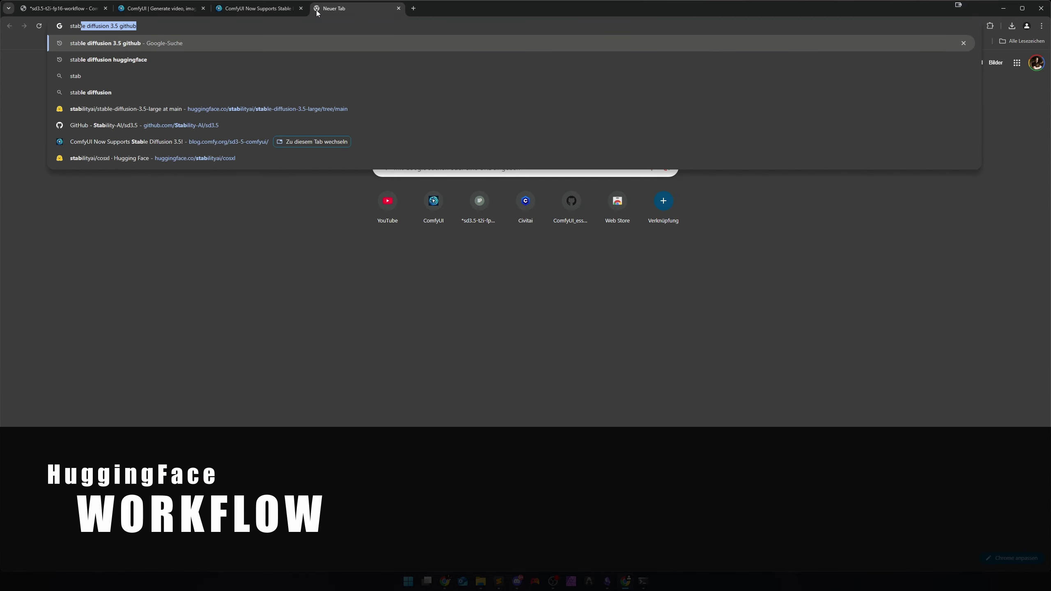
pyautogui.write('ility ai hugginface')
pyautogui.press('Return')
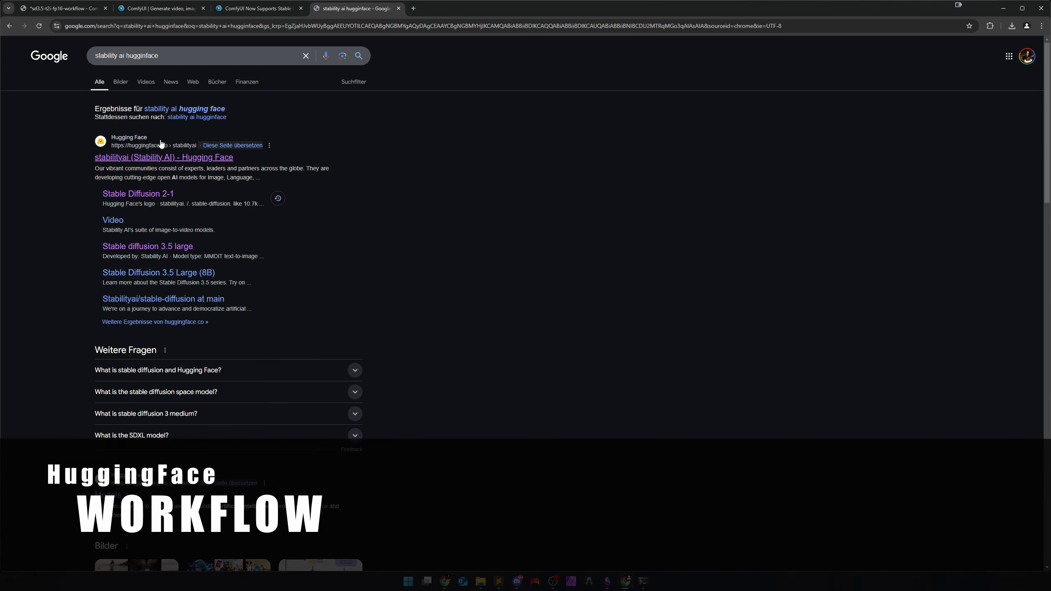
pyautogui.click(178, 159)
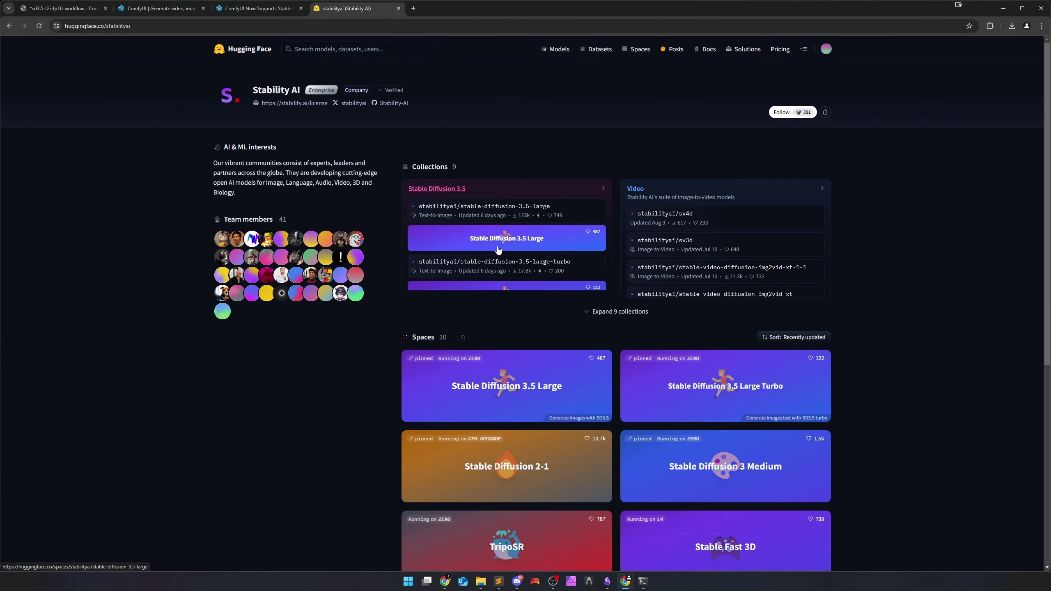
pyautogui.click(438, 190)
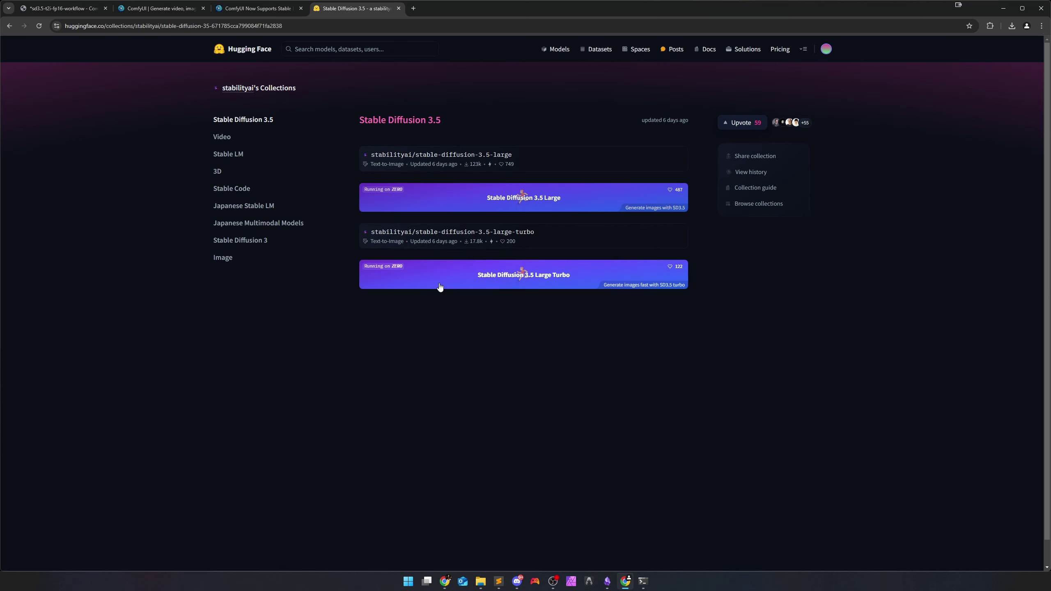
pyautogui.click(455, 157)
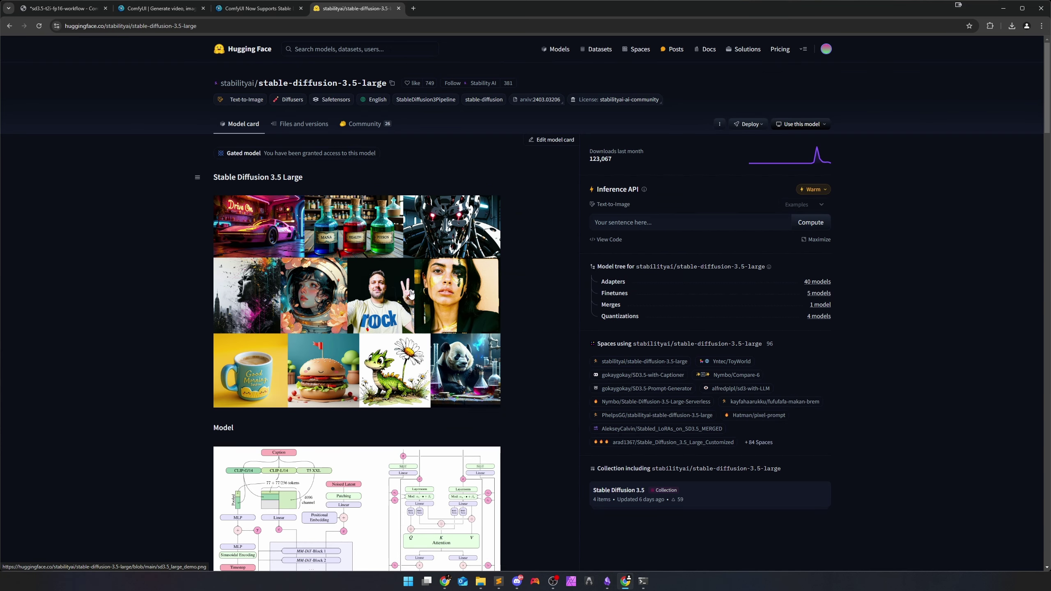
pyautogui.click(304, 126)
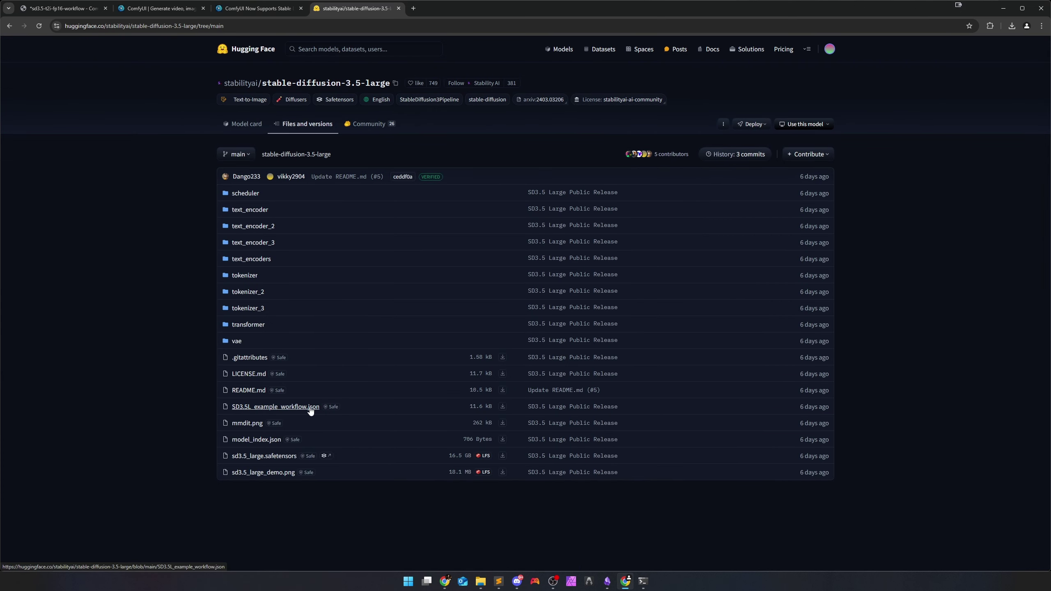
# Step: Open SD3.5L_example_workflow.json in ComfyUI
pyautogui.click(76, 9)
pyautogui.click(14, 117)
pyautogui.click(145, 43)
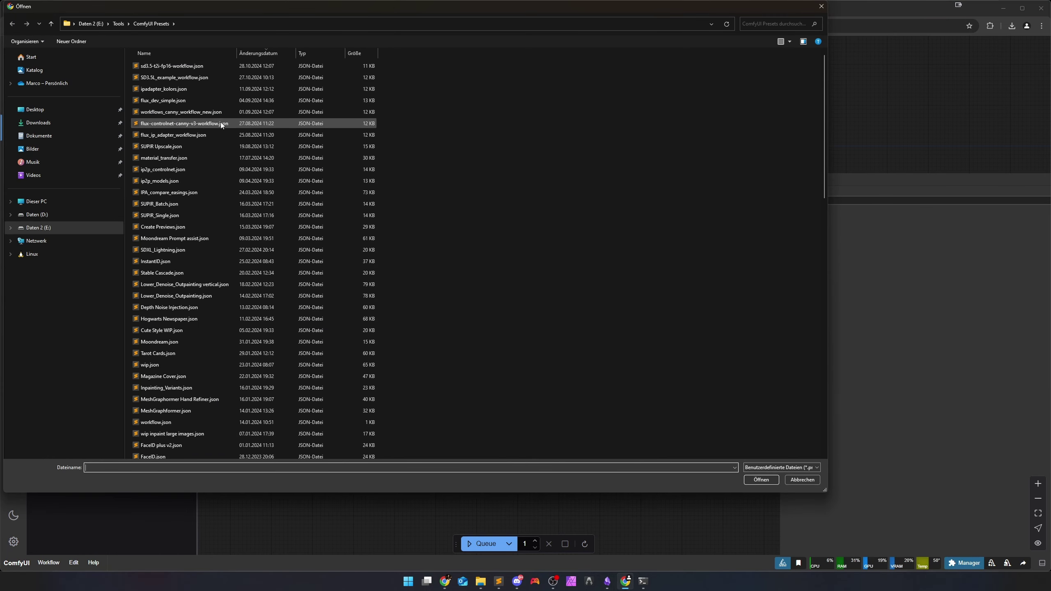
pyautogui.doubleClick(176, 75)
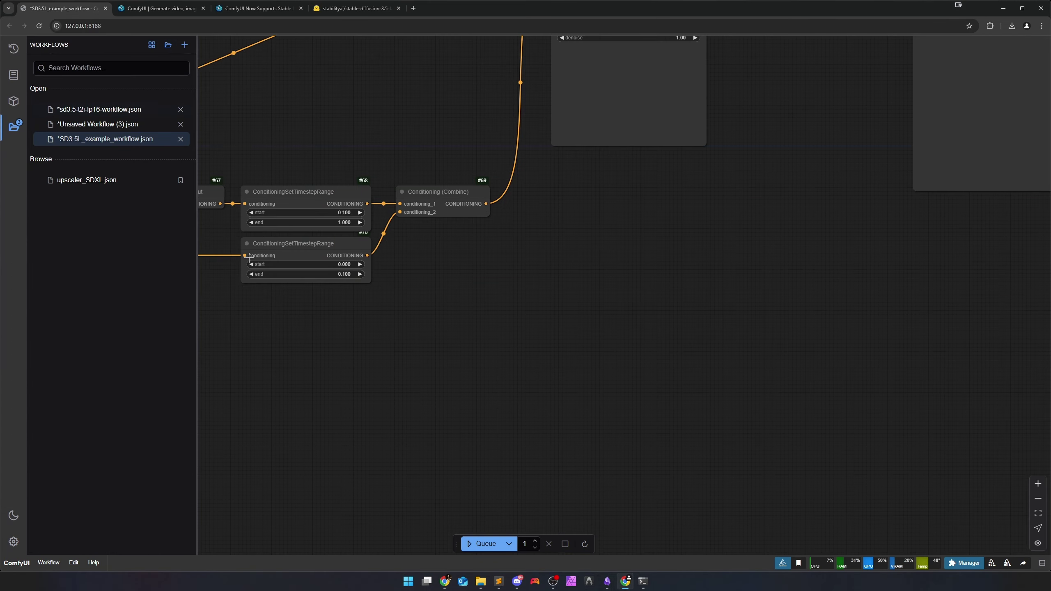
pyautogui.click(13, 127)
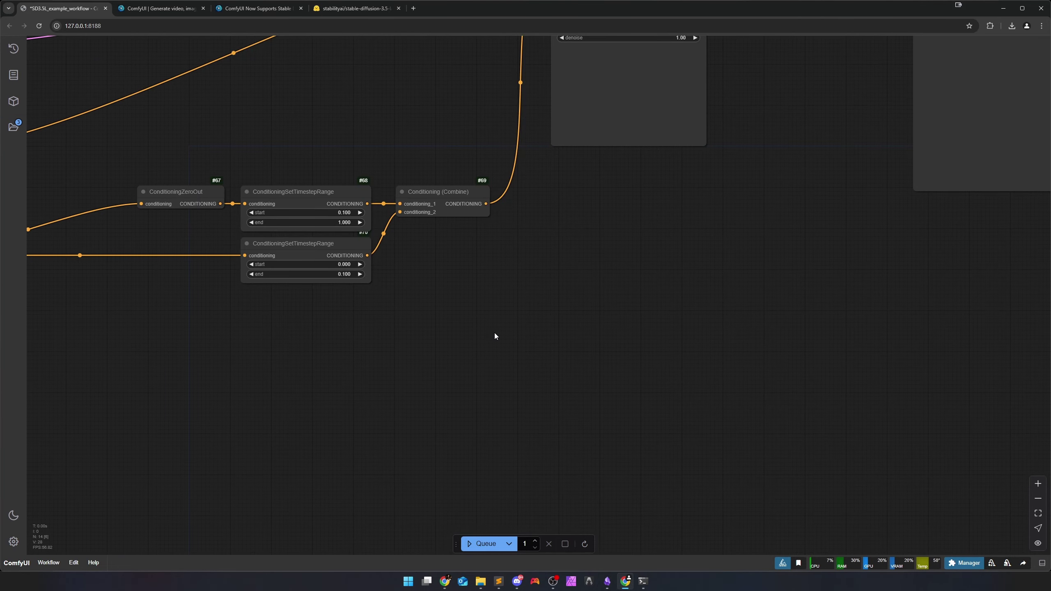
# Step: Zoom and pan across the example graph to node #11 and the Note
pyautogui.scroll(-5, 497, 337)
pyautogui.moveTo(527, 337); pyautogui.dragTo(665, 360)
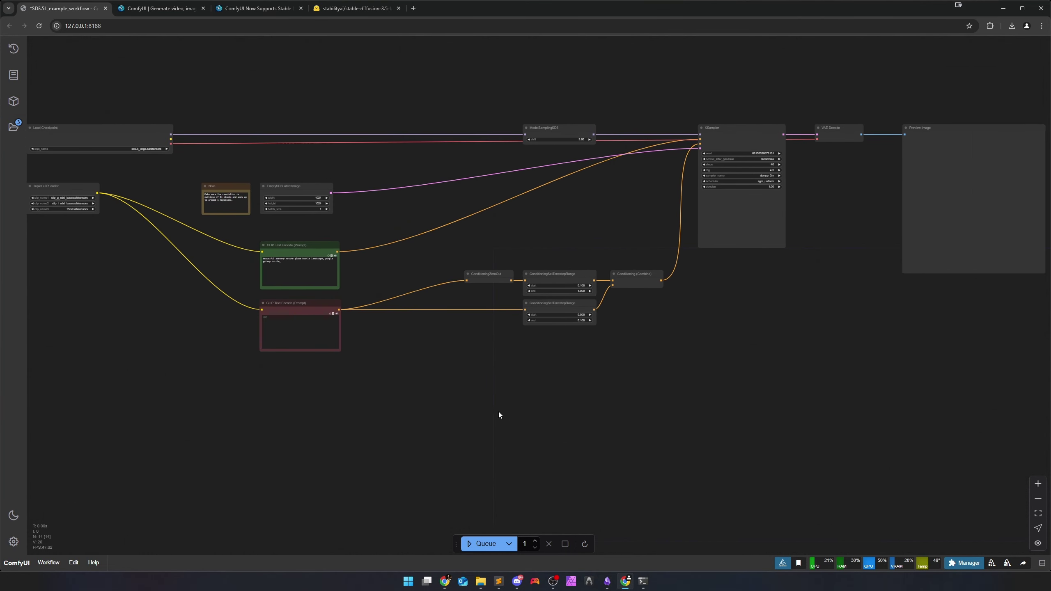
pyautogui.scroll(-2, 513, 414)
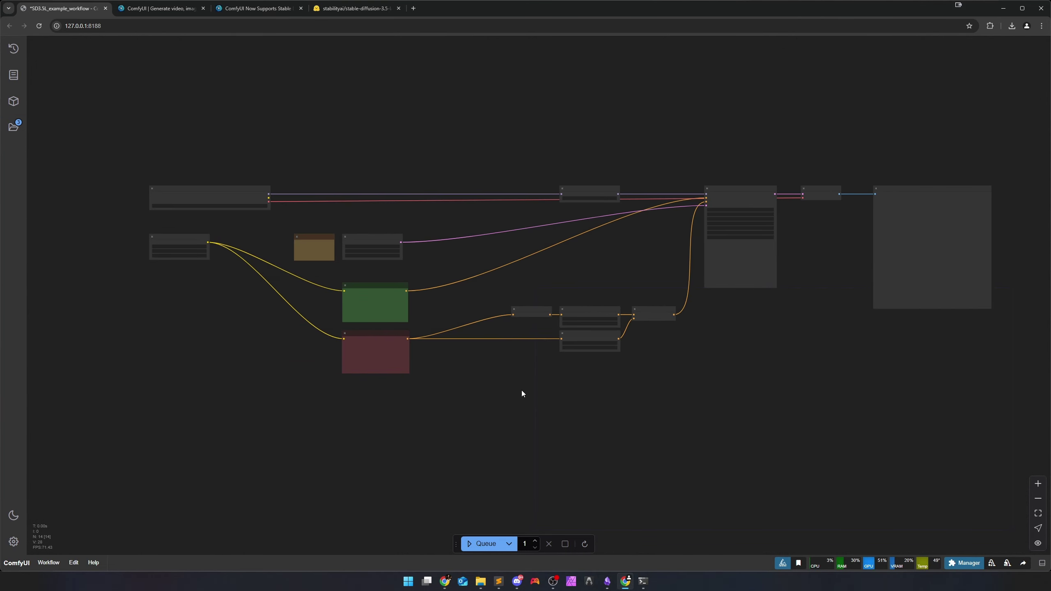
pyautogui.scroll(6, 207, 274)
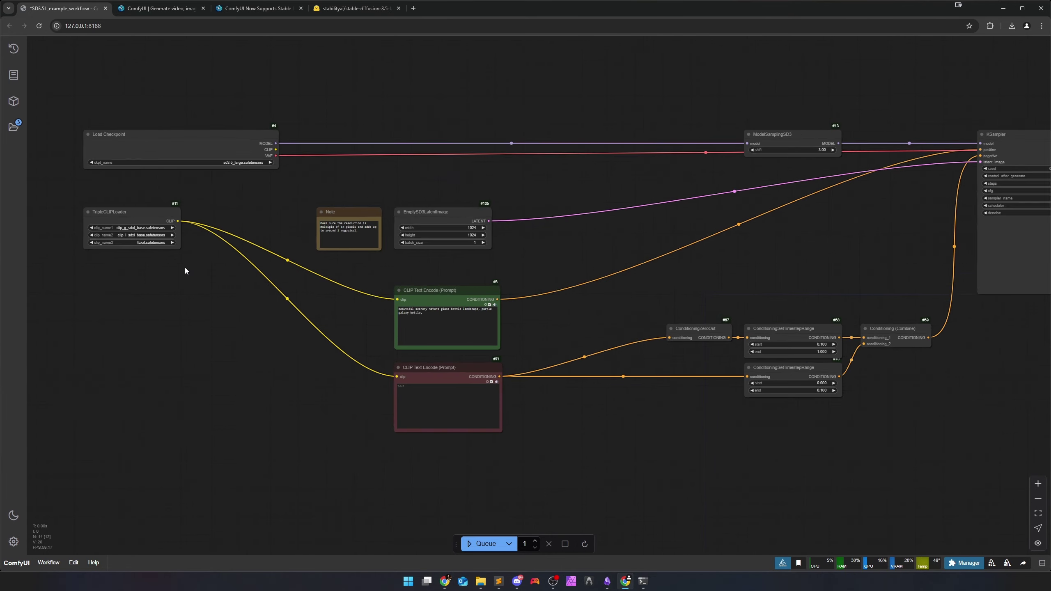
pyautogui.scroll(3, 115, 272)
pyautogui.moveTo(115, 273); pyautogui.dragTo(301, 293)
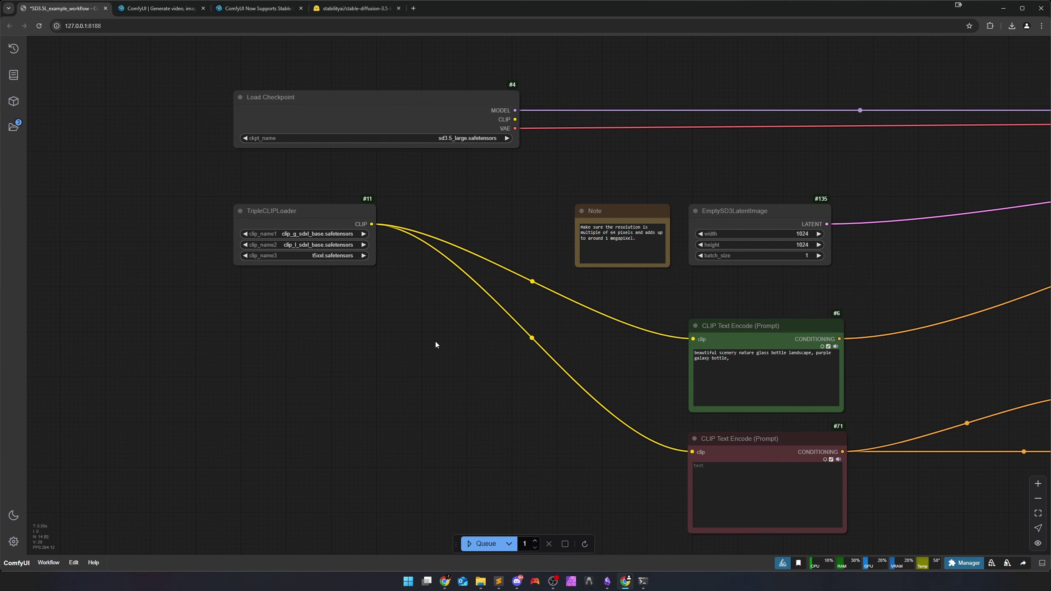
pyautogui.moveTo(470, 363); pyautogui.dragTo(289, 363)
pyautogui.scroll(-5, 315, 366)
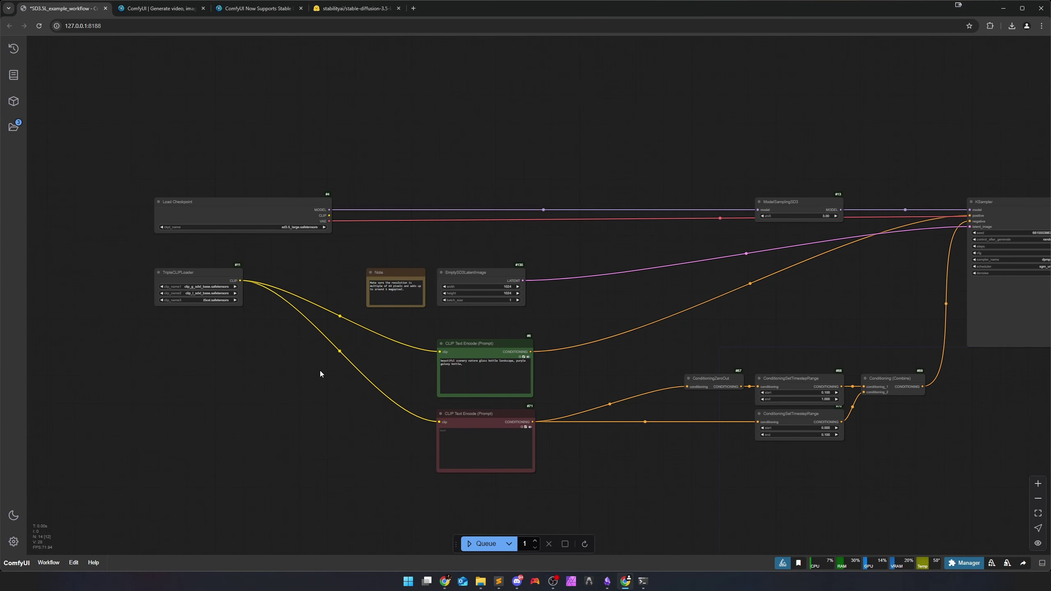
pyautogui.moveTo(924, 421); pyautogui.dragTo(681, 345)
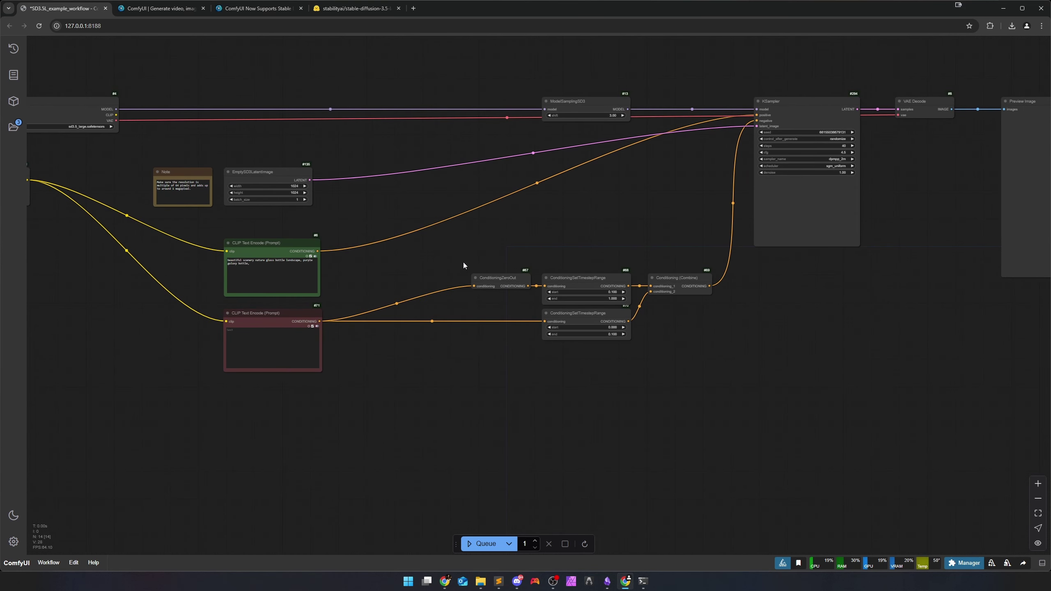
pyautogui.moveTo(453, 253); pyautogui.dragTo(628, 287)
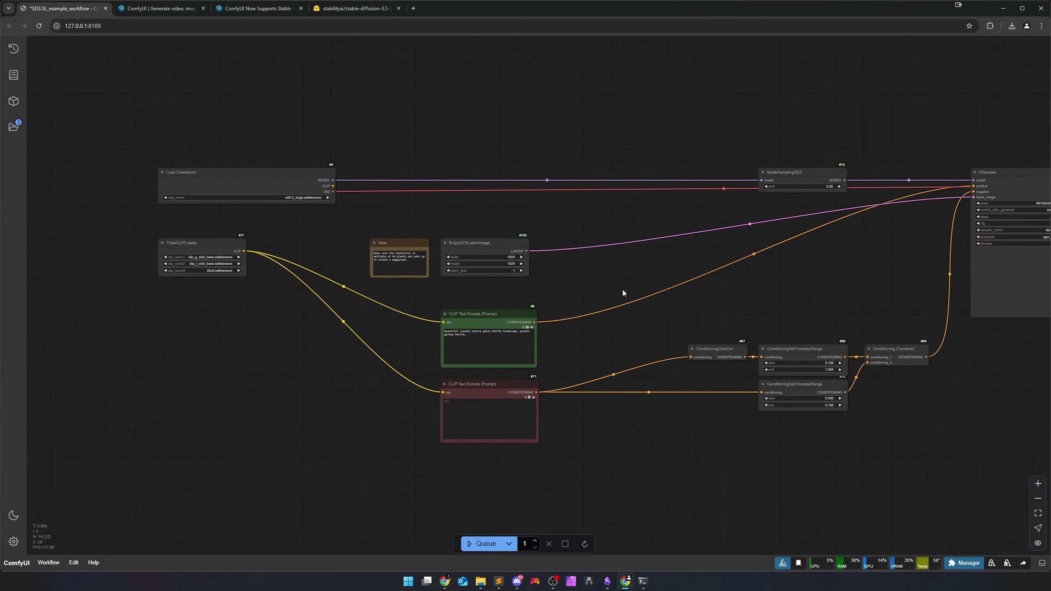
pyautogui.scroll(10, 403, 298)
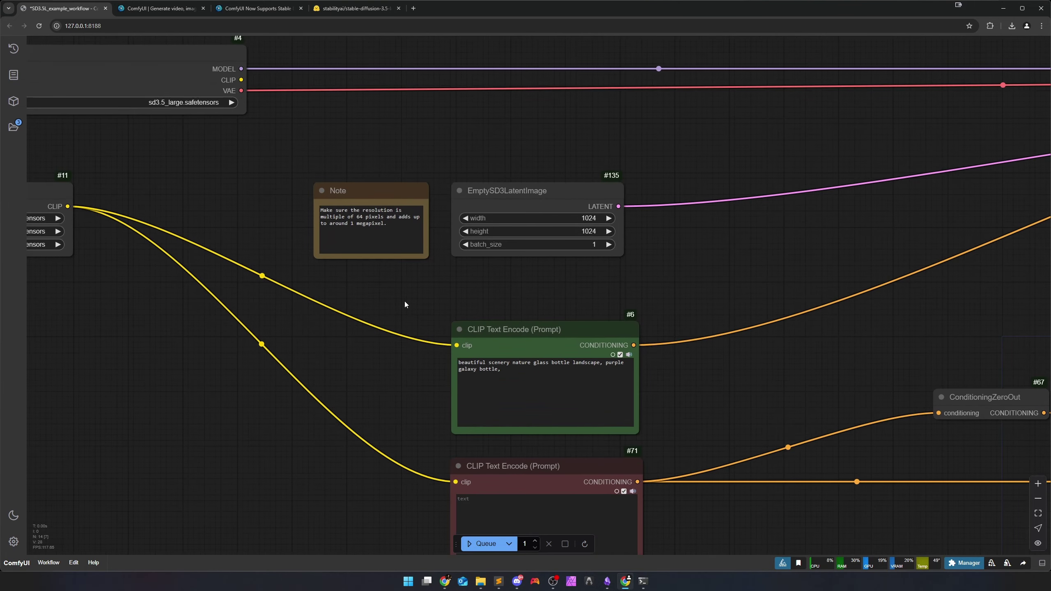
pyautogui.moveTo(377, 291); pyautogui.dragTo(524, 334)
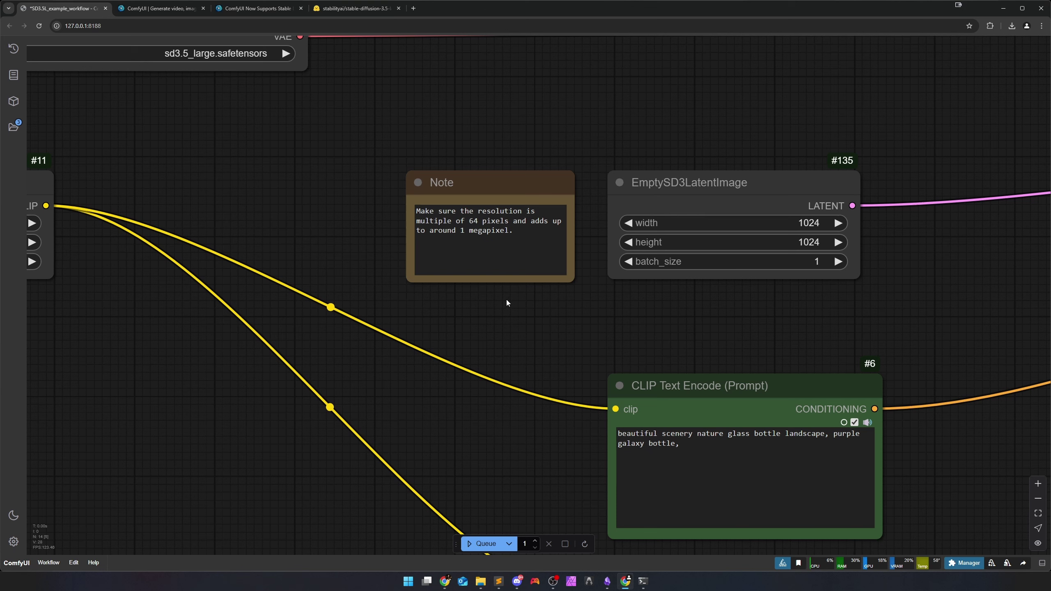
# Step: Read the Note's '1 megapixel' resolution advice, then delete the Note node
pyautogui.click(475, 220)
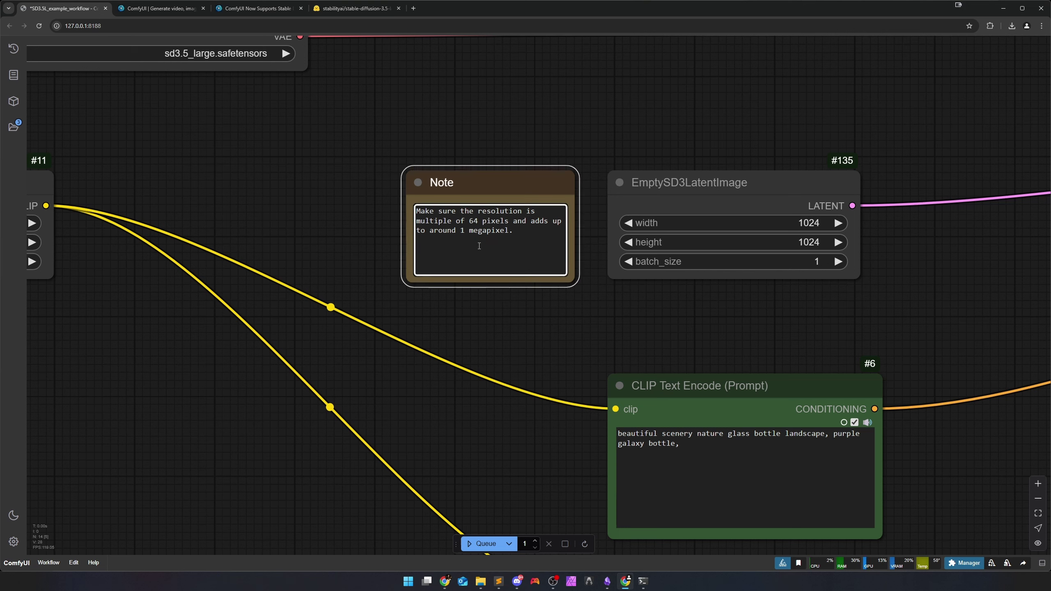
pyautogui.moveTo(462, 230); pyautogui.dragTo(509, 231)
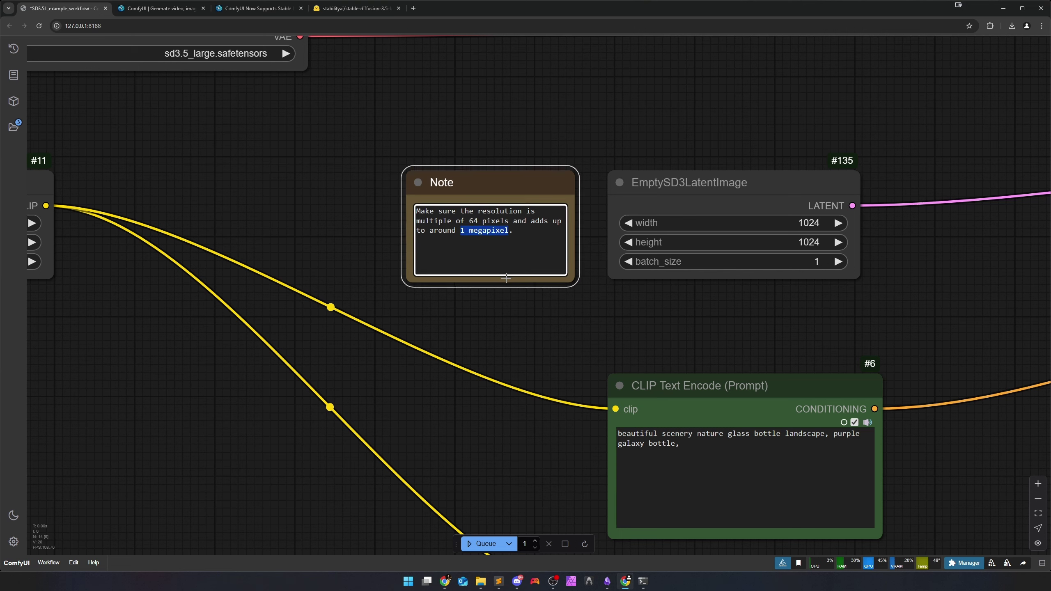
pyautogui.click(513, 246)
pyautogui.scroll(-5, 564, 306)
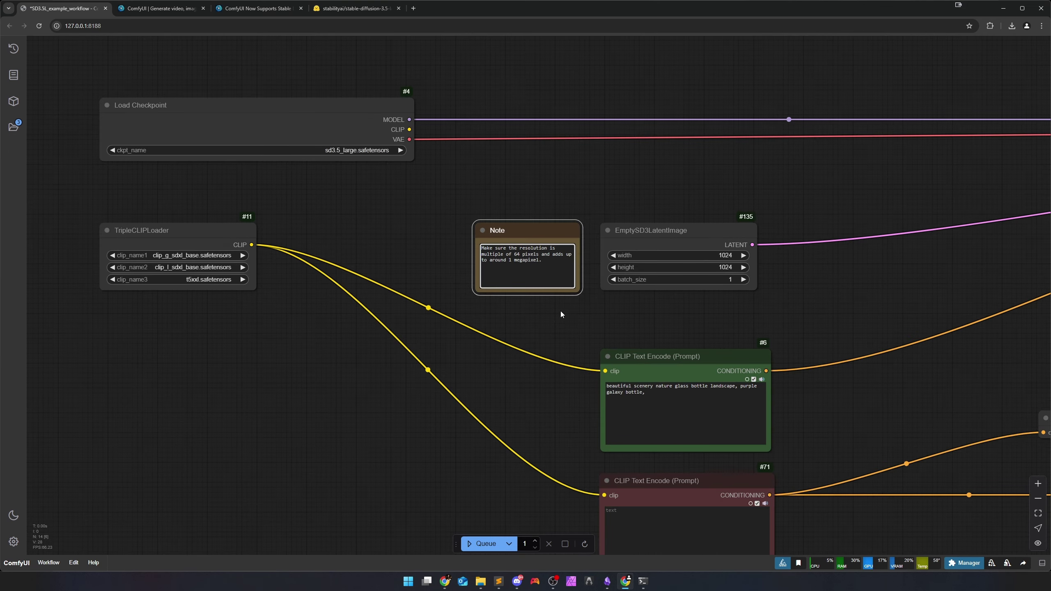
pyautogui.scroll(-2, 561, 312)
pyautogui.moveTo(606, 318); pyautogui.dragTo(442, 309)
pyautogui.click(381, 244)
pyautogui.press('Delete')
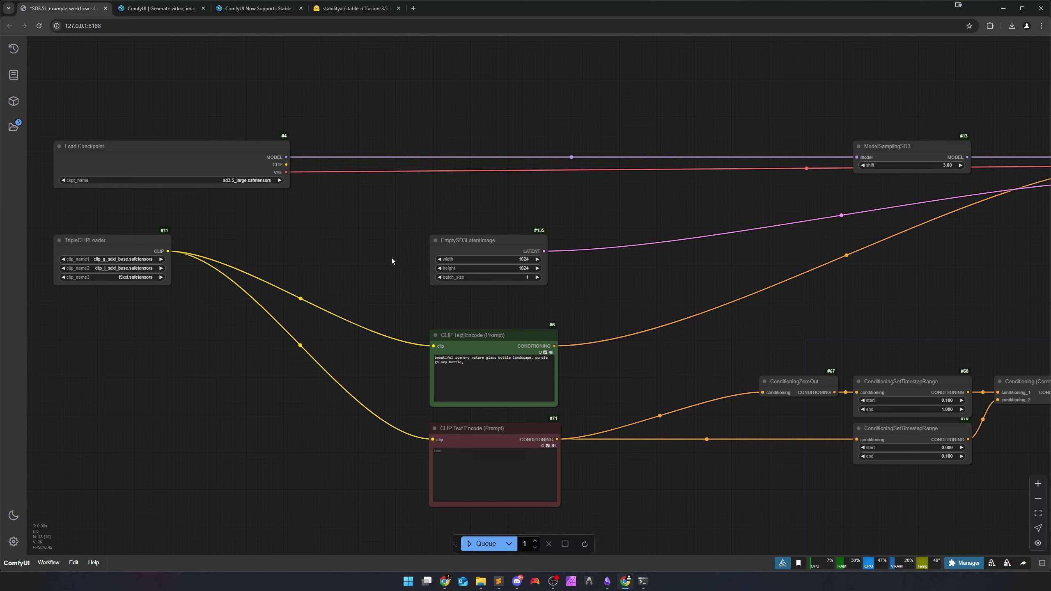
pyautogui.moveTo(488, 308); pyautogui.dragTo(530, 311)
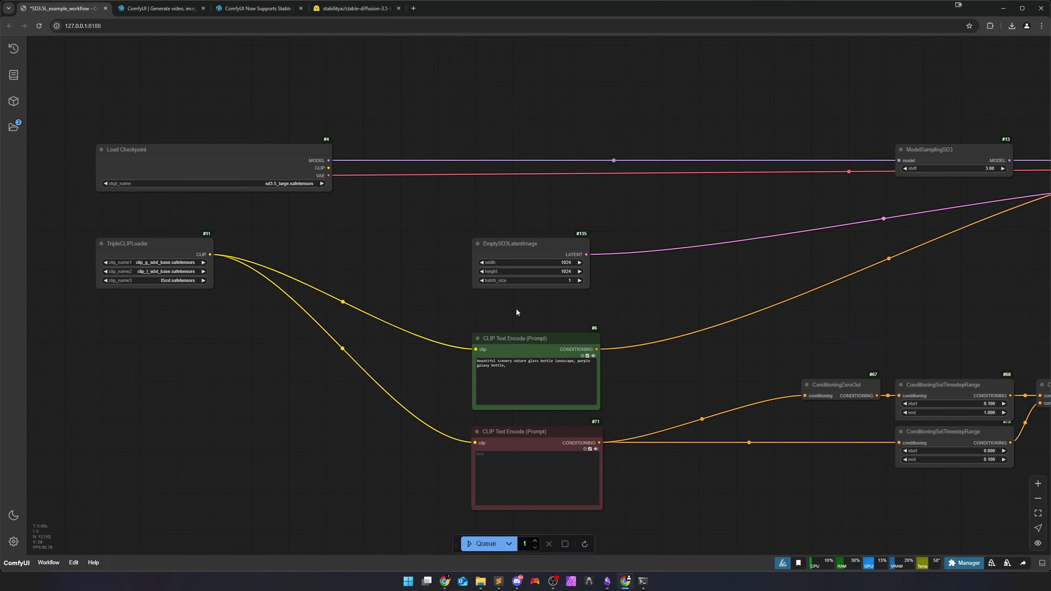
# Step: Convert the EmptySD3LatentImage width and height widgets into inputs
pyautogui.scroll(8, 538, 316)
pyautogui.rightClick(581, 188)
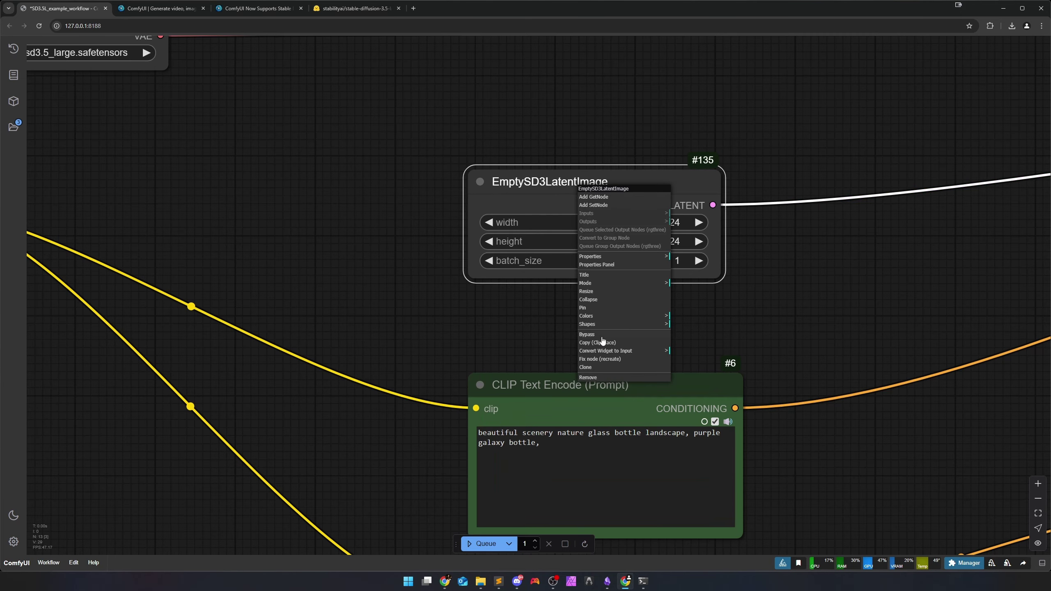
pyautogui.moveTo(600, 354)
pyautogui.click(701, 353)
pyautogui.rightClick(592, 192)
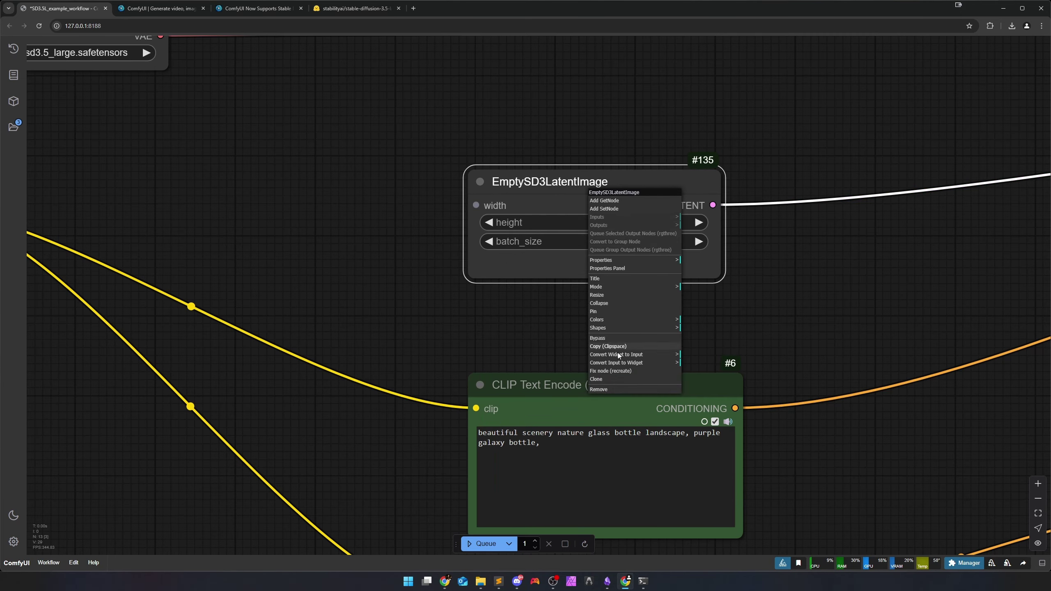
pyautogui.click(708, 356)
# Step: Add a CR SDXL Aspect Ratio node beside EmptySD3LatentImage and wire its width output
pyautogui.moveTo(373, 244); pyautogui.dragTo(512, 253)
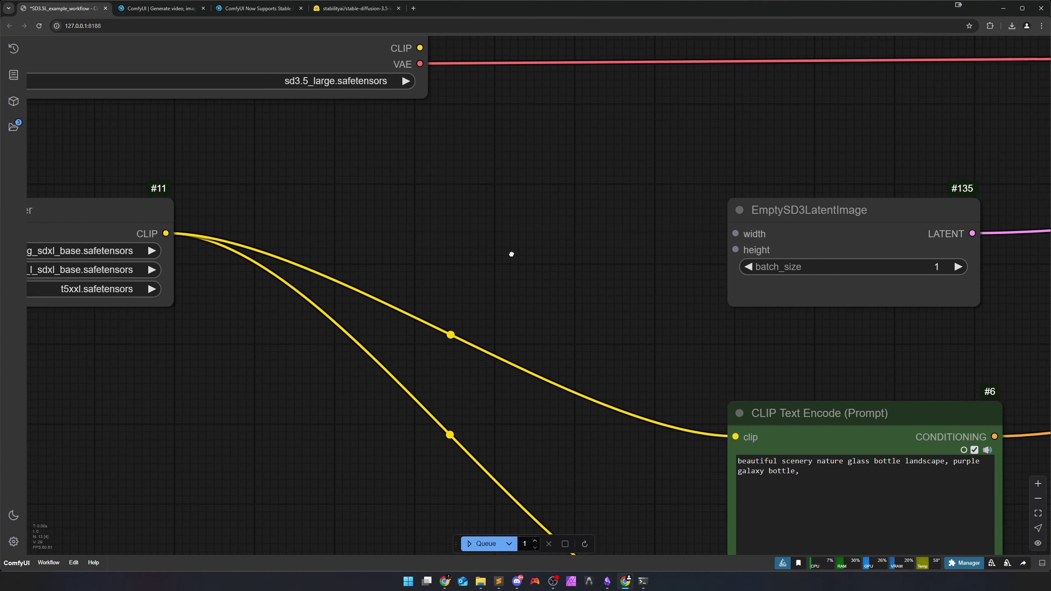
pyautogui.doubleClick(513, 258)
pyautogui.write('aspec')
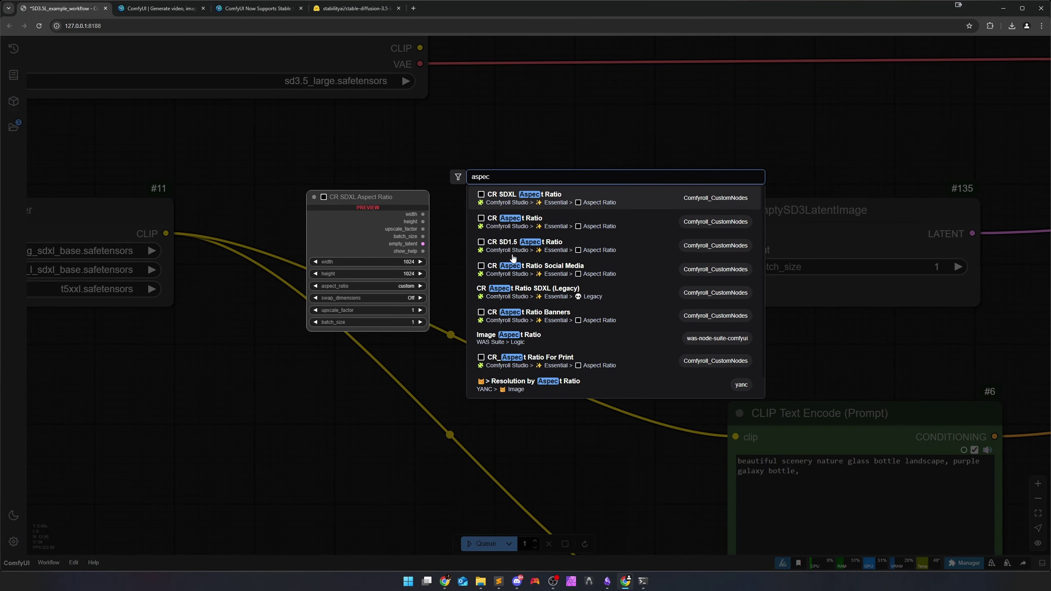
pyautogui.click(628, 201)
pyautogui.moveTo(622, 251); pyautogui.dragTo(538, 220)
pyautogui.moveTo(666, 234); pyautogui.dragTo(735, 250)
# Step: Set the aspect ratio preset to 3:4 portrait 896x1152
pyautogui.click(607, 367)
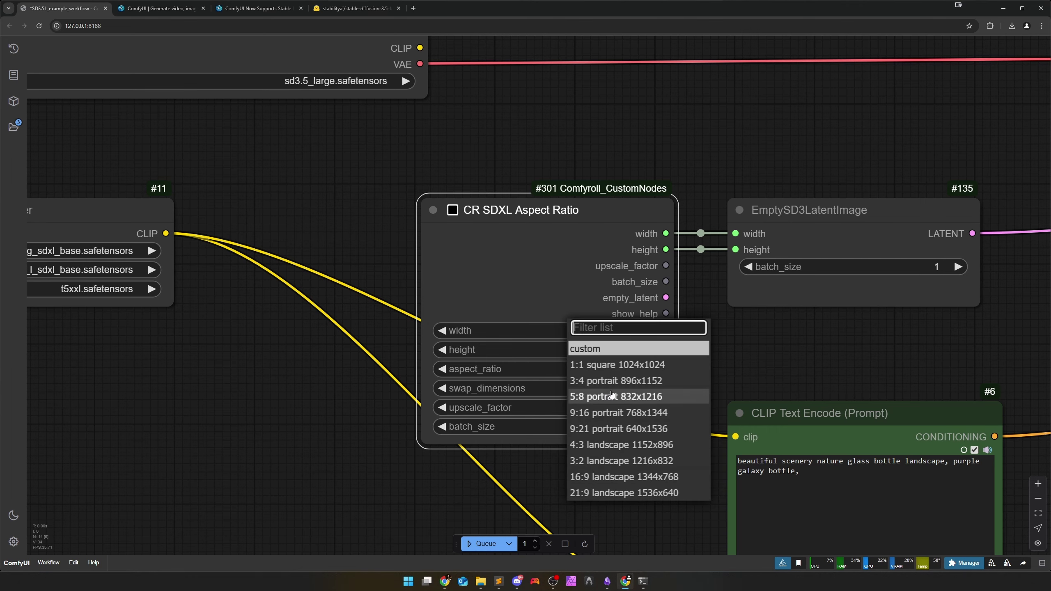
pyautogui.click(612, 381)
pyautogui.scroll(-5, 745, 355)
pyautogui.moveTo(800, 353); pyautogui.dragTo(493, 328)
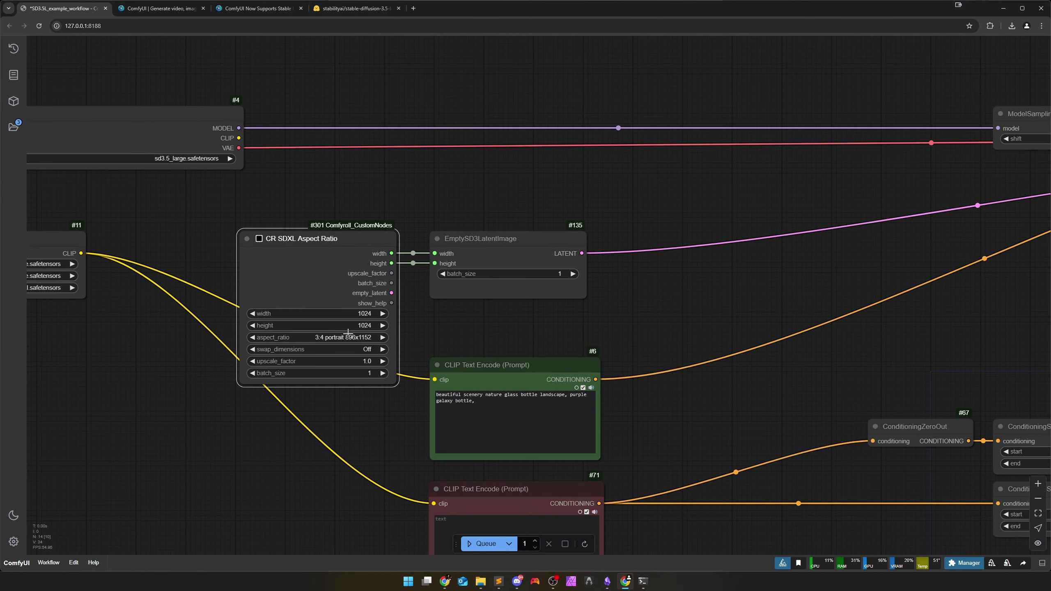
pyautogui.click(566, 326)
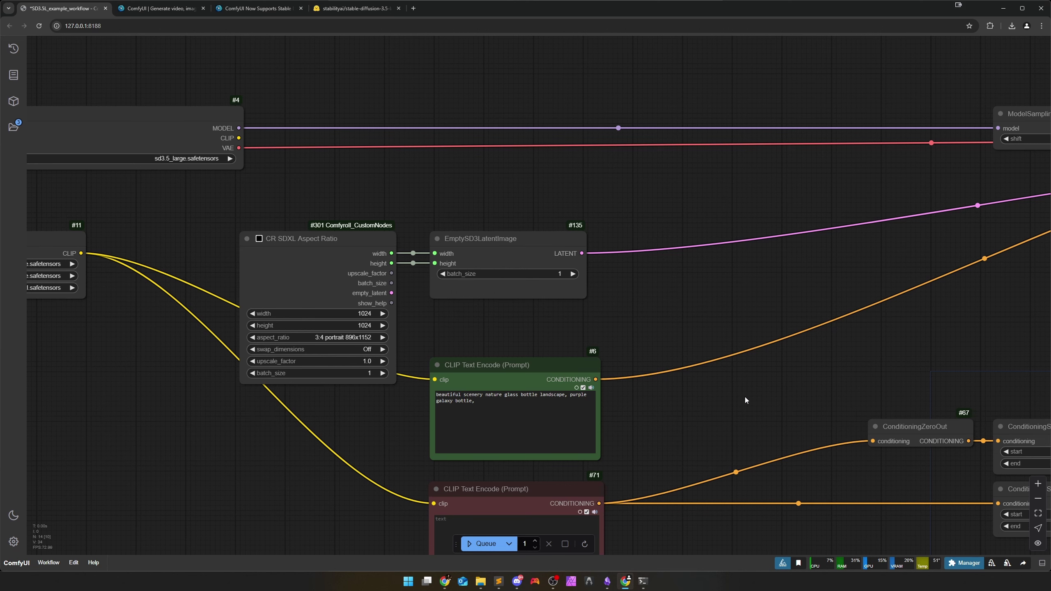
pyautogui.scroll(-1, 669, 363)
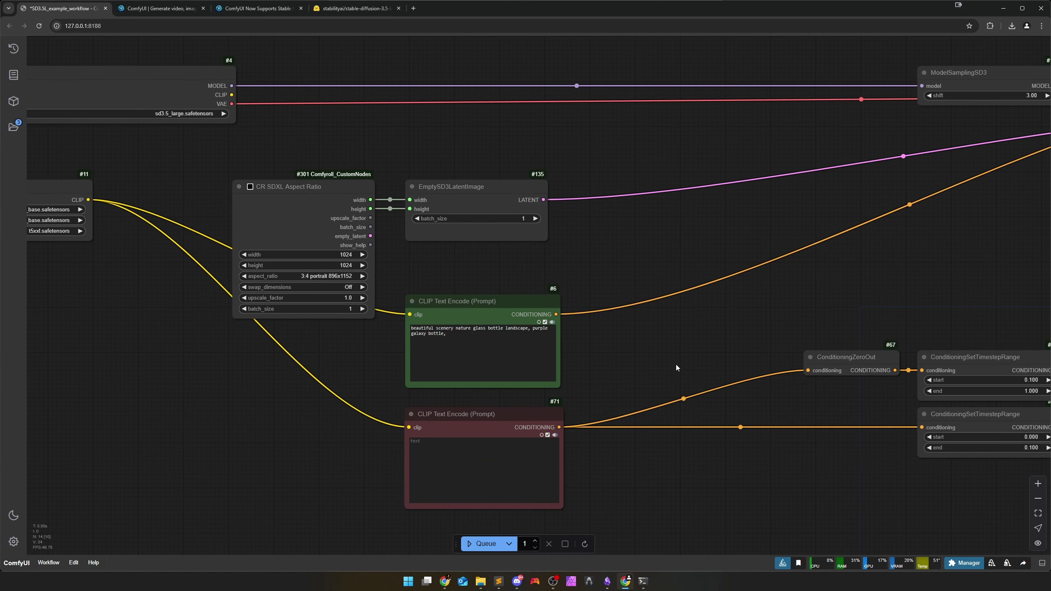
pyautogui.moveTo(658, 363); pyautogui.dragTo(547, 338)
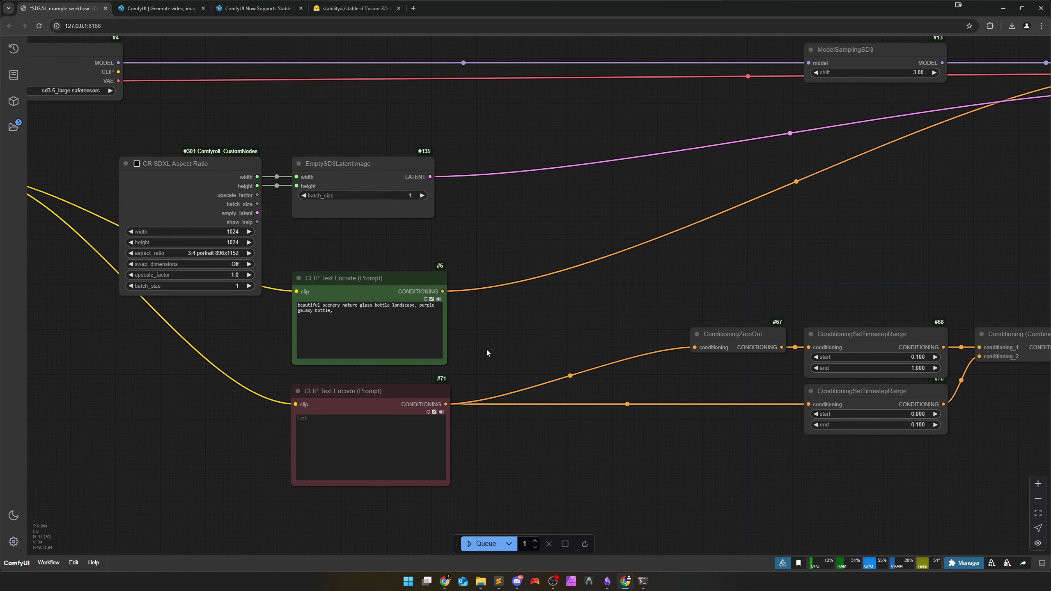
# Step: Give the KSampler seed 0 with control_after_generate set to fixed
pyautogui.scroll(-4, 501, 350)
pyautogui.moveTo(681, 312); pyautogui.dragTo(331, 295)
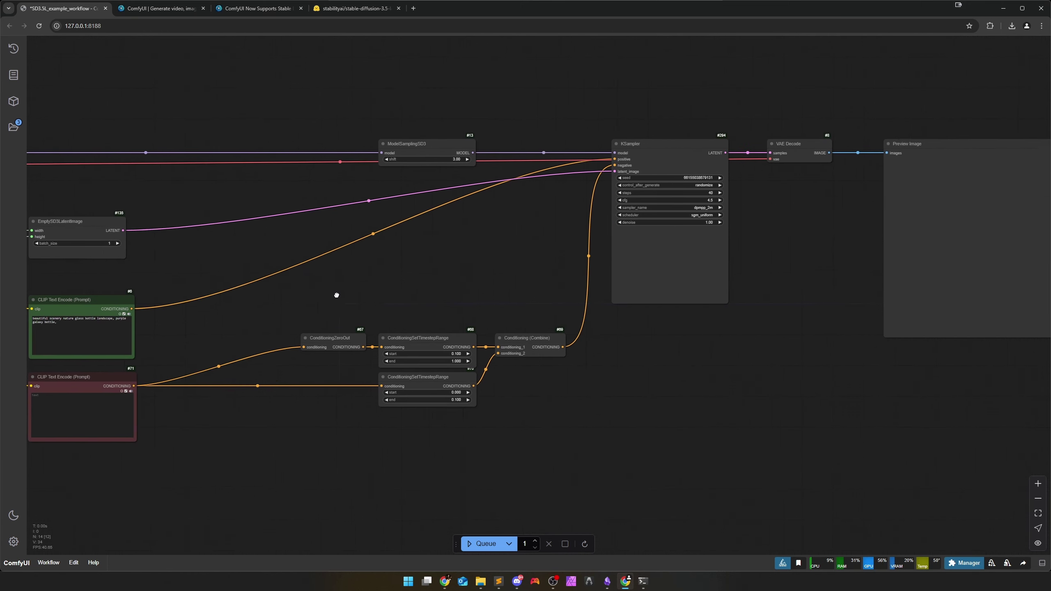
pyautogui.scroll(5, 447, 236)
pyautogui.scroll(2, 447, 236)
pyautogui.moveTo(429, 225); pyautogui.dragTo(199, 298)
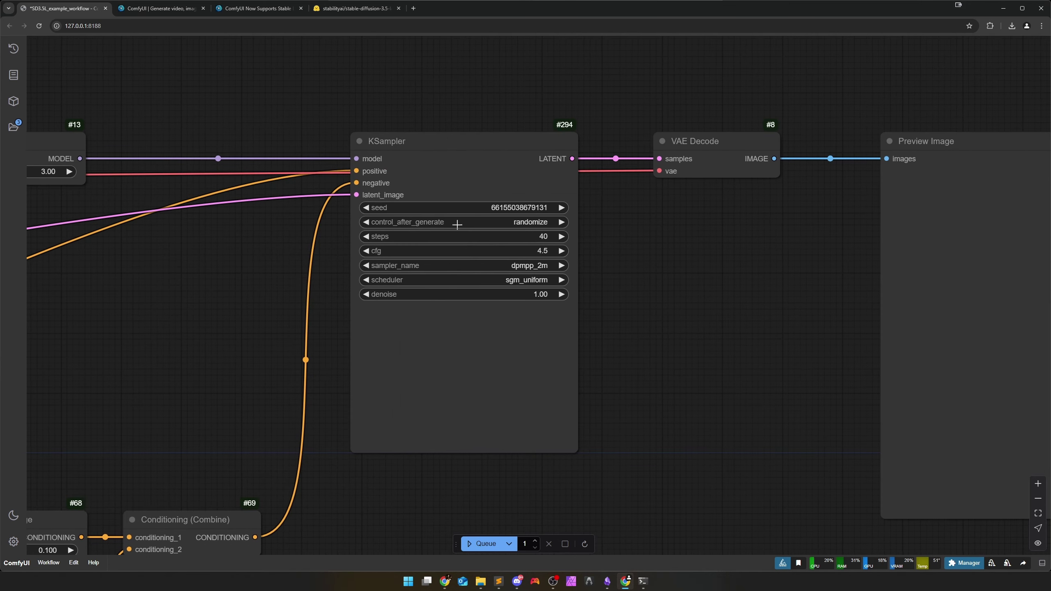
pyautogui.click(481, 207)
pyautogui.write('0')
pyautogui.press('Return')
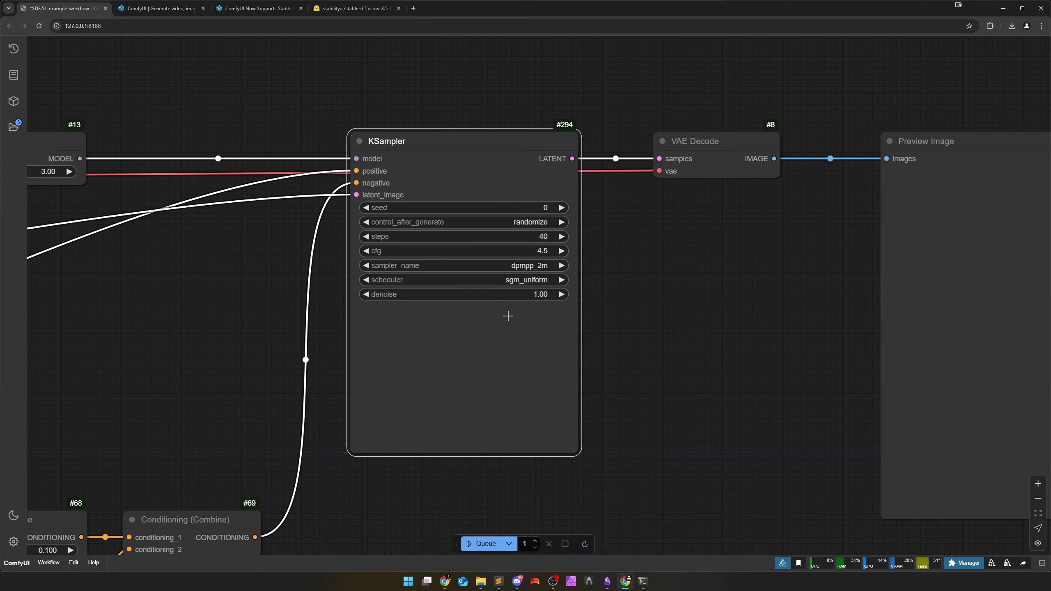
pyautogui.click(534, 226)
pyautogui.click(529, 219)
pyautogui.scroll(1, 662, 290)
pyautogui.moveTo(666, 294); pyautogui.dragTo(689, 287)
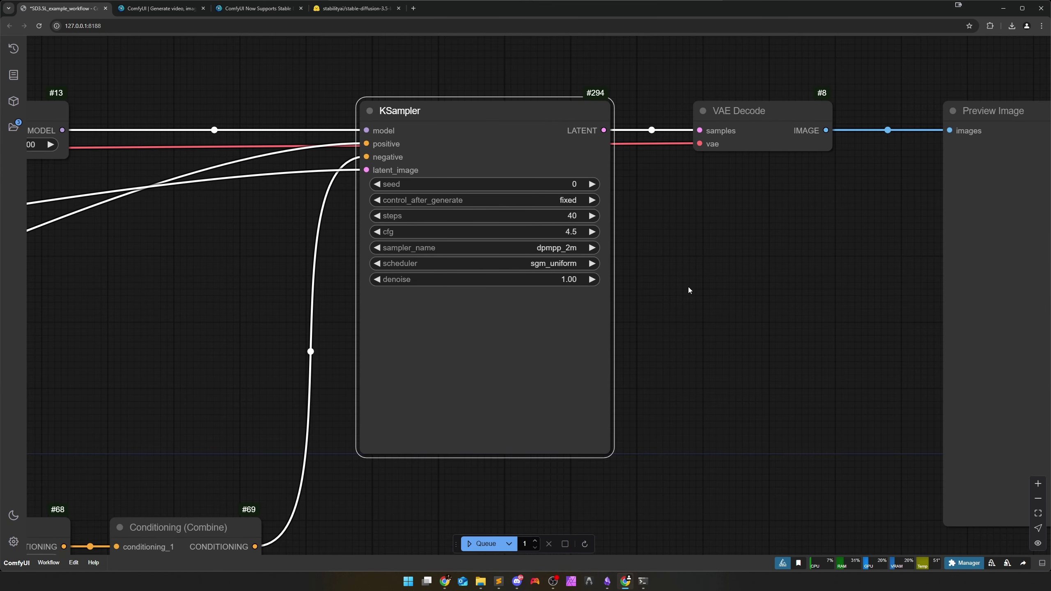
pyautogui.moveTo(491, 233)
pyautogui.scroll(-1, 658, 347)
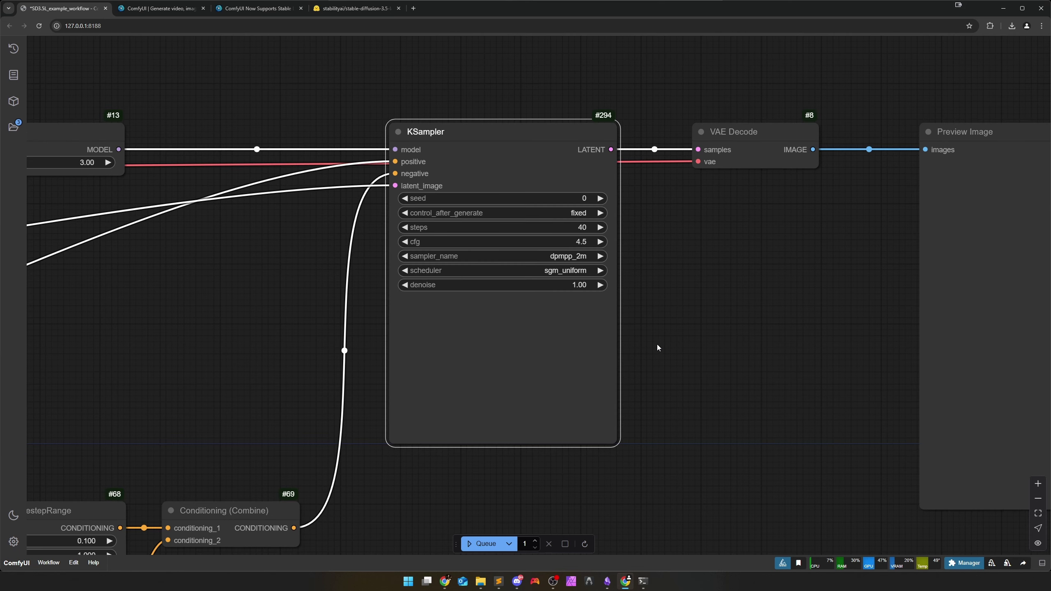
pyautogui.scroll(1, 658, 347)
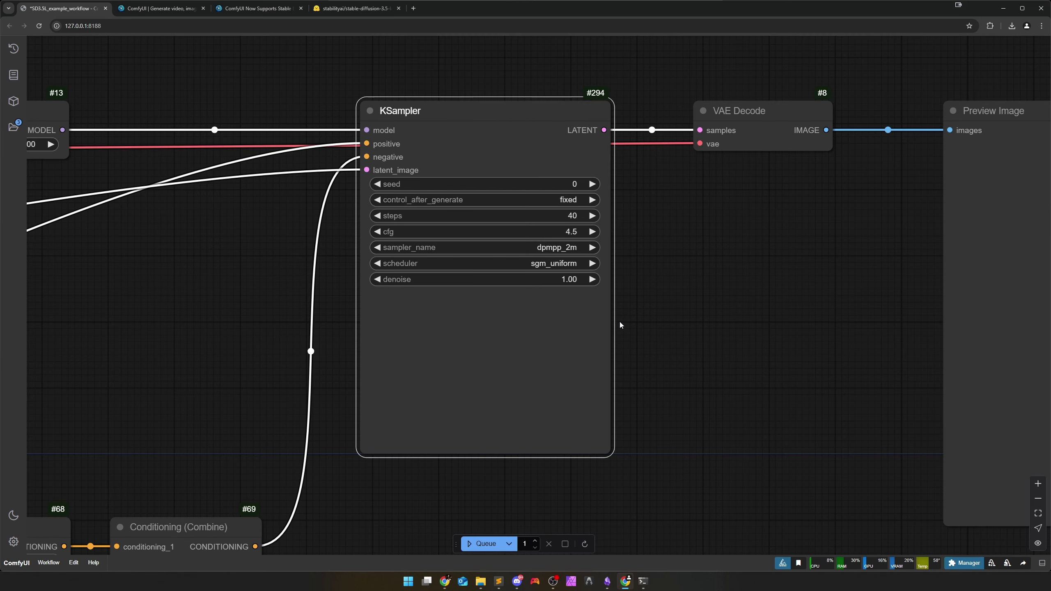
pyautogui.click(556, 248)
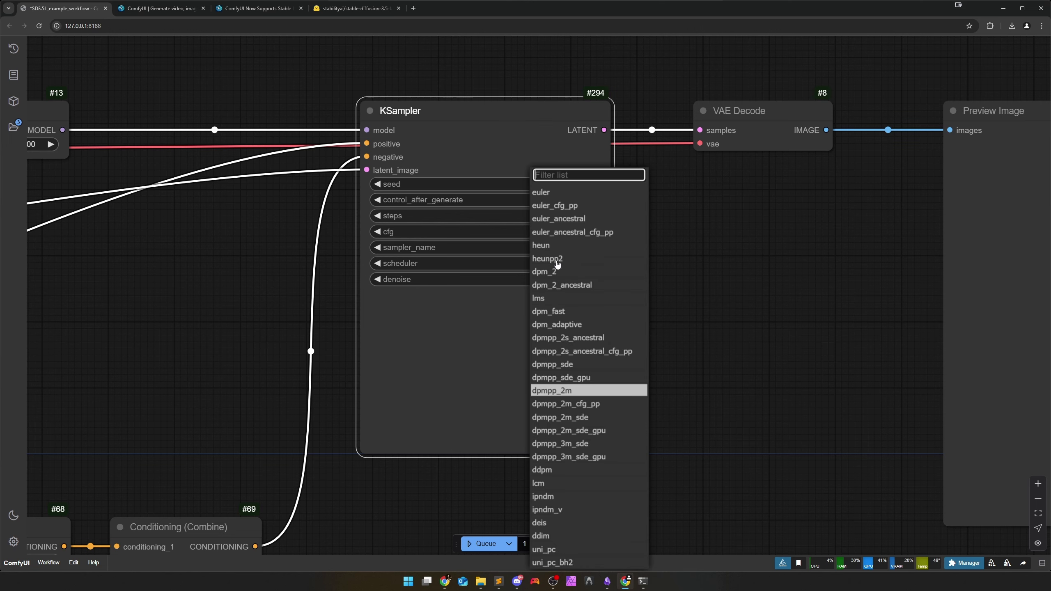
pyautogui.click(569, 391)
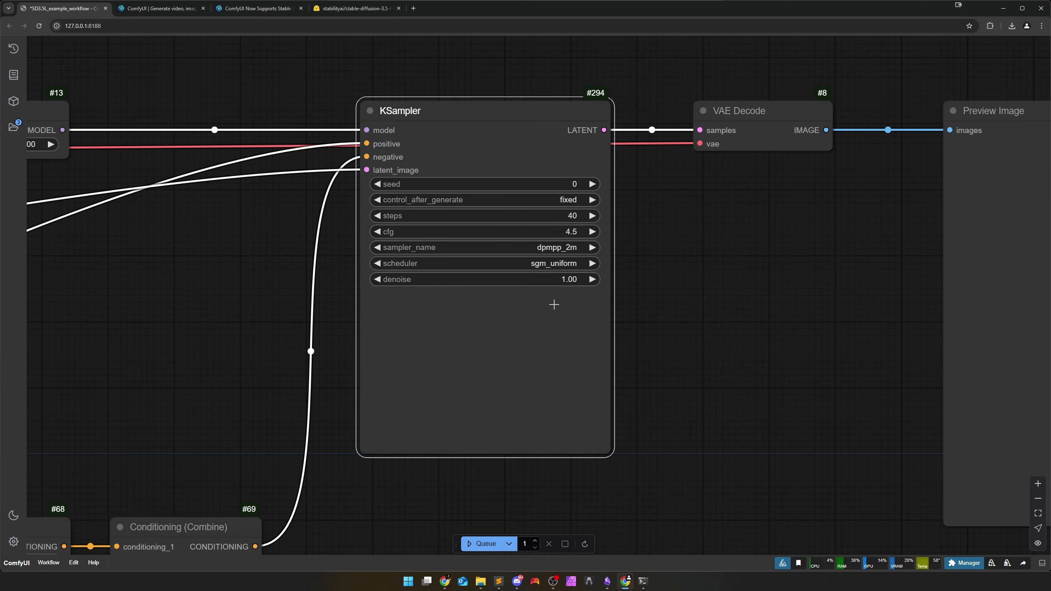
pyautogui.click(543, 263)
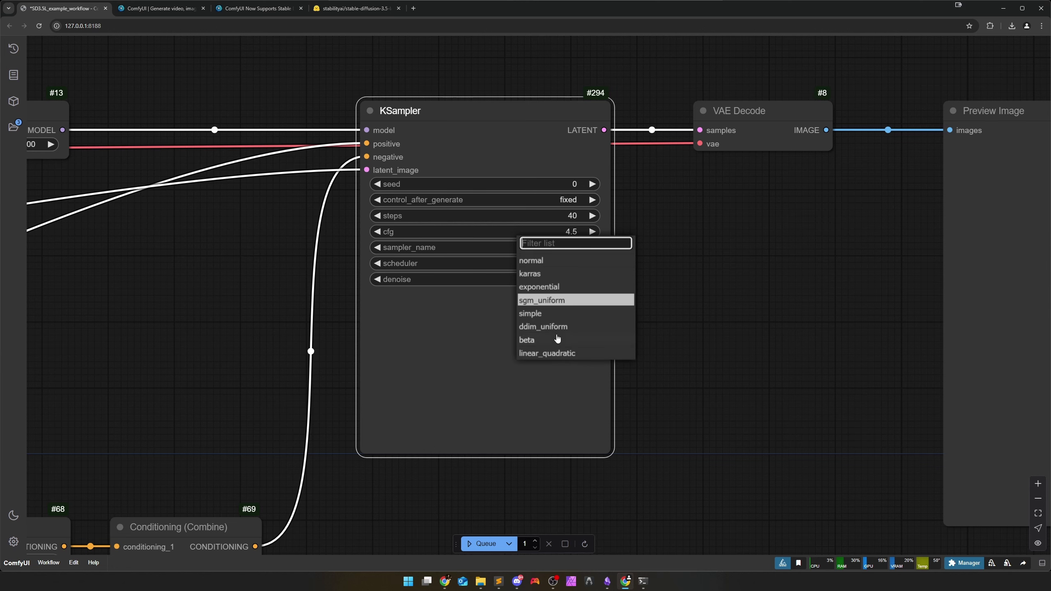
pyautogui.scroll(-1, 674, 340)
pyautogui.scroll(-5, 393, 456)
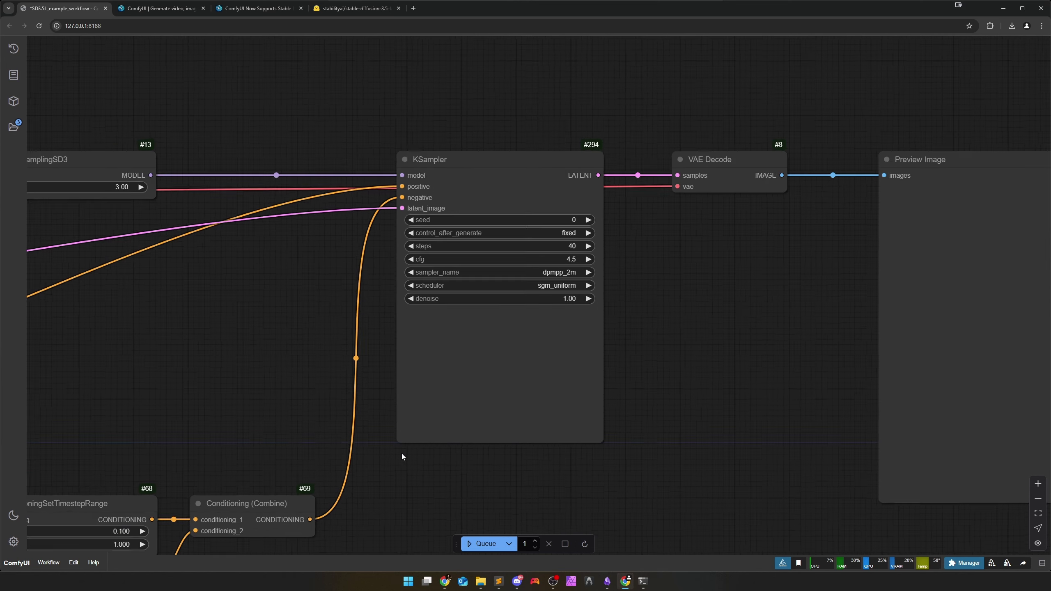
pyautogui.moveTo(317, 438); pyautogui.dragTo(642, 224)
pyautogui.scroll(6, 416, 418)
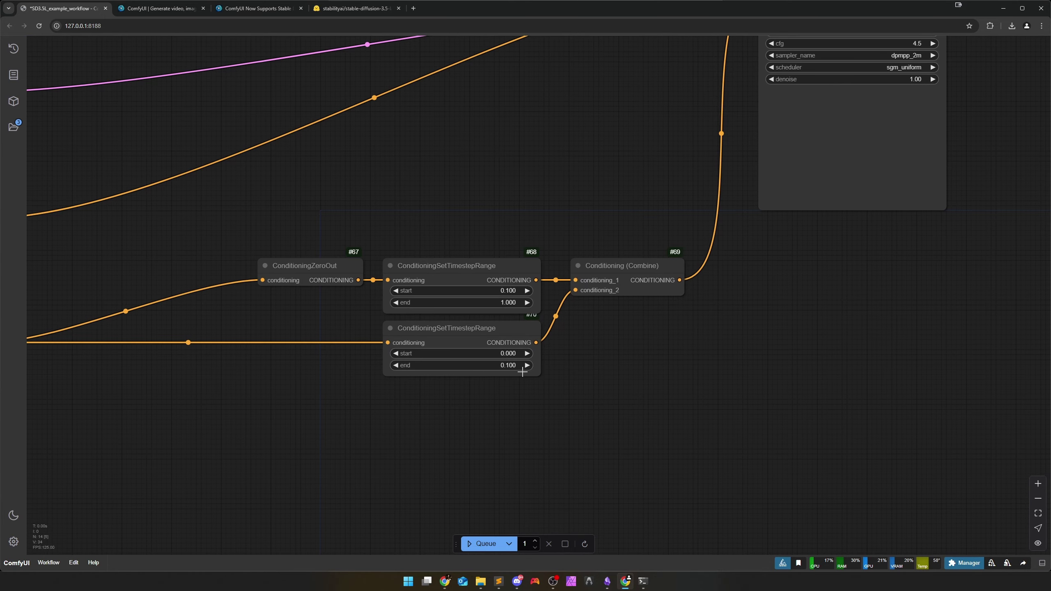
pyautogui.scroll(-5, 475, 412)
pyautogui.moveTo(411, 421); pyautogui.dragTo(535, 392)
pyautogui.scroll(2, 545, 376)
pyautogui.scroll(1, 545, 376)
pyautogui.moveTo(441, 360); pyautogui.dragTo(460, 359)
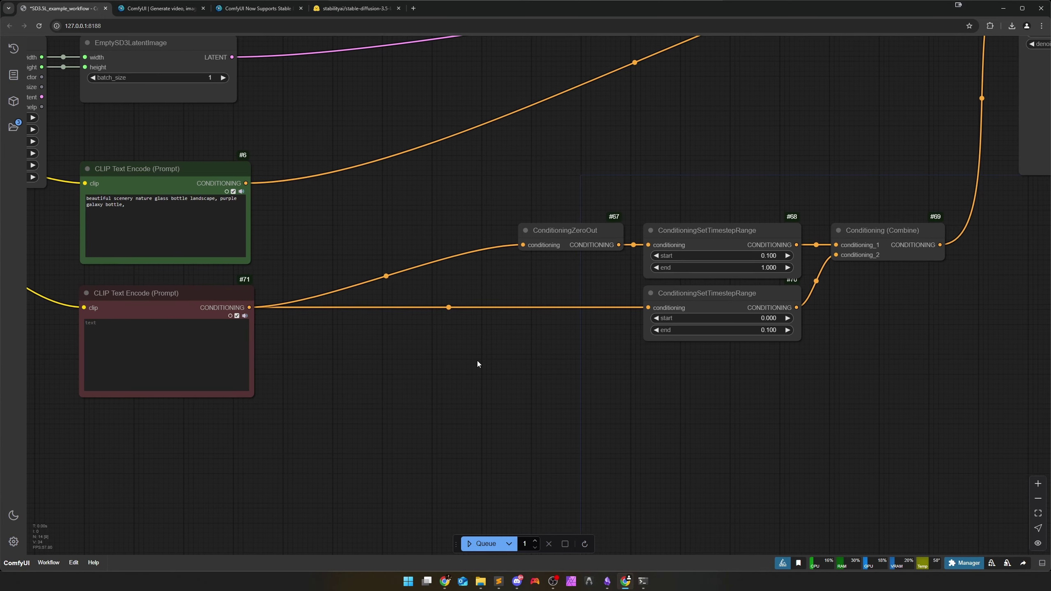
pyautogui.click(170, 293)
pyautogui.moveTo(534, 362); pyautogui.dragTo(373, 366)
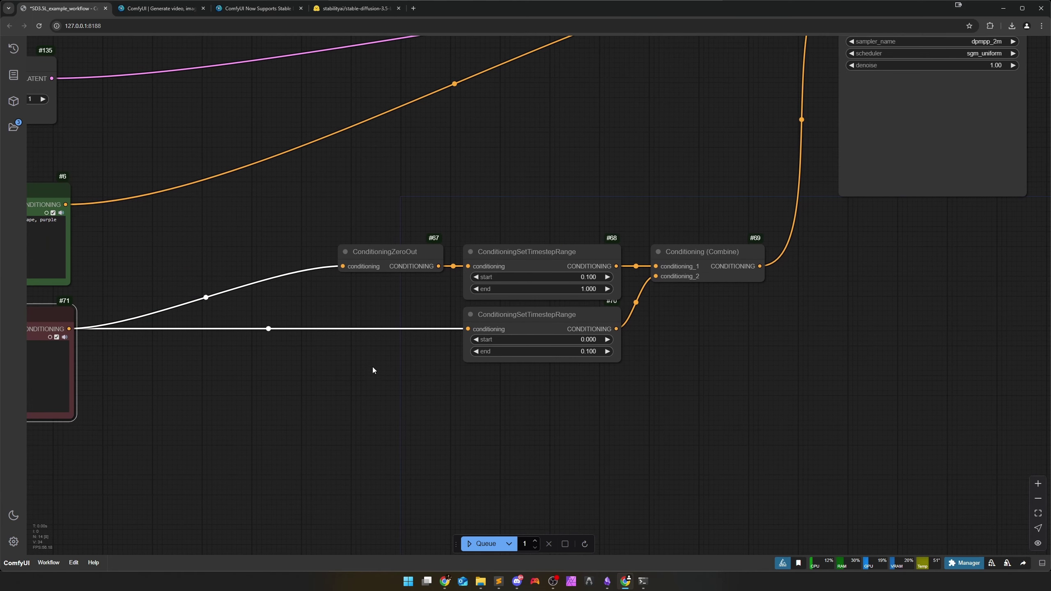
pyautogui.scroll(1, 373, 366)
pyautogui.click(394, 261)
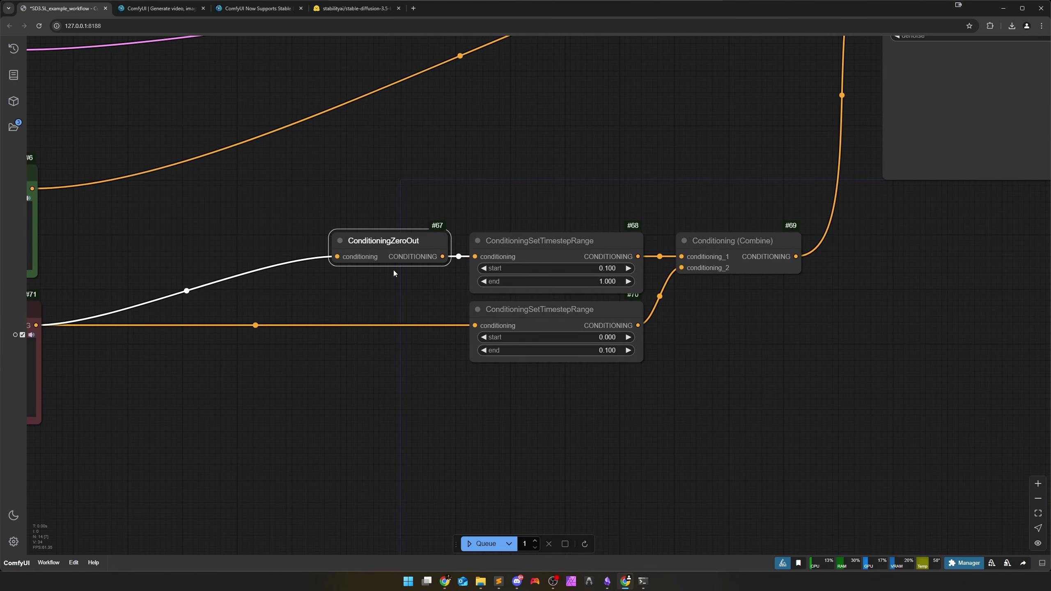
pyautogui.click(526, 253)
pyautogui.click(548, 315)
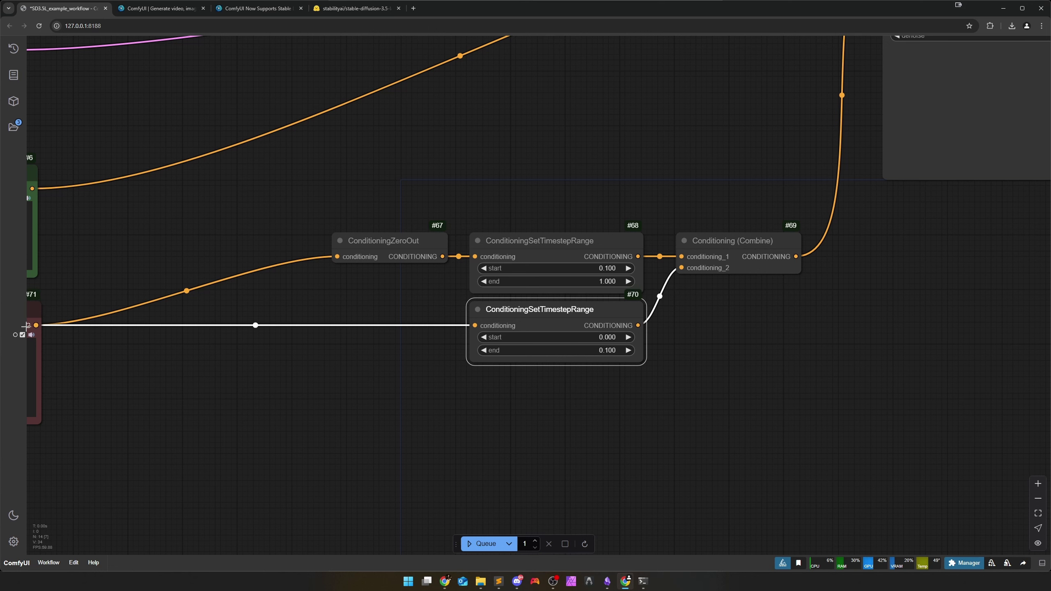
pyautogui.moveTo(214, 358); pyautogui.dragTo(463, 336)
pyautogui.moveTo(623, 308); pyautogui.dragTo(321, 327)
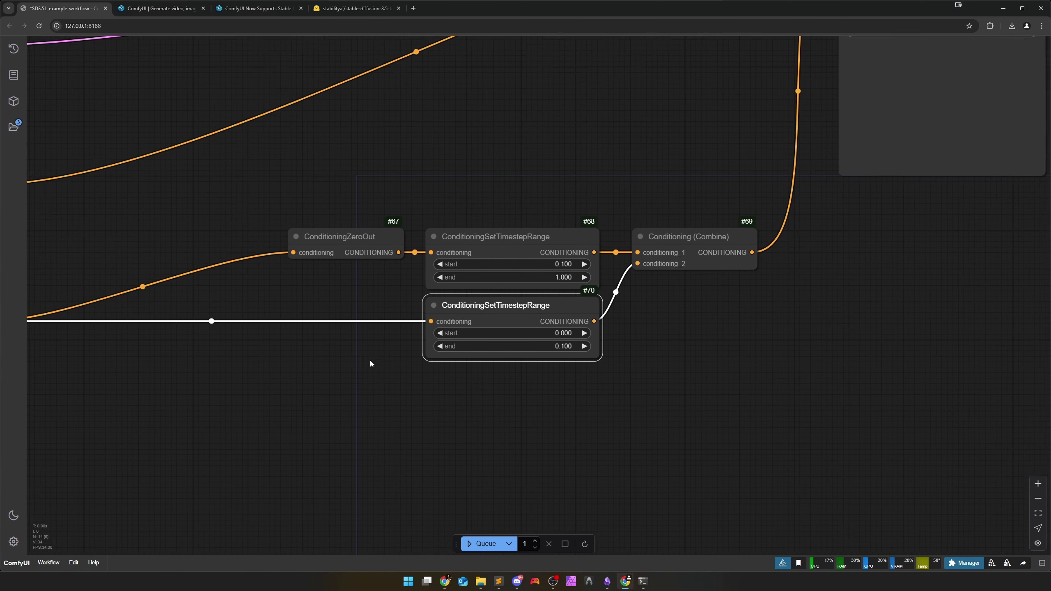
pyautogui.click(667, 259)
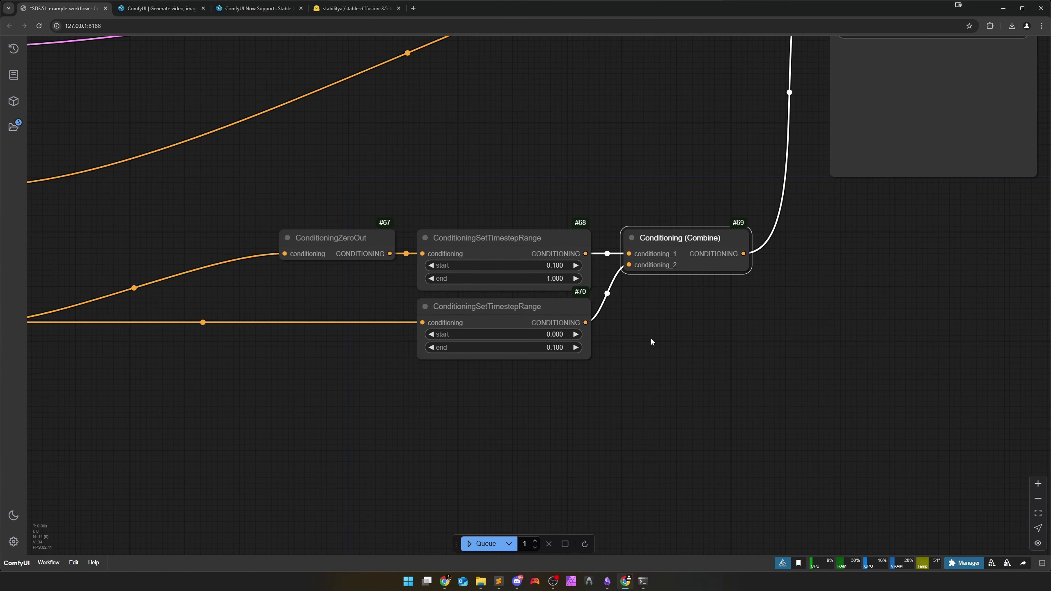
pyautogui.moveTo(658, 343); pyautogui.dragTo(469, 479)
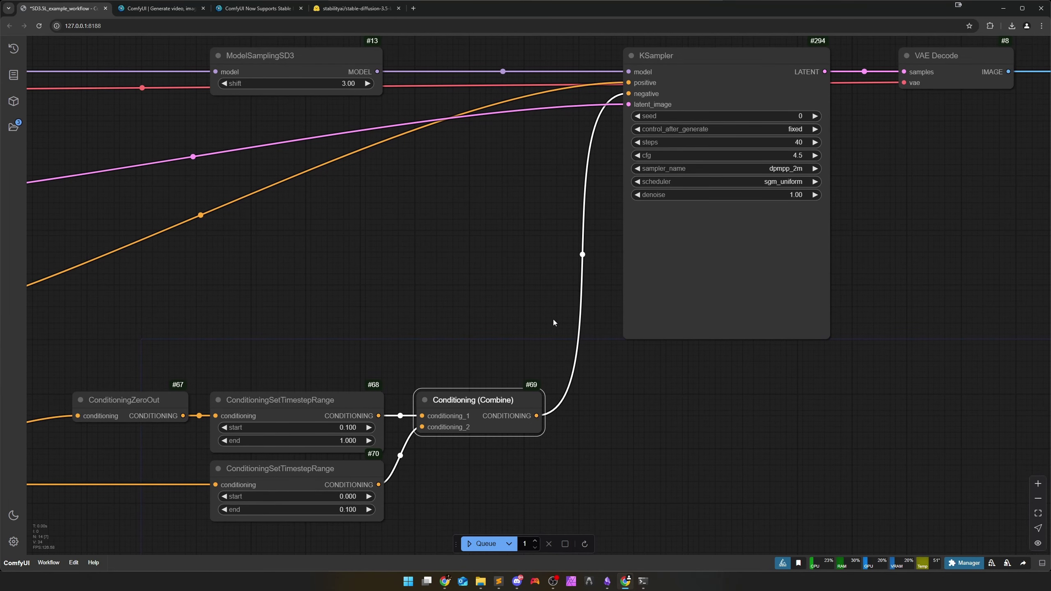
pyautogui.click(516, 353)
pyautogui.moveTo(505, 443); pyautogui.dragTo(635, 393)
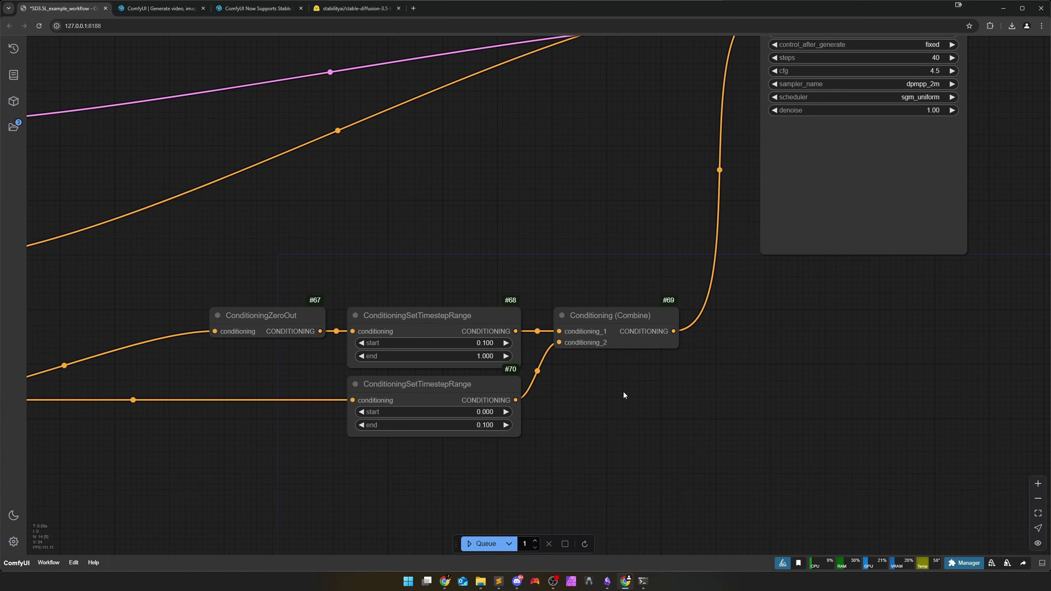
pyautogui.moveTo(623, 392); pyautogui.dragTo(704, 362)
pyautogui.scroll(2, 669, 385)
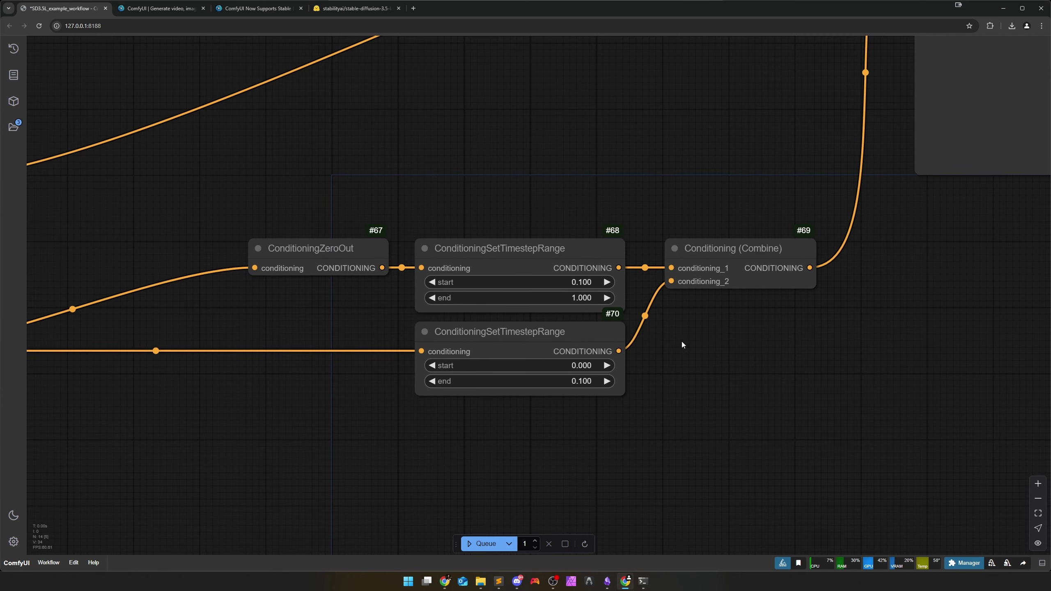
pyautogui.scroll(-4, 600, 360)
pyautogui.scroll(1, 340, 414)
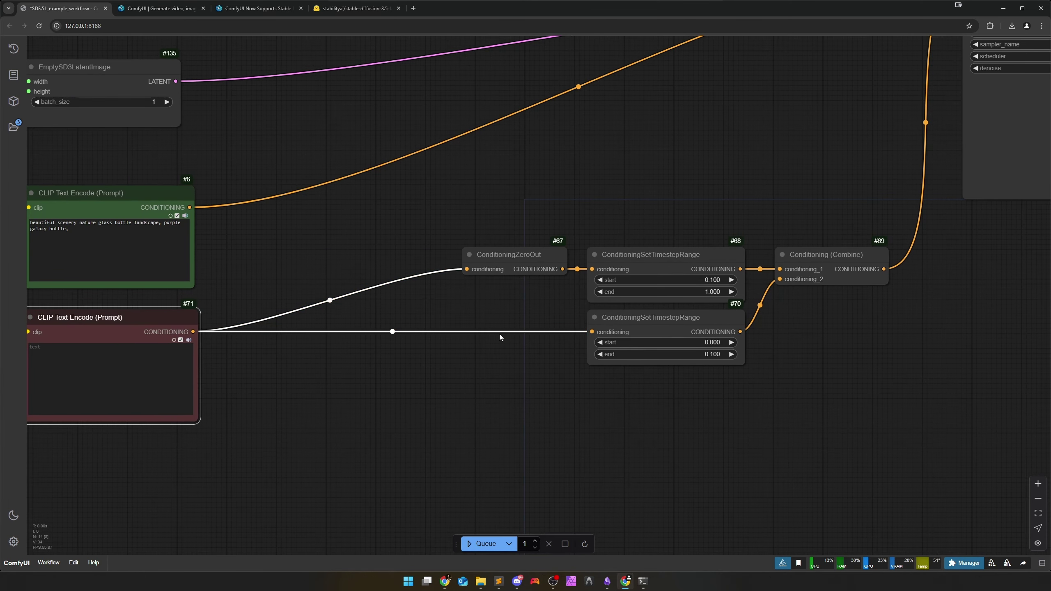
# Step: Inspect the 0.000–0.100 timestep range, negative prompt and ConditioningZeroOut nodes
pyautogui.click(640, 322)
pyautogui.scroll(6, 700, 375)
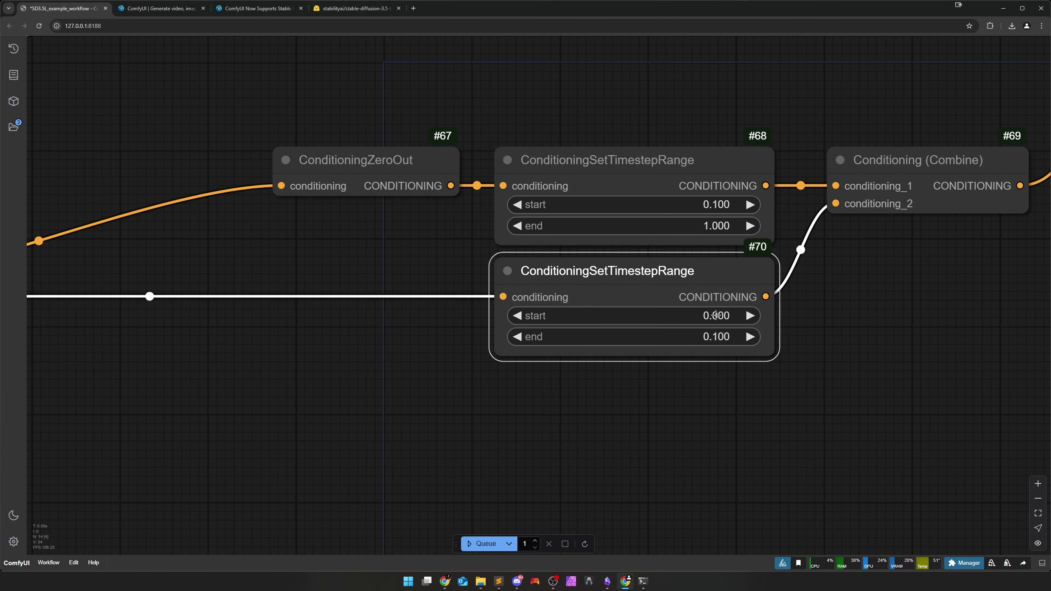
pyautogui.scroll(-3, 714, 336)
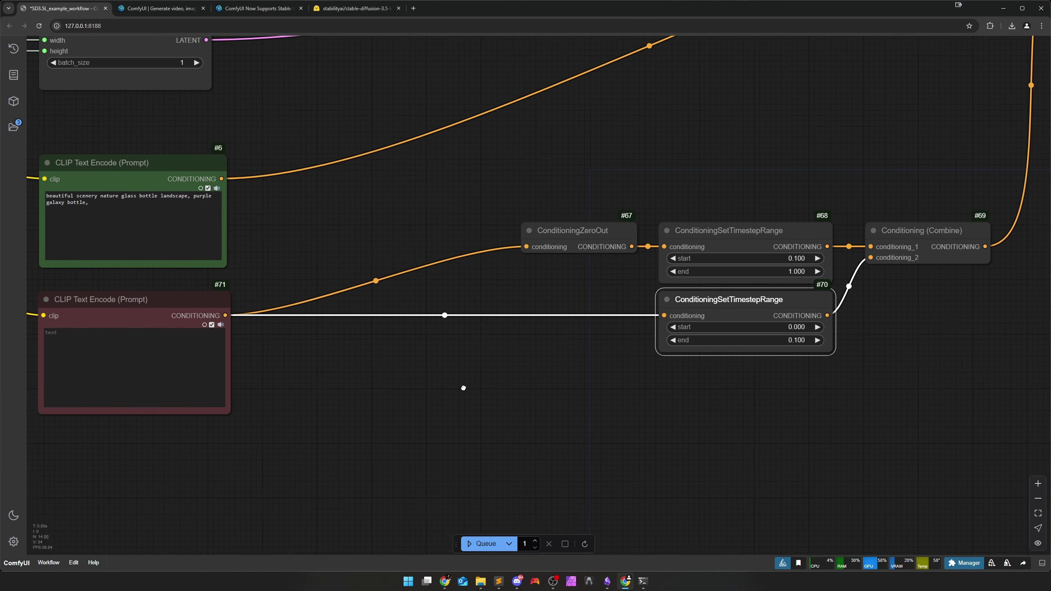
pyautogui.click(170, 351)
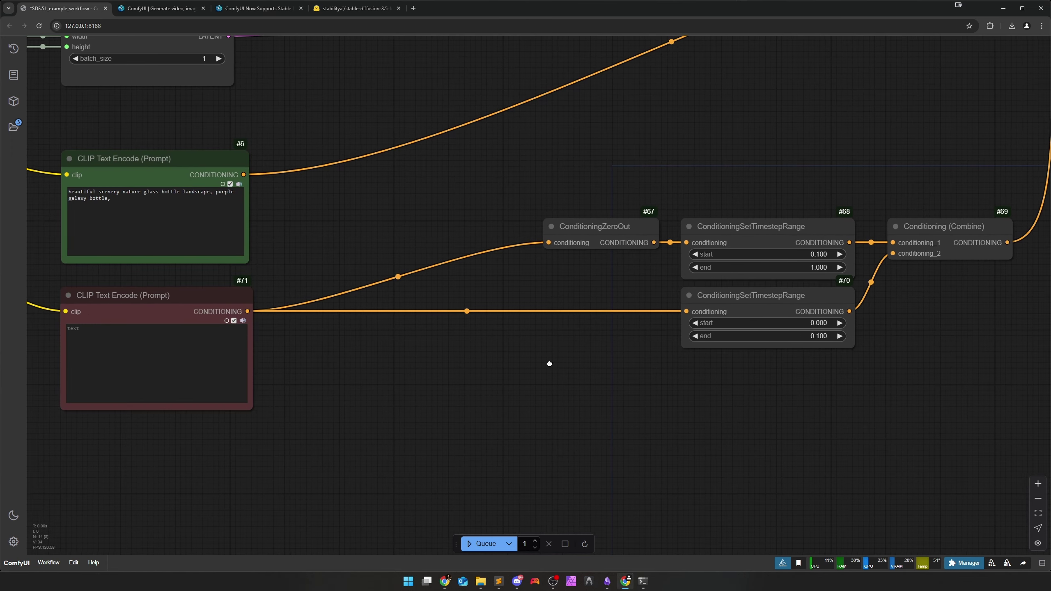
pyautogui.moveTo(522, 367); pyautogui.dragTo(330, 348)
pyautogui.scroll(3, 330, 348)
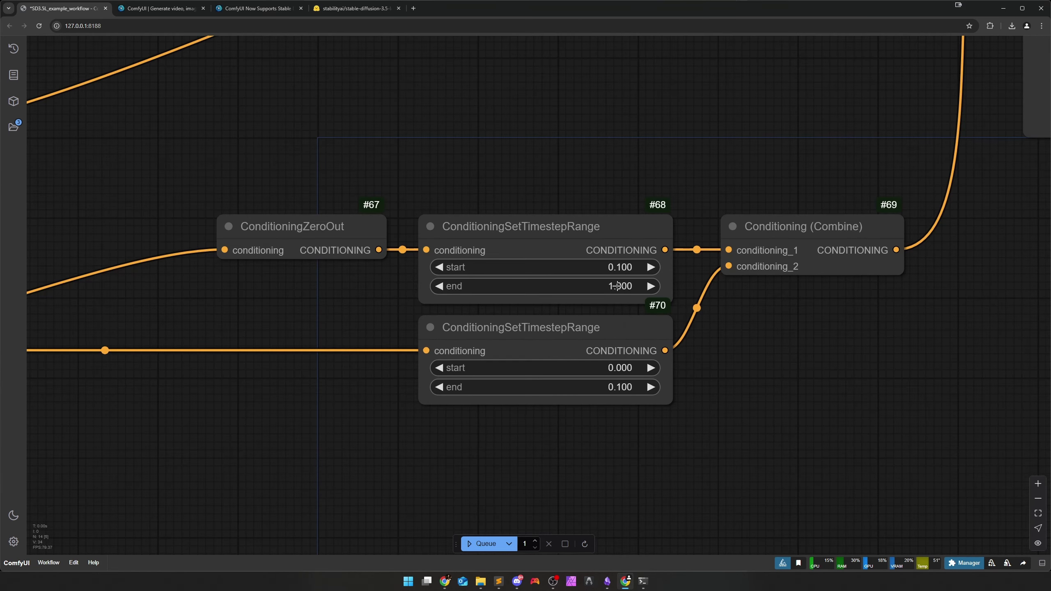
pyautogui.click(302, 251)
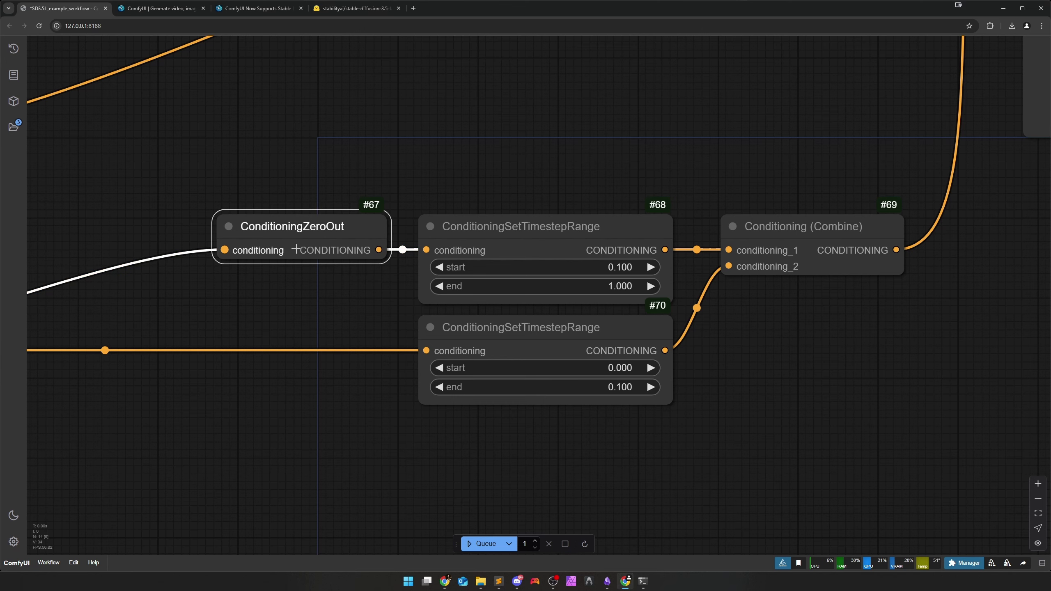
pyautogui.click(300, 280)
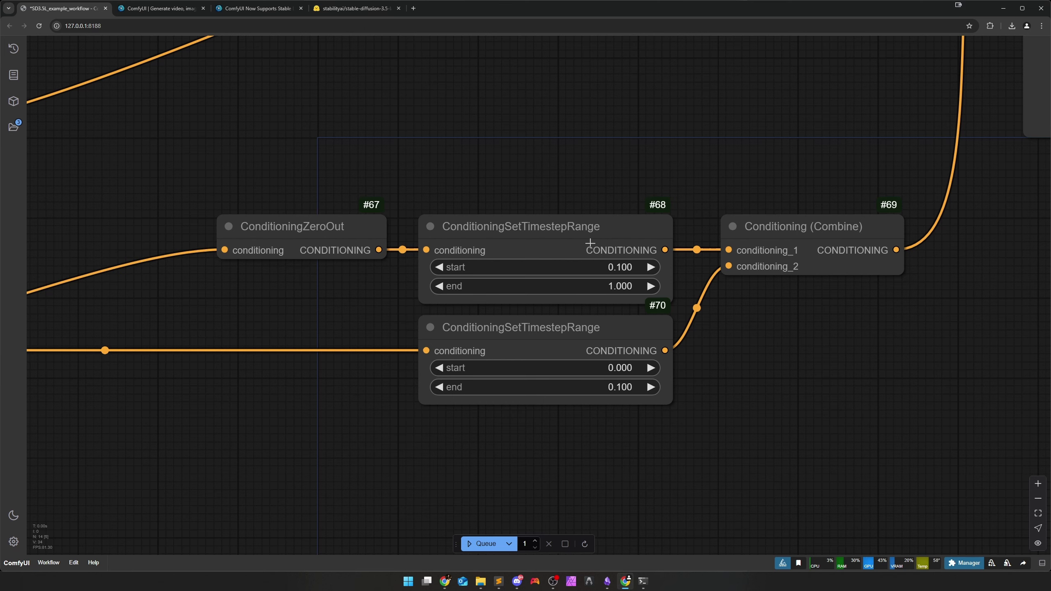
# Step: Look over the Conditioning (Combine) node, then edit the empty negative prompt of node #71
pyautogui.click(743, 224)
pyautogui.scroll(-4, 787, 321)
pyautogui.click(787, 321)
pyautogui.scroll(3, 787, 286)
pyautogui.hscroll(5, 787, 287)
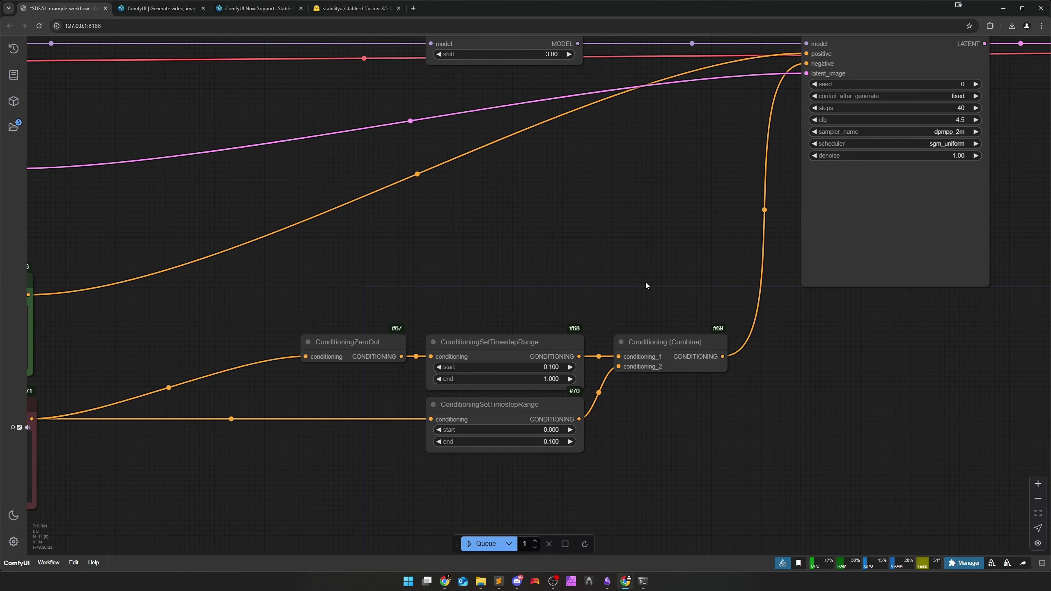
pyautogui.scroll(1, 699, 260)
pyautogui.hscroll(2, 699, 260)
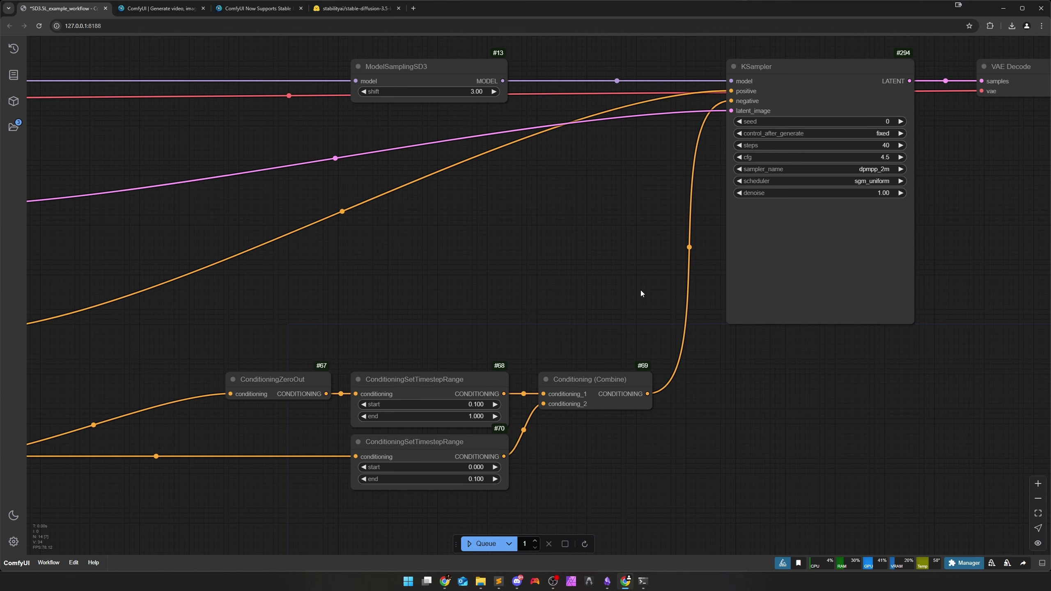
pyautogui.scroll(-2, 600, 301)
pyautogui.hscroll(-4, 601, 301)
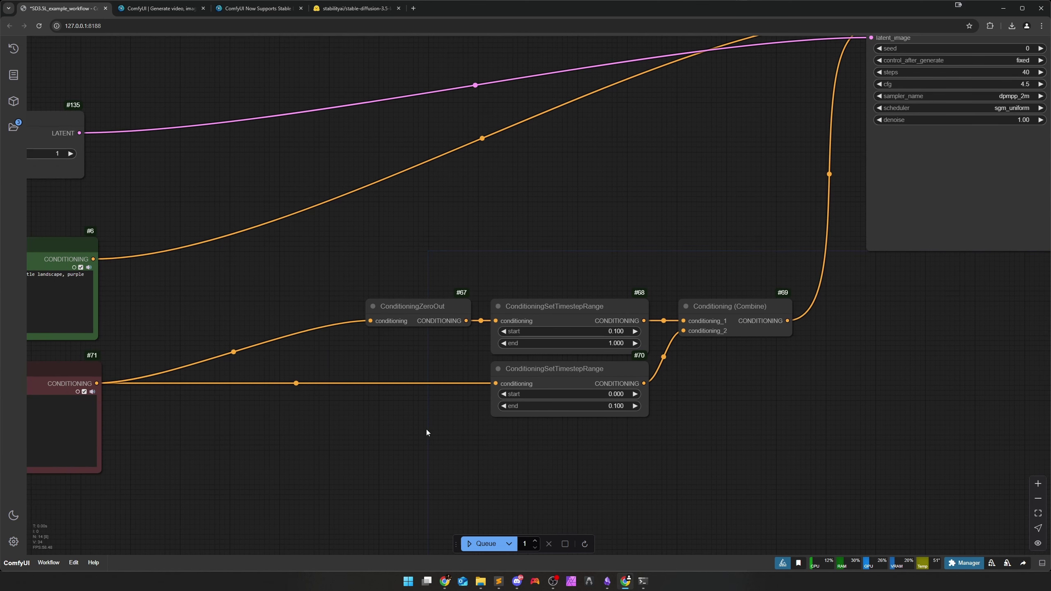
pyautogui.hscroll(-5, 423, 434)
pyautogui.scroll(3, 474, 407)
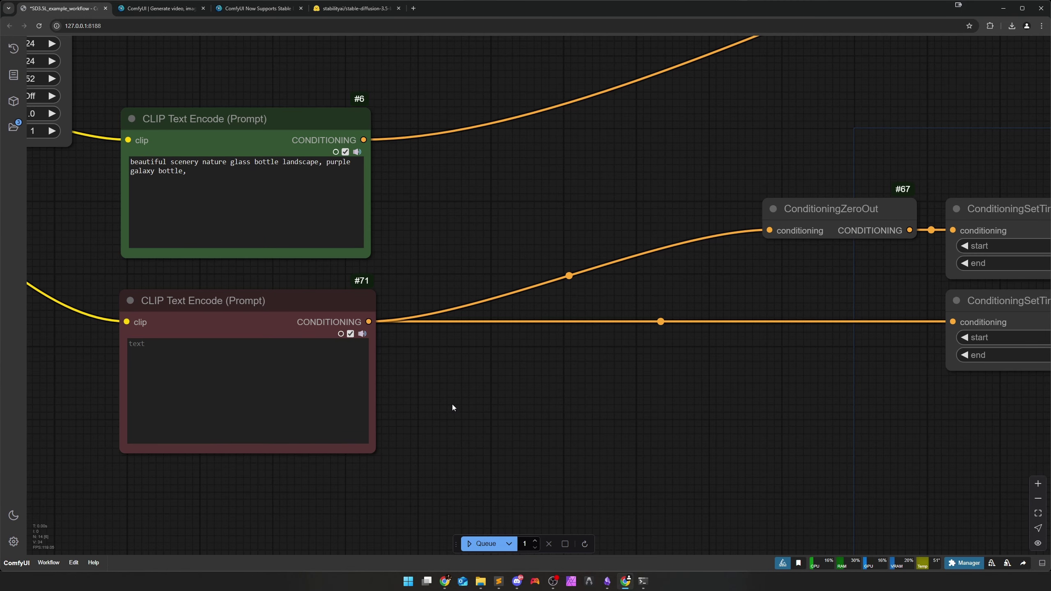
pyautogui.click(175, 373)
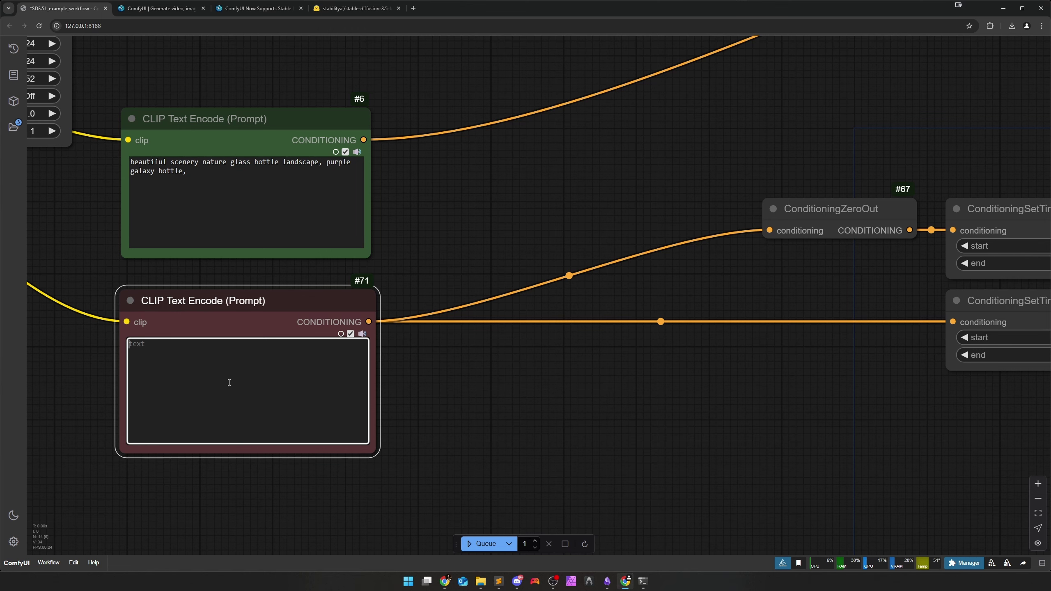
pyautogui.scroll(-4, 507, 387)
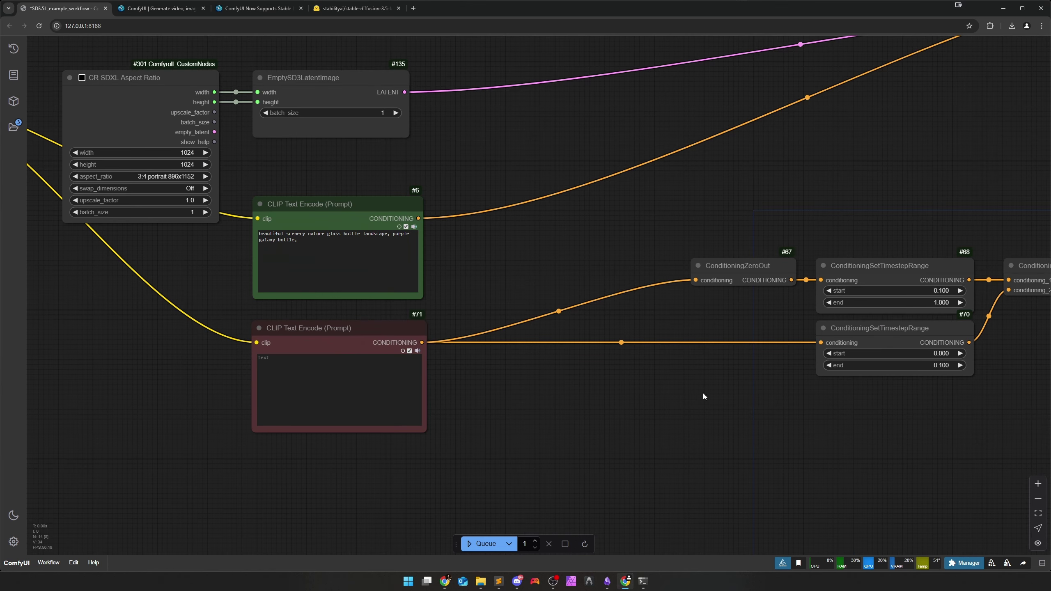
pyautogui.moveTo(702, 394); pyautogui.dragTo(391, 416)
pyautogui.moveTo(730, 363); pyautogui.dragTo(651, 428)
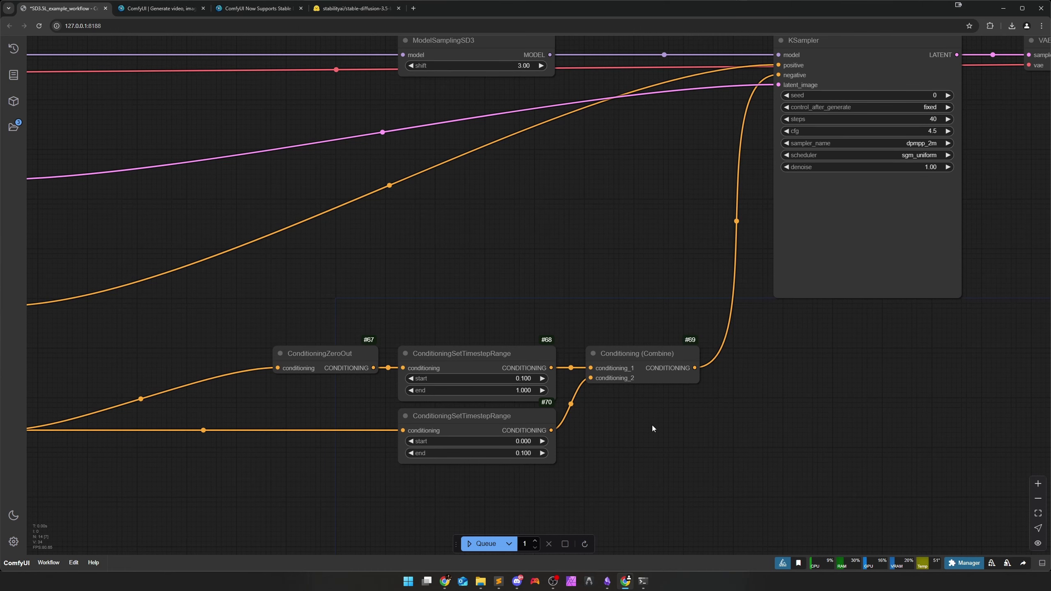
pyautogui.moveTo(652, 426); pyautogui.dragTo(708, 388)
pyautogui.scroll(3, 651, 432)
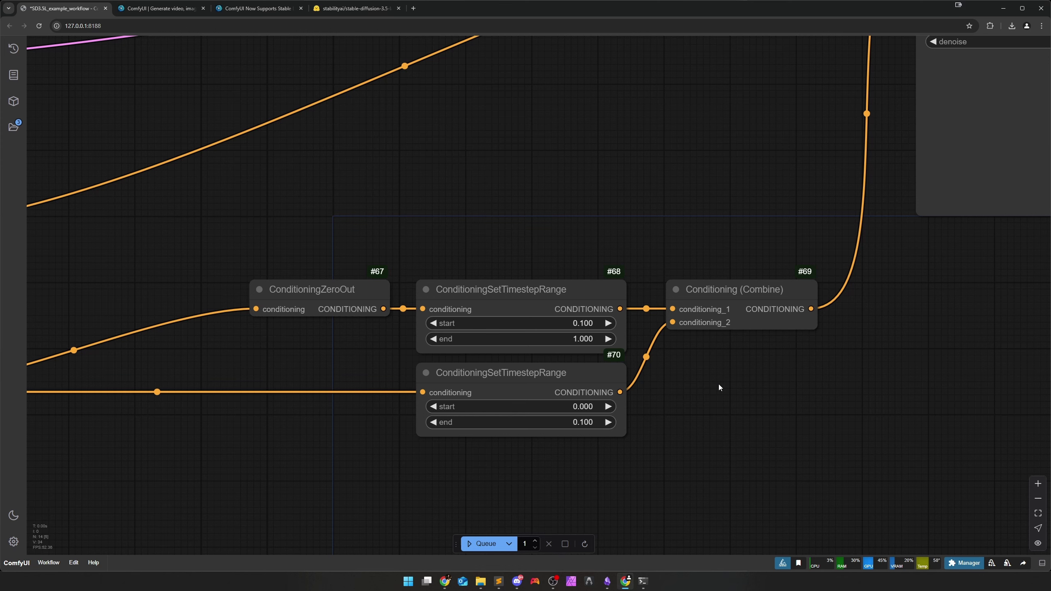
pyautogui.scroll(-3, 718, 387)
pyautogui.moveTo(727, 387); pyautogui.dragTo(731, 414)
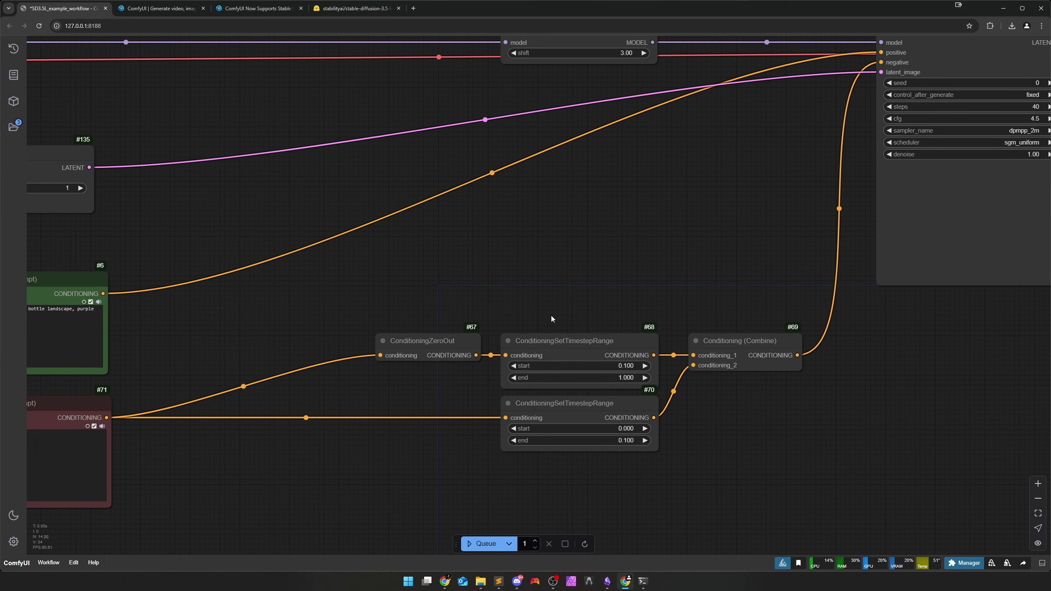
# Step: Add an SD3 Negative Conditioning node between the negative prompt and KSampler's negative input
pyautogui.doubleClick(564, 235)
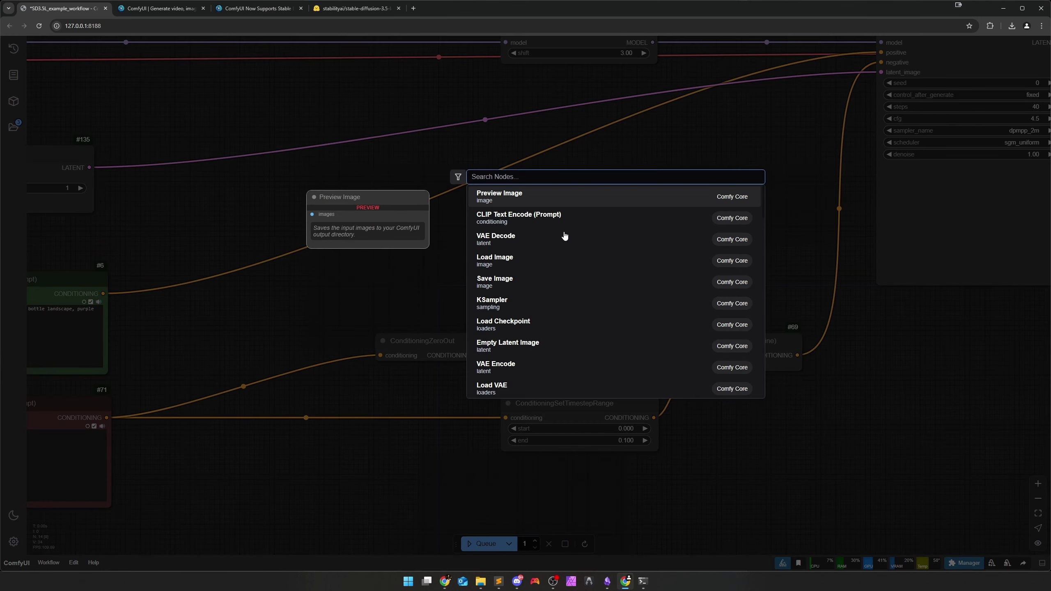
pyautogui.write('sd3')
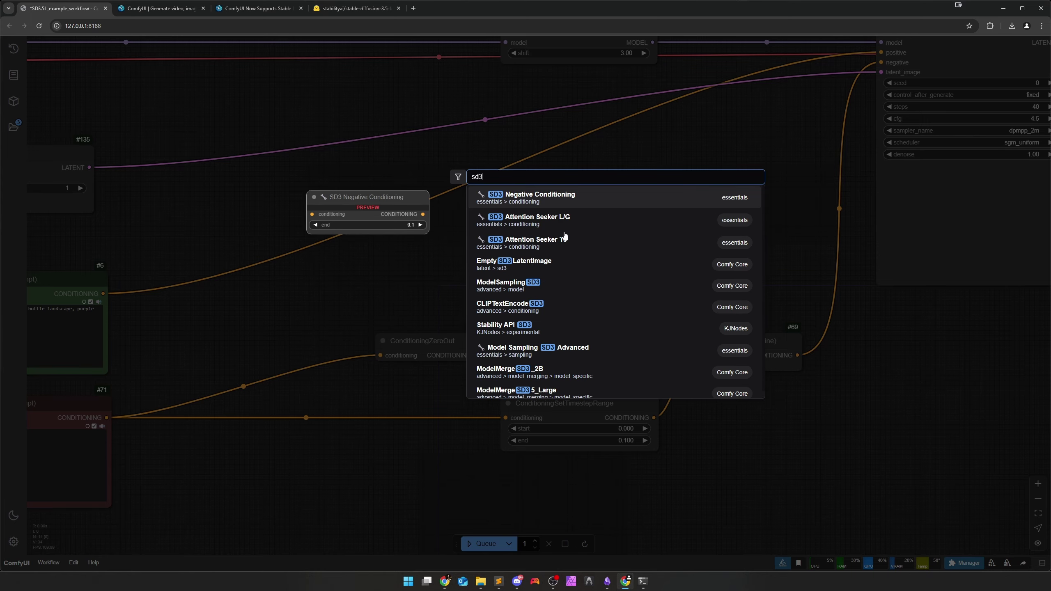
pyautogui.click(555, 198)
pyautogui.moveTo(380, 355); pyautogui.dragTo(544, 245)
pyautogui.moveTo(716, 245); pyautogui.dragTo(882, 62)
# Step: Delete the four old negative conditioning nodes #67–#70
pyautogui.scroll(-1, 766, 403)
pyautogui.moveTo(480, 322); pyautogui.dragTo(773, 457)
pyautogui.press('Delete')
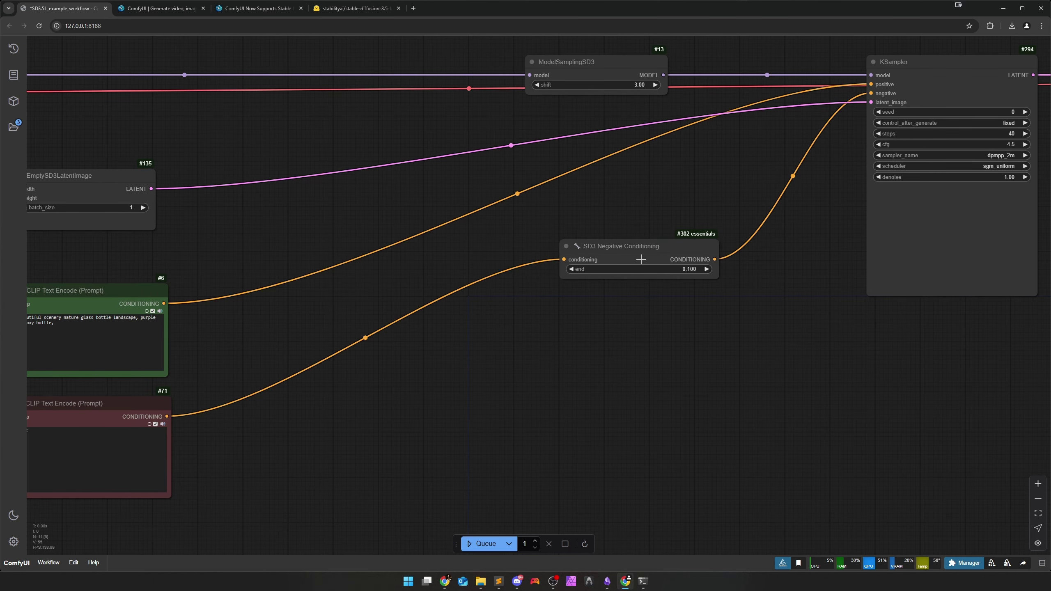
# Step: Shift ModelSamplingSD3 through Preview Image left to close the gap in the workflow
pyautogui.scroll(4, 659, 311)
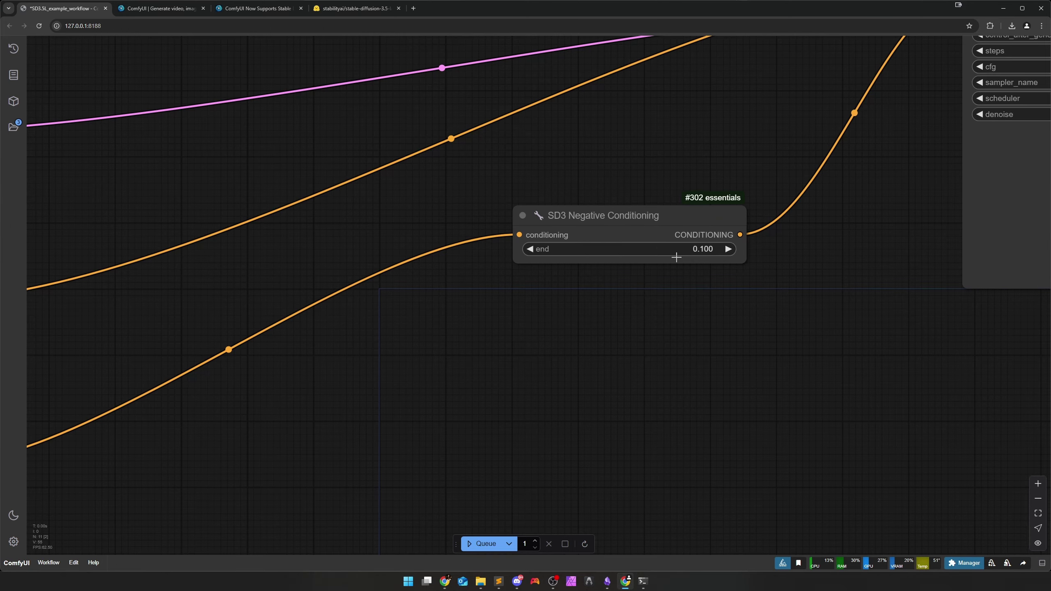
pyautogui.scroll(3, 710, 249)
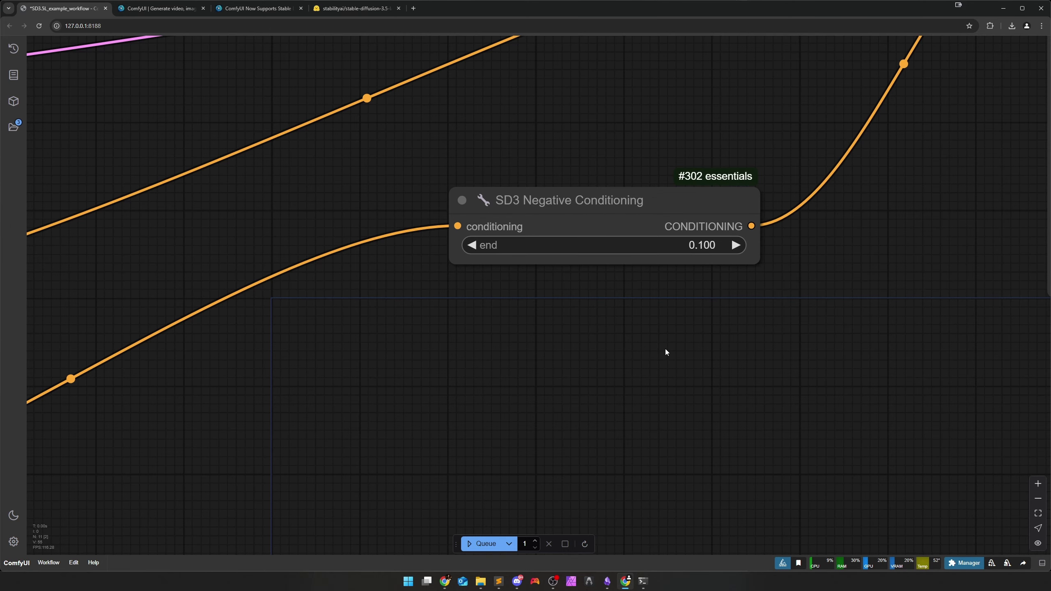
pyautogui.scroll(-10, 662, 356)
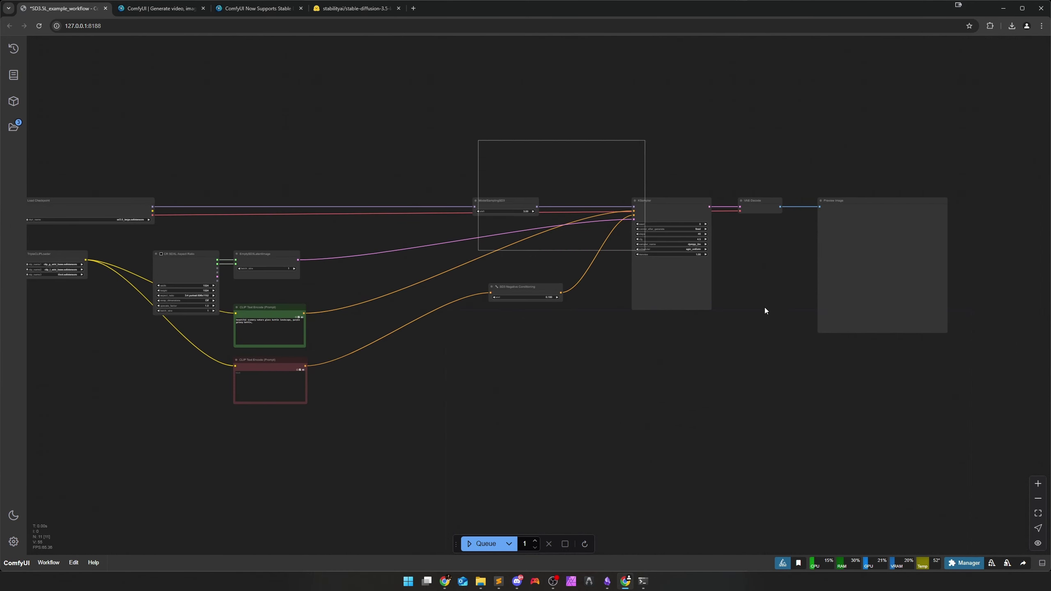
pyautogui.moveTo(842, 340); pyautogui.dragTo(842, 340)
pyautogui.moveTo(510, 203); pyautogui.dragTo(356, 201)
pyautogui.click(454, 292)
pyautogui.moveTo(418, 126); pyautogui.dragTo(779, 329)
pyautogui.moveTo(512, 155); pyautogui.dragTo(478, 161)
pyautogui.click(563, 245)
pyautogui.moveTo(659, 218); pyautogui.dragTo(638, 218)
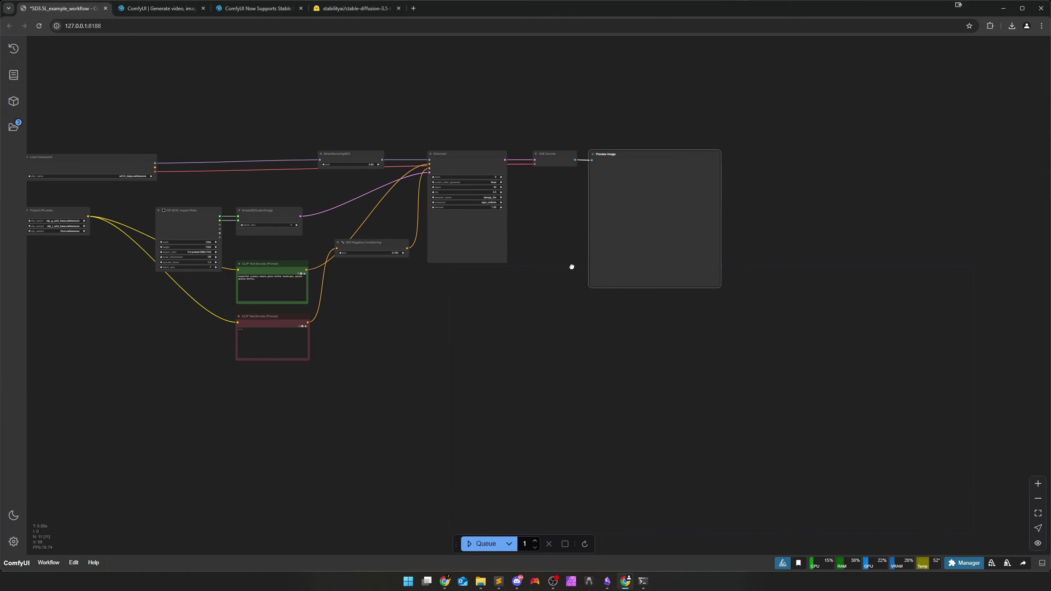
# Step: Add a Save Image node with its folder set to sd35rec
pyautogui.doubleClick(556, 285)
pyautogui.write('> sav')
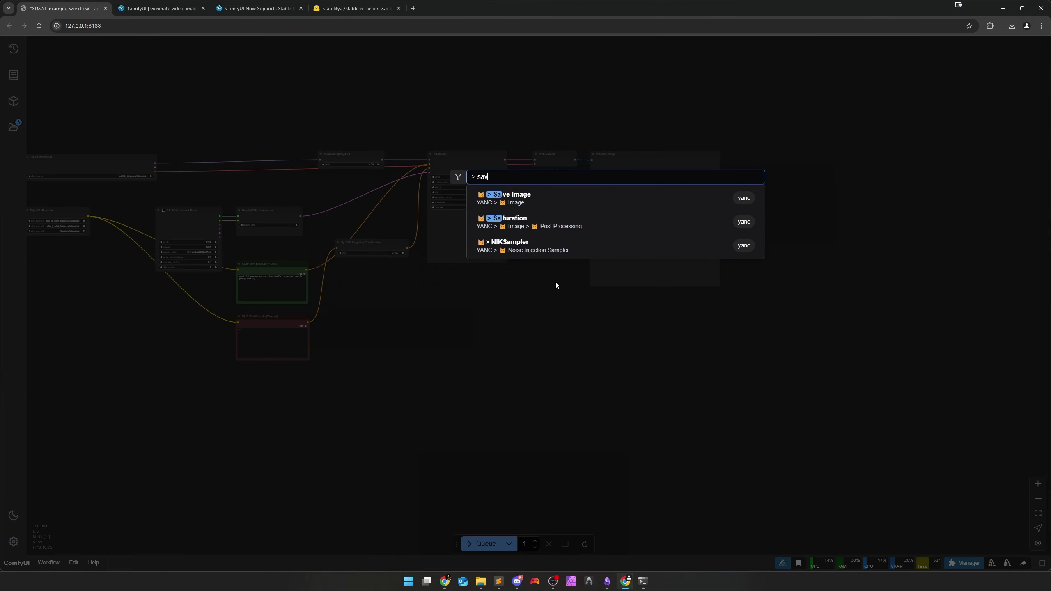
pyautogui.press('Return')
pyautogui.scroll(7, 592, 323)
pyautogui.click(534, 259)
pyautogui.write('sd35re')
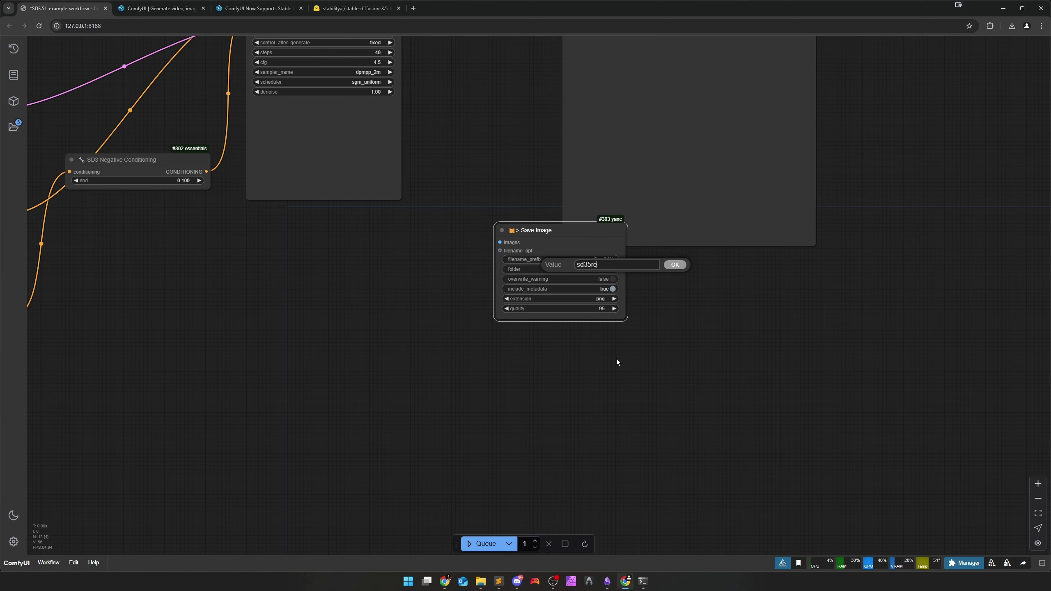
pyautogui.write('c')
pyautogui.press('Return')
# Step: Link VAE Decode's image output to Save Image and place it below the workflow
pyautogui.scroll(-5, 678, 321)
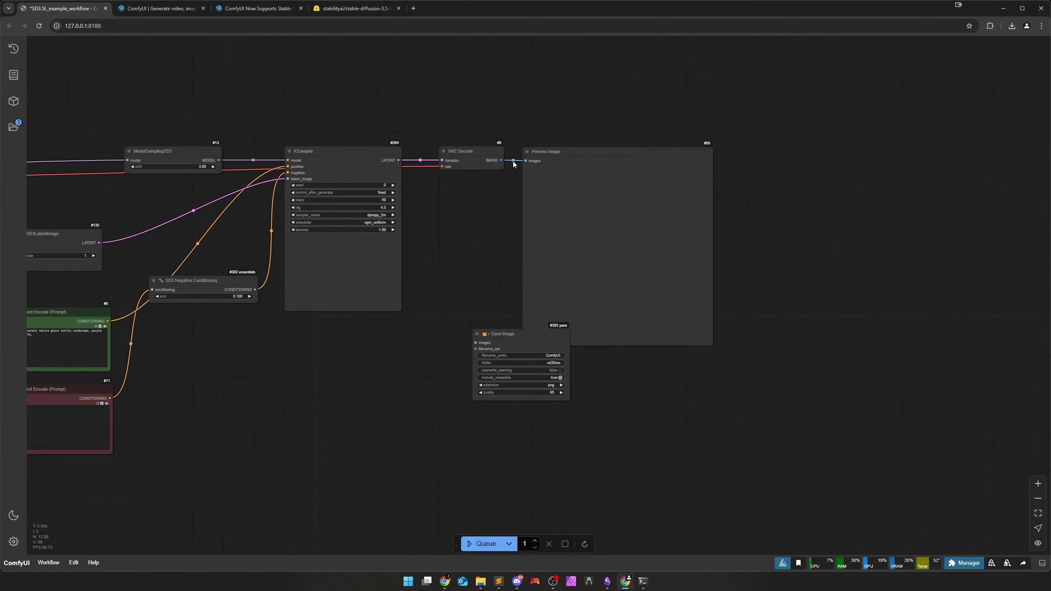
pyautogui.moveTo(502, 161); pyautogui.dragTo(476, 343)
pyautogui.scroll(-5, 596, 390)
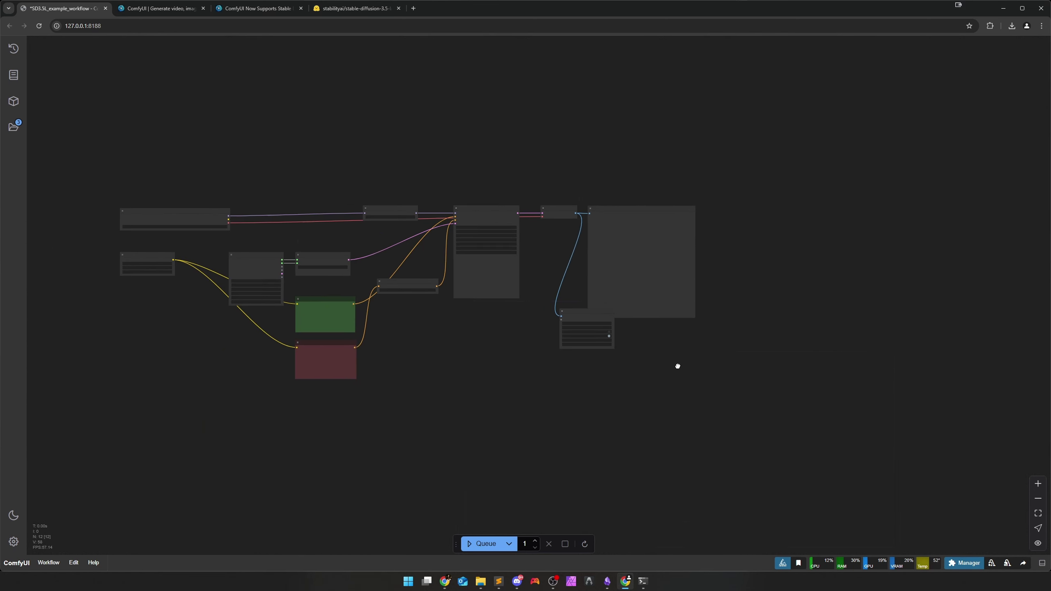
pyautogui.moveTo(682, 347); pyautogui.dragTo(702, 202)
pyautogui.moveTo(603, 154); pyautogui.dragTo(521, 492)
pyautogui.scroll(-1, 594, 308)
pyautogui.click(637, 224)
# Step: Bring Load Checkpoint and TripleCLIPLoader into view and move Load Checkpoint right
pyautogui.moveTo(575, 192); pyautogui.dragTo(636, 347)
pyautogui.scroll(6, 636, 348)
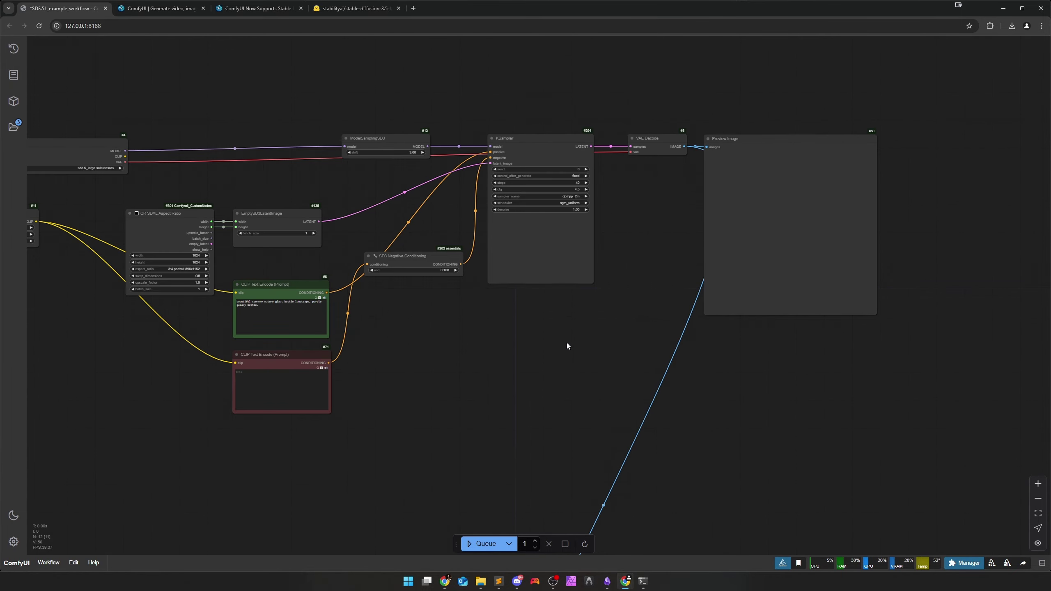
pyautogui.moveTo(567, 347); pyautogui.dragTo(648, 410)
pyautogui.moveTo(186, 185); pyautogui.dragTo(414, 239)
# Step: Set Load Checkpoint to SD3\sd3.5_large_fp8_scaled.safetensors and resize it to show the name
pyautogui.scroll(5, 229, 246)
pyautogui.moveTo(531, 221); pyautogui.dragTo(404, 223)
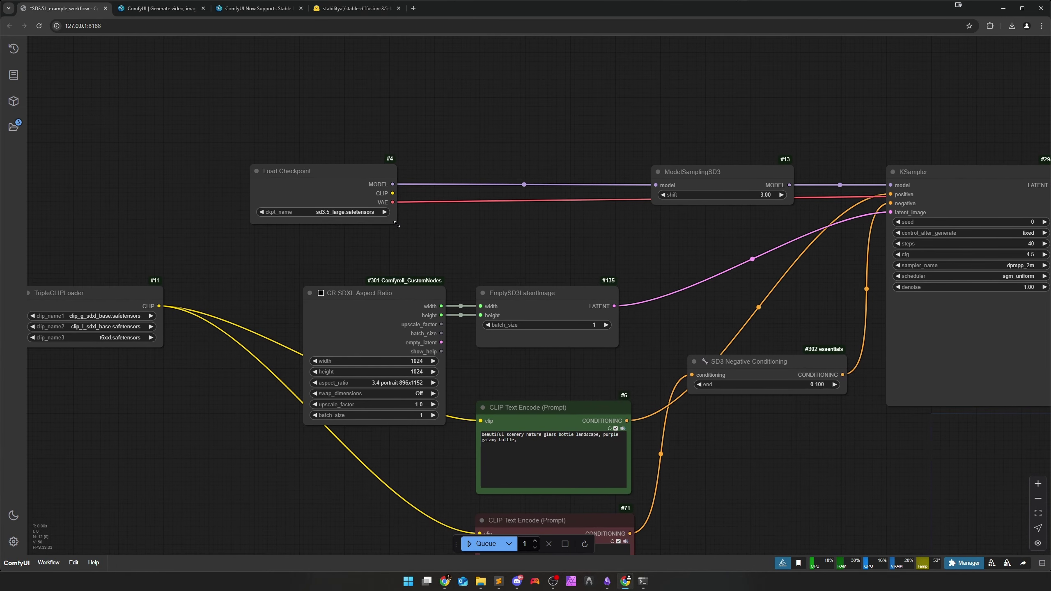
pyautogui.moveTo(316, 178); pyautogui.dragTo(440, 177)
pyautogui.click(460, 213)
pyautogui.click(476, 270)
pyautogui.click(559, 273)
pyautogui.moveTo(441, 179); pyautogui.dragTo(383, 178)
pyautogui.moveTo(466, 226); pyautogui.dragTo(498, 224)
pyautogui.moveTo(395, 194); pyautogui.dragTo(391, 194)
# Step: Set TripleCLIPLoader's clip_name3 to t5xxl_fp8_e4m3fn.safetensors
pyautogui.moveTo(229, 277); pyautogui.dragTo(387, 230)
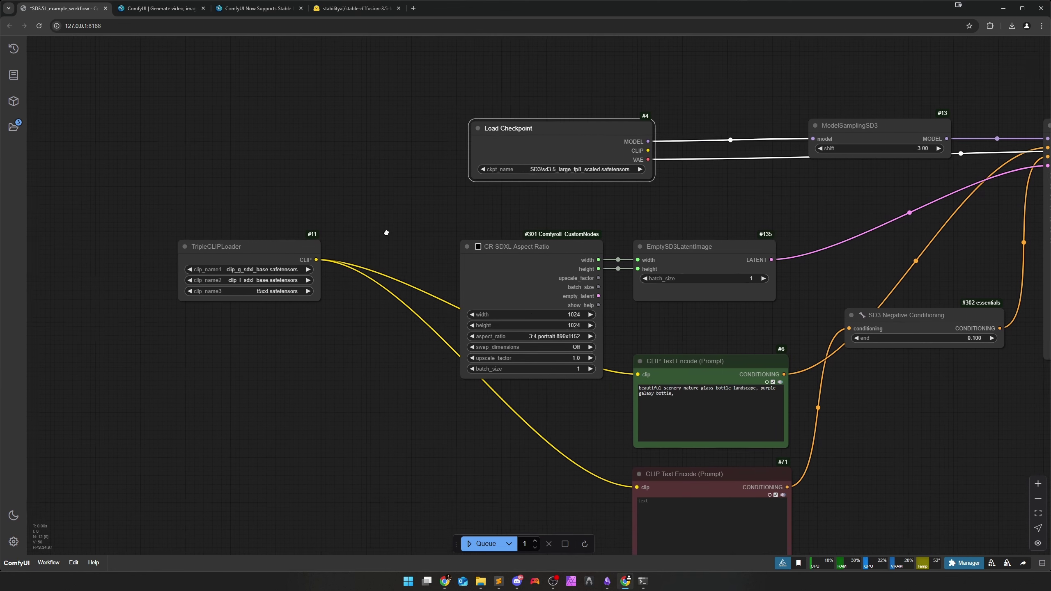
pyautogui.moveTo(267, 298); pyautogui.dragTo(497, 384)
pyautogui.scroll(6, 498, 384)
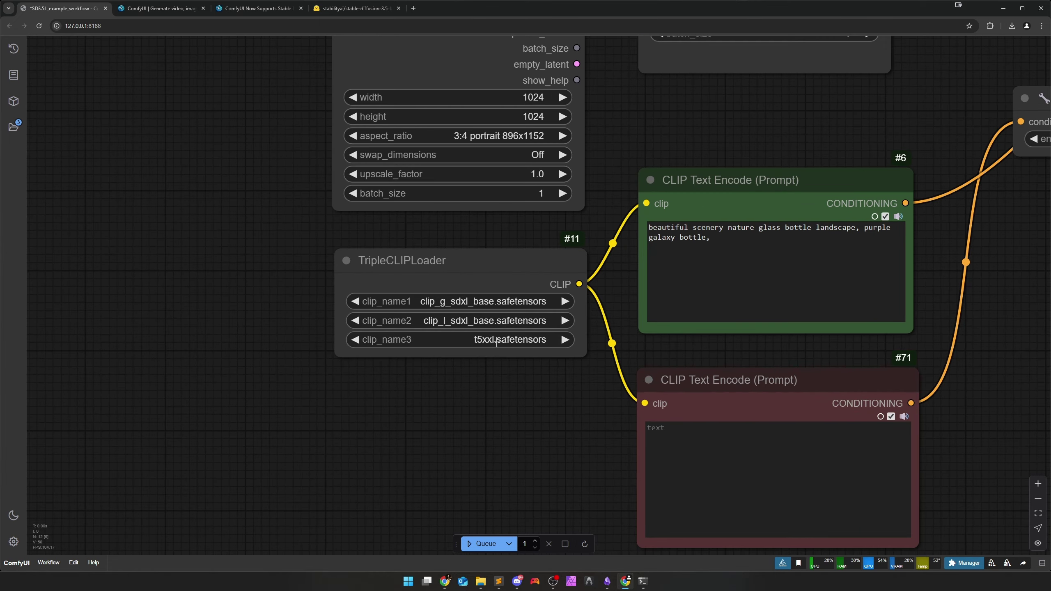
pyautogui.click(496, 340)
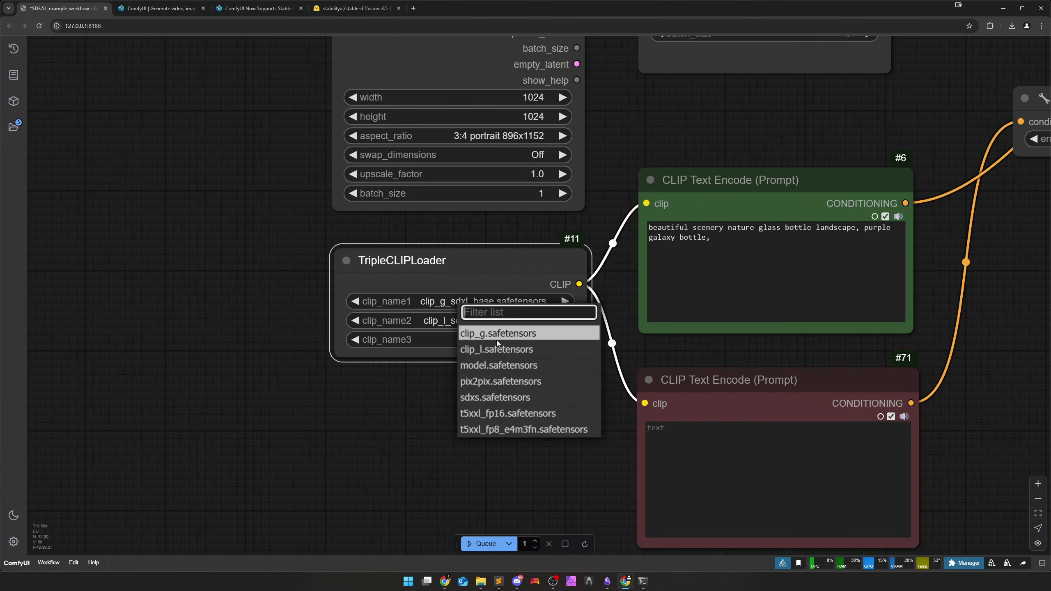
pyautogui.click(497, 430)
pyautogui.click(513, 413)
# Step: Nudge VAE Decode and Preview Image slightly into alignment
pyautogui.scroll(-8, 512, 412)
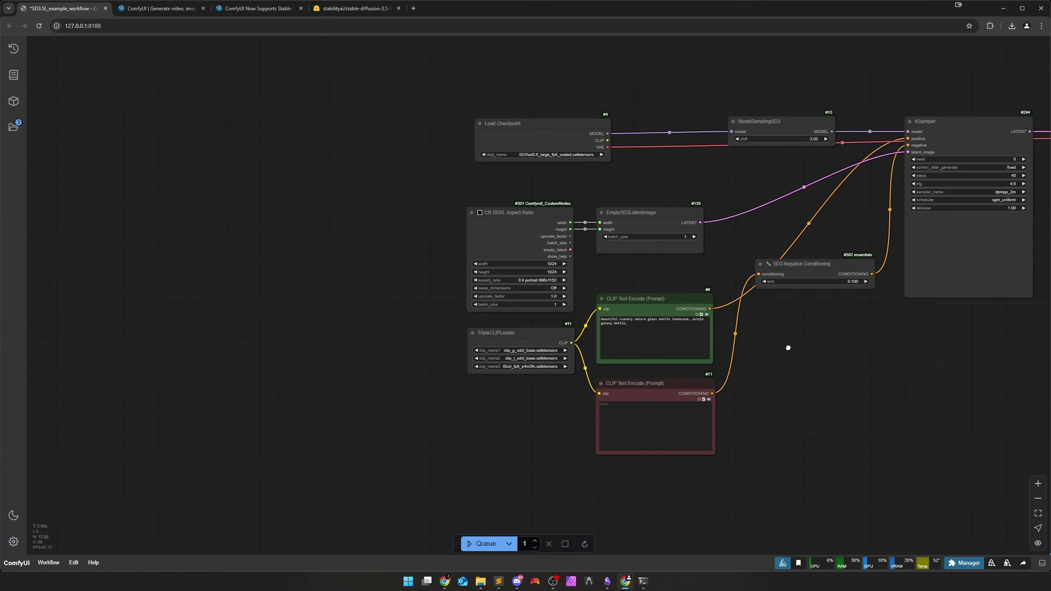
pyautogui.moveTo(635, 396); pyautogui.dragTo(399, 418)
pyautogui.click(671, 204)
pyautogui.moveTo(671, 204); pyautogui.dragTo(665, 203)
pyautogui.click(757, 197)
pyautogui.moveTo(757, 197); pyautogui.dragTo(751, 194)
pyautogui.click(516, 433)
pyautogui.moveTo(425, 439); pyautogui.dragTo(551, 399)
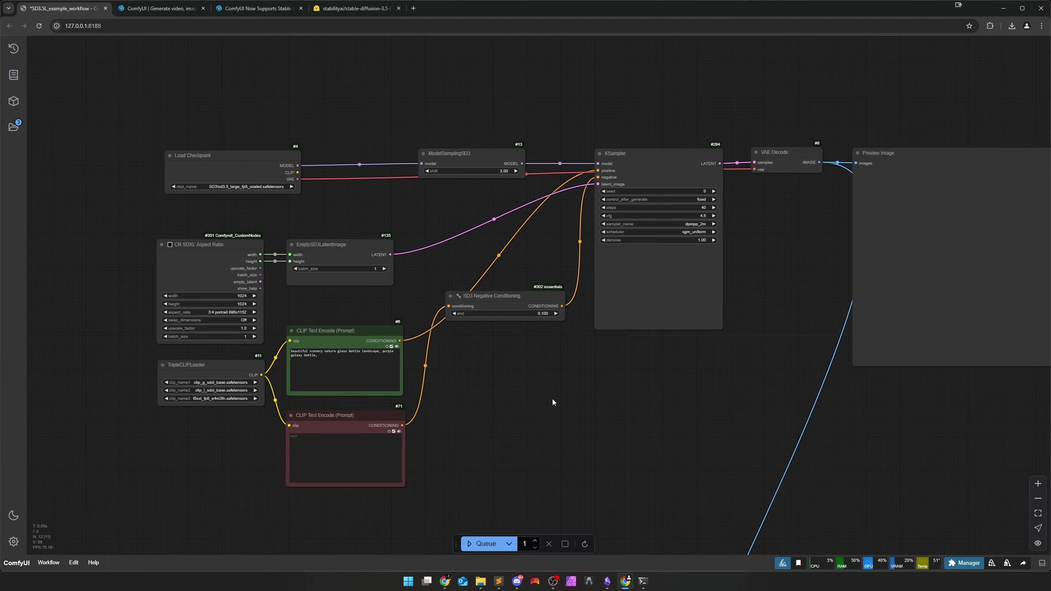
# Step: Line up ModelSamplingSD3 and Load Checkpoint along the top row
pyautogui.scroll(7, 460, 202)
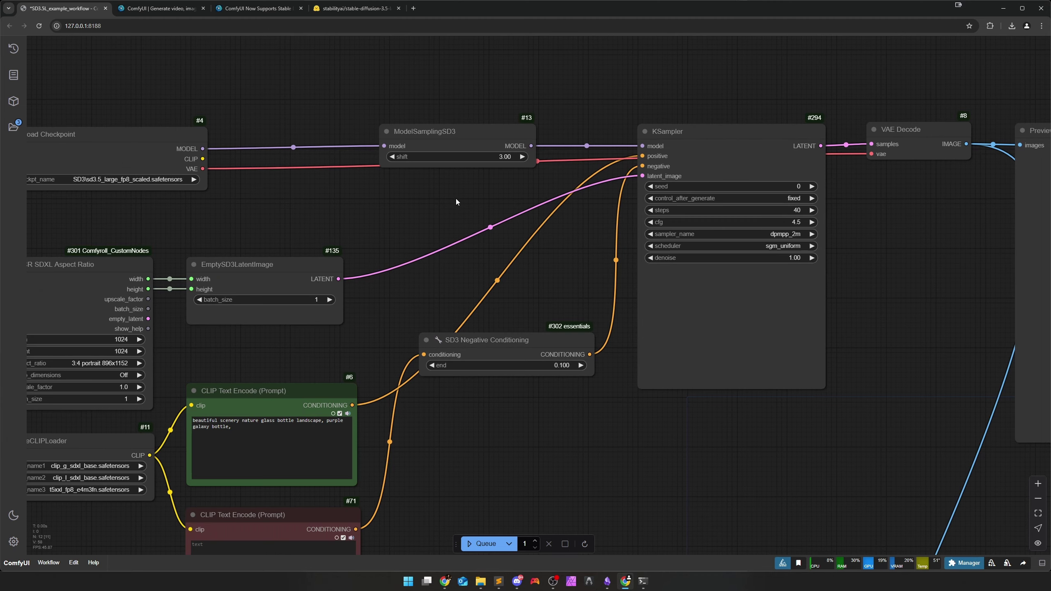
pyautogui.moveTo(463, 211); pyautogui.dragTo(492, 251)
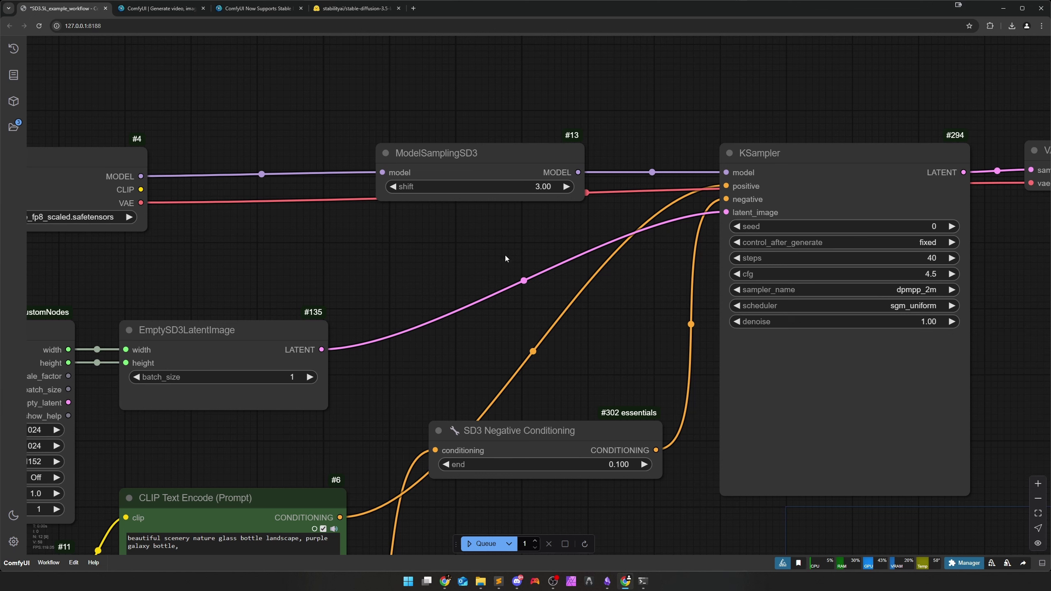
pyautogui.moveTo(484, 160); pyautogui.dragTo(493, 161)
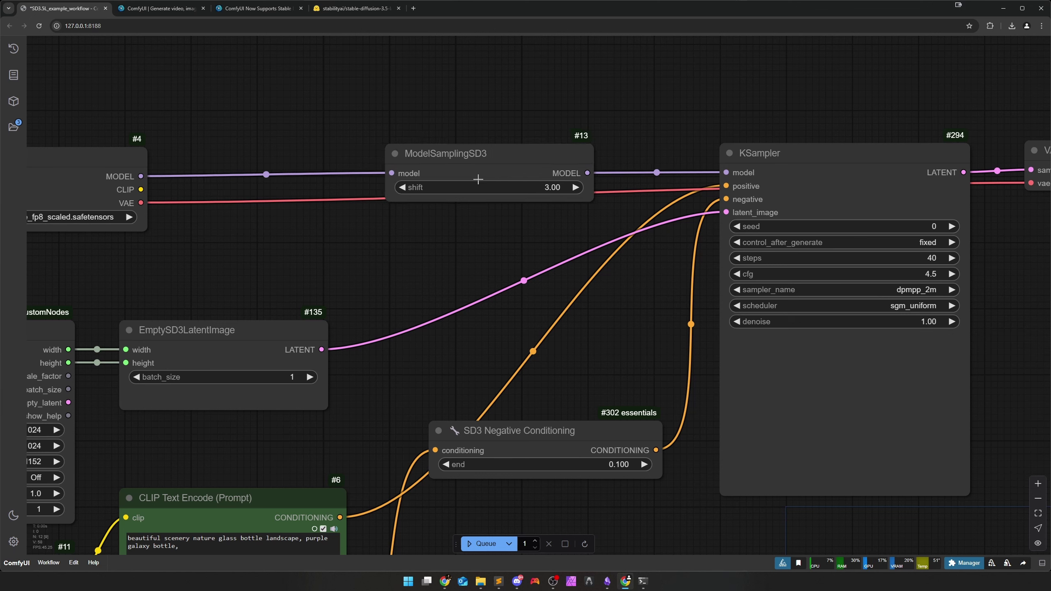
pyautogui.moveTo(76, 170); pyautogui.dragTo(141, 169)
# Step: Zoom out to the whole workflow and switch to Sublime Text
pyautogui.scroll(-6, 653, 453)
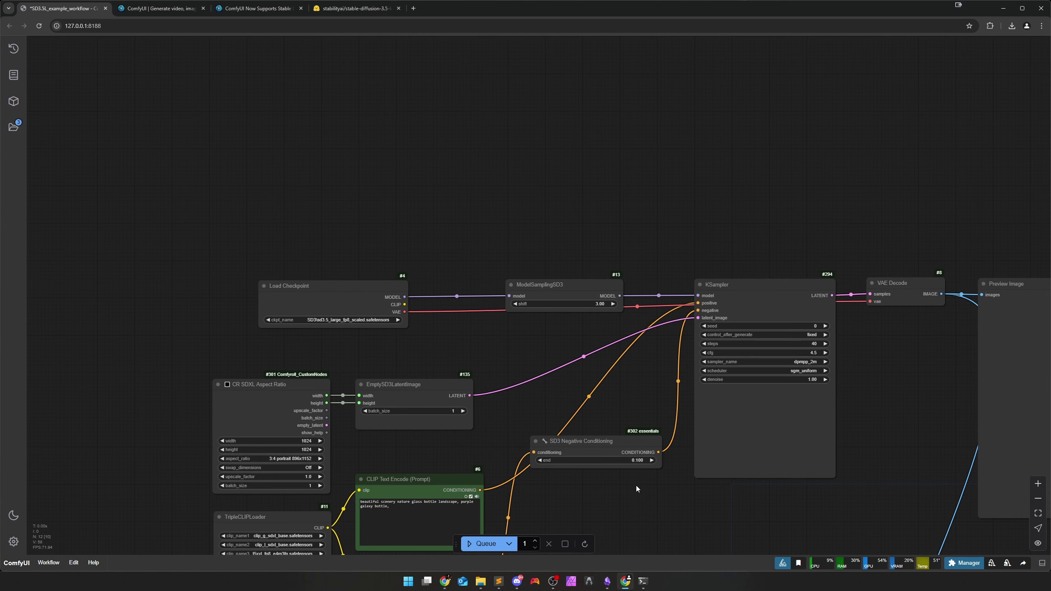
pyautogui.scroll(-2, 682, 516)
pyautogui.moveTo(682, 515); pyautogui.dragTo(602, 400)
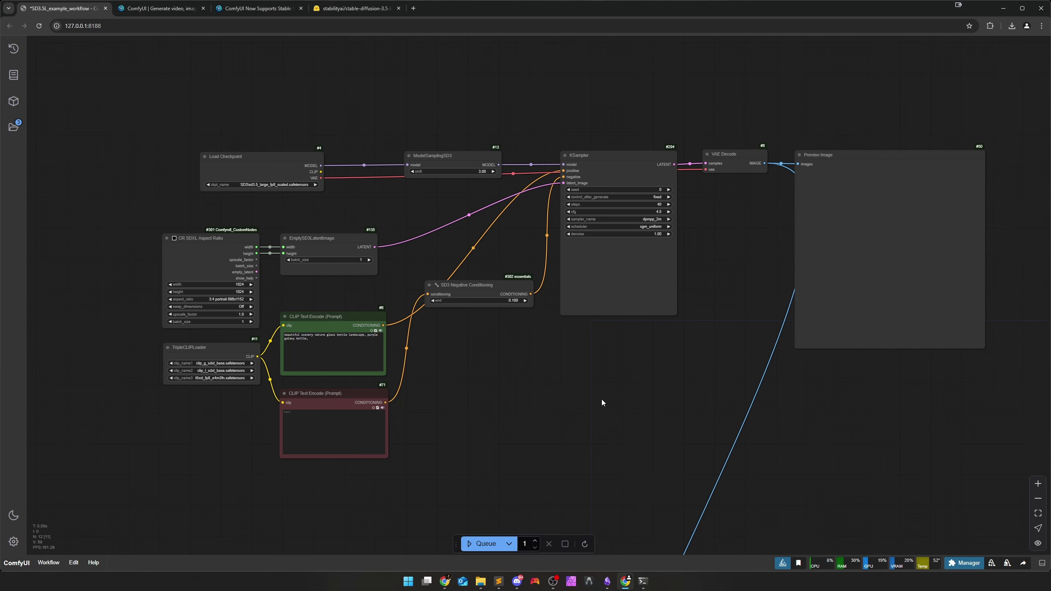
pyautogui.click(499, 581)
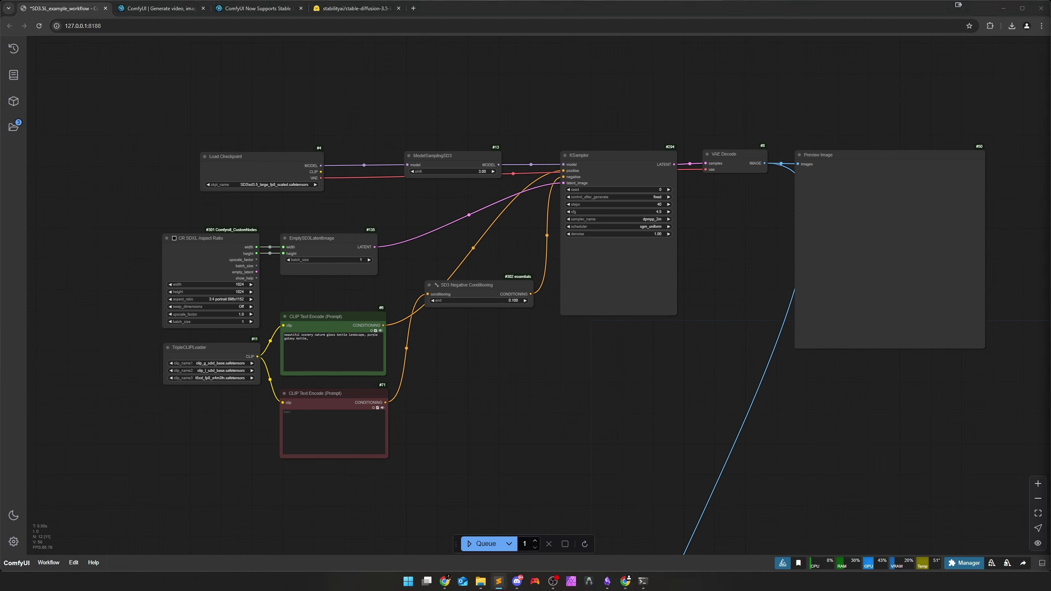
# Step: Replace positive prompt #6 with the pasted cyberpunk woman prompt
pyautogui.click(331, 352)
pyautogui.hotkey('ctrl', 'a')
pyautogui.write('a cyberpunk woman in a tokio like city. everywhere is neon lighting. it is raining.  the woman is wearing a brown leather coat, short black trousers, a green shirt with the print "Flux" on it and blue fishnets. her hair is dyed pink.')
pyautogui.scroll(8, 443, 377)
pyautogui.moveTo(404, 355); pyautogui.dragTo(678, 311)
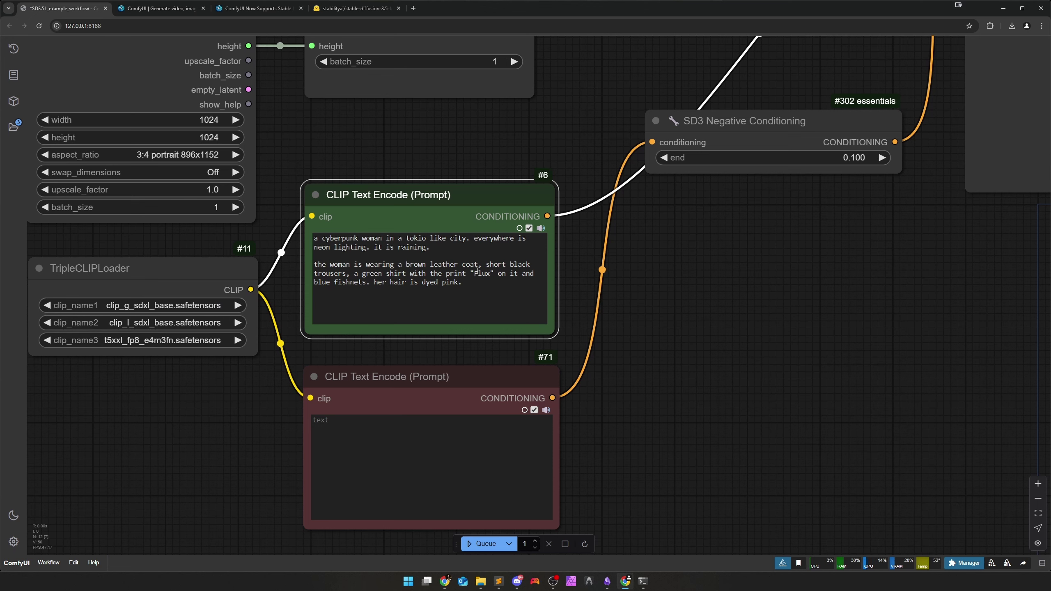
# Step: Change the shirt print in prompt #6 from "Flux" to "SD35"
pyautogui.moveTo(478, 272); pyautogui.dragTo(490, 274)
pyautogui.click(716, 316)
pyautogui.scroll(-10, 721, 322)
pyautogui.moveTo(840, 350); pyautogui.dragTo(593, 379)
pyautogui.scroll(2, 593, 364)
pyautogui.moveTo(493, 364); pyautogui.dragTo(523, 366)
pyautogui.scroll(8, 622, 348)
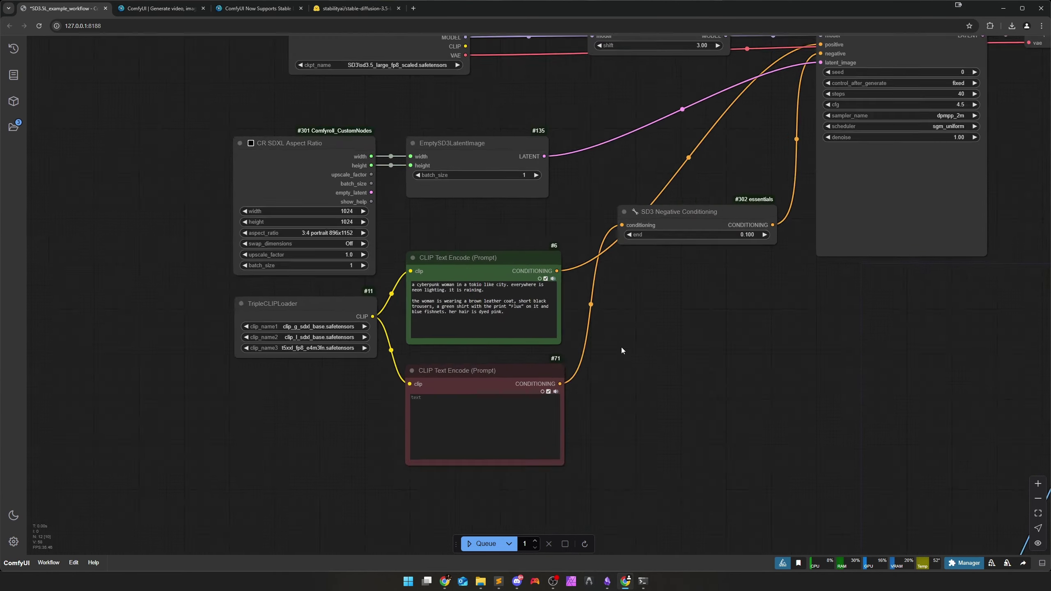
pyautogui.click(429, 276)
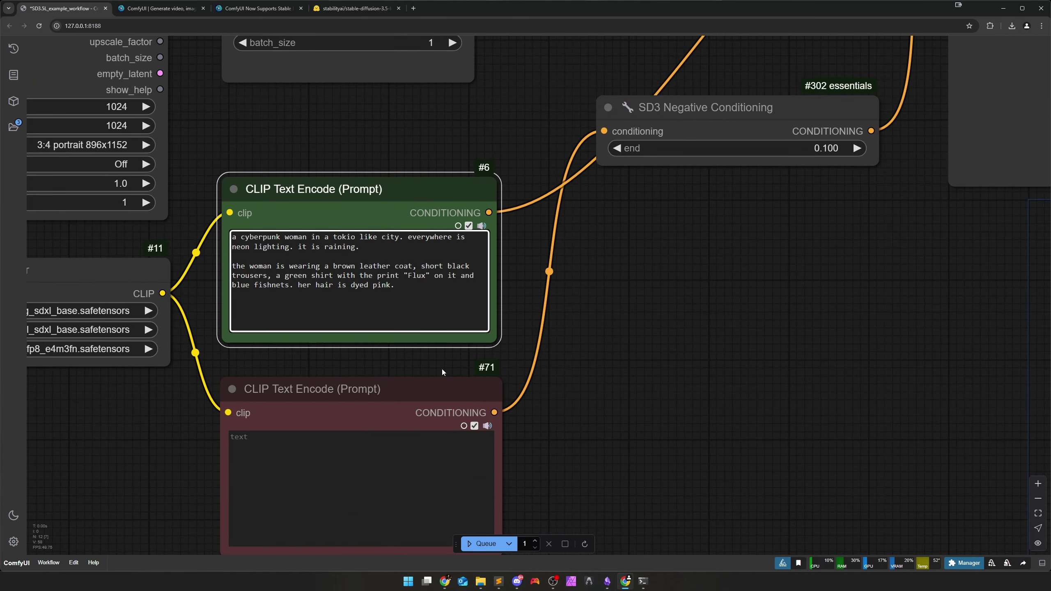
pyautogui.press('BackSpace')
pyautogui.press('BackSpace')
pyautogui.press('BackSpace')
pyautogui.press('BackSpace')
pyautogui.write('SD35')
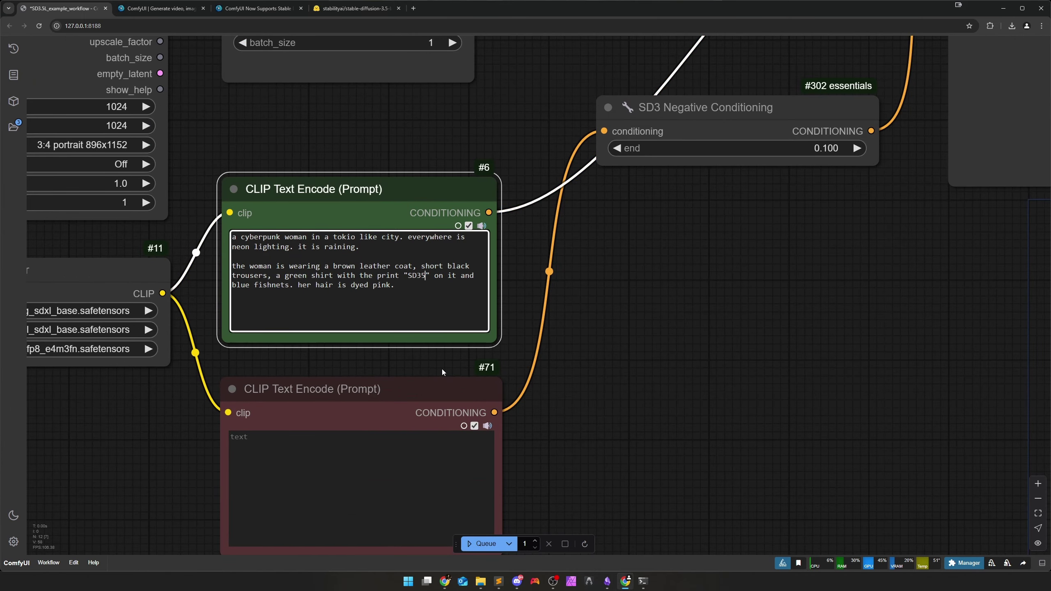
pyautogui.click(688, 347)
pyautogui.scroll(-9, 688, 344)
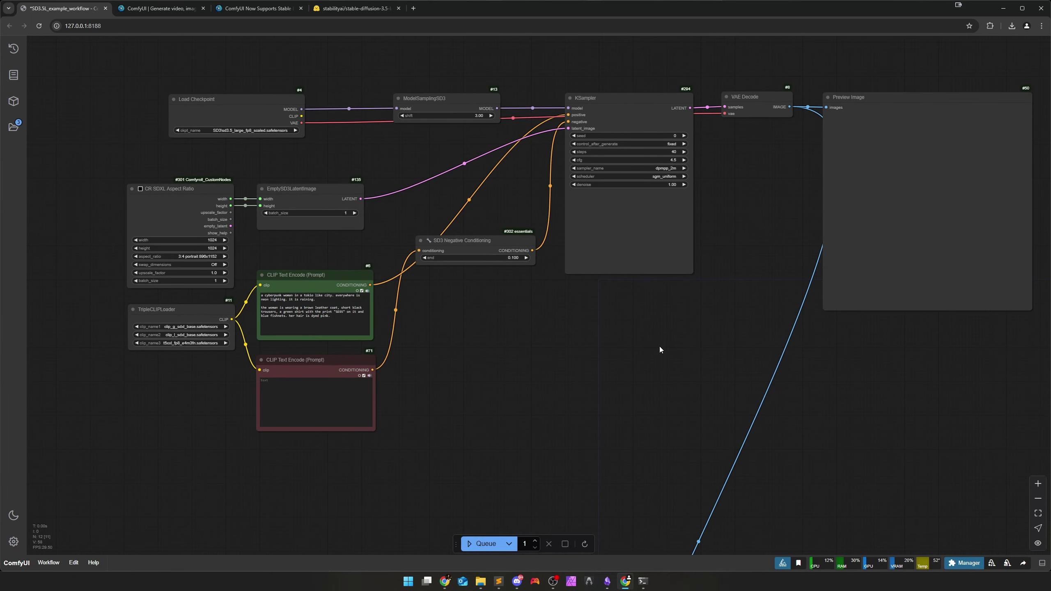
# Step: Queue the workflow and dismiss the resulting validation error
pyautogui.hotkey('ctrl', 'Return')
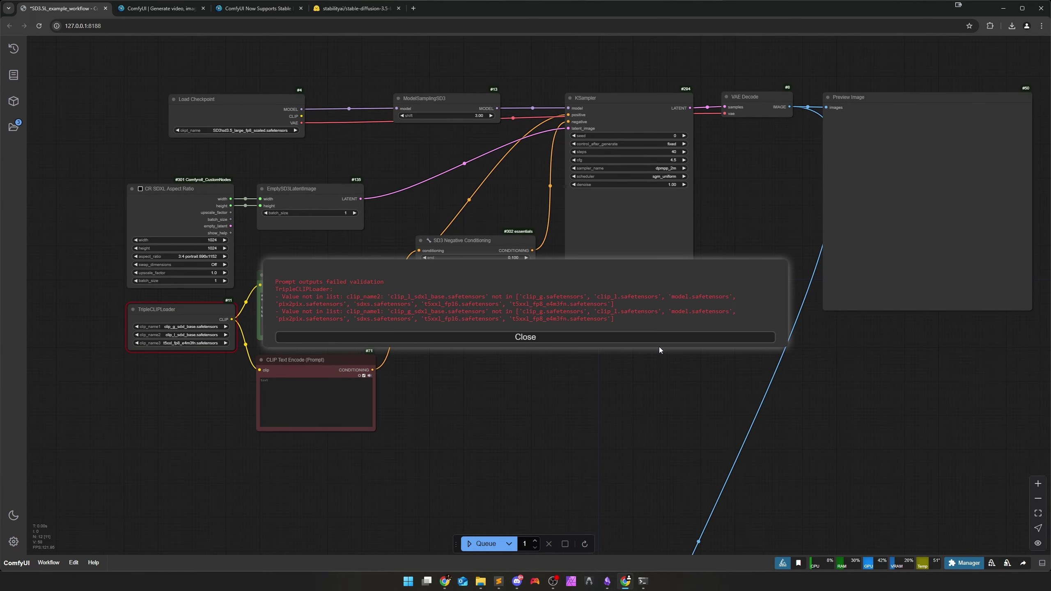
pyautogui.click(635, 336)
pyautogui.moveTo(448, 357); pyautogui.dragTo(766, 300)
pyautogui.scroll(8, 478, 290)
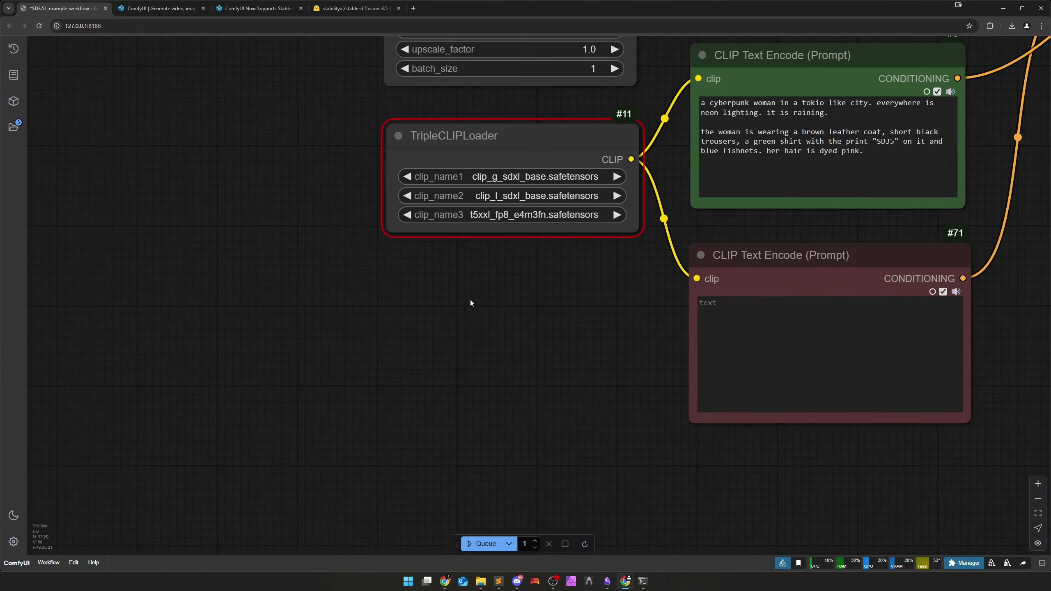
pyautogui.moveTo(478, 291); pyautogui.dragTo(467, 363)
# Step: Set TripleCLIPLoader clip_name1 to clip_g.safetensors and clip_name2 to clip_l.safetensors
pyautogui.click(519, 249)
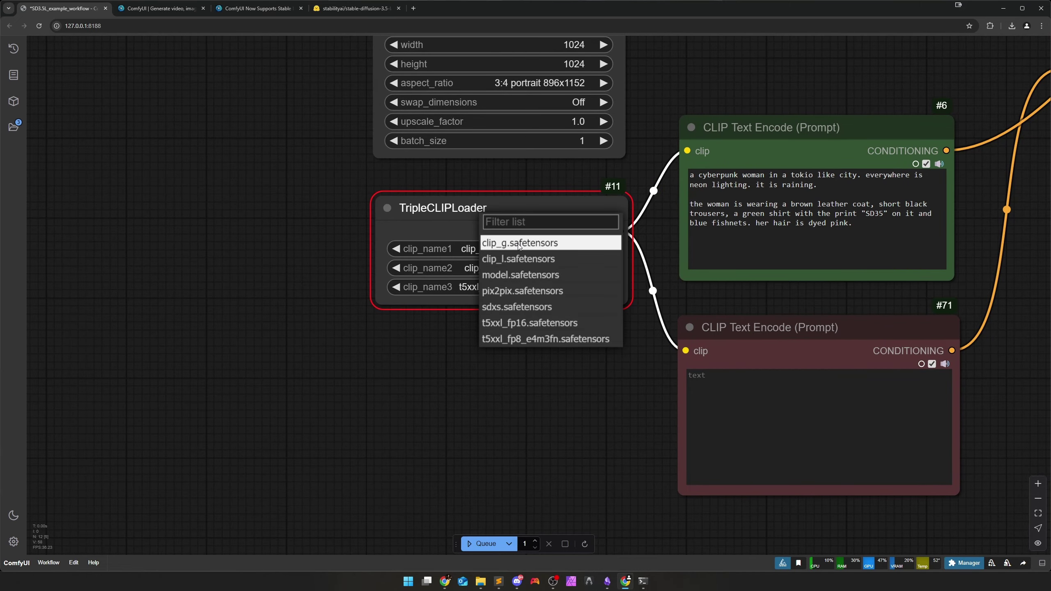
pyautogui.click(520, 244)
pyautogui.click(520, 268)
pyautogui.click(519, 277)
# Step: Queue the workflow again with Ctrl+Enter to generate the image
pyautogui.scroll(-5, 534, 389)
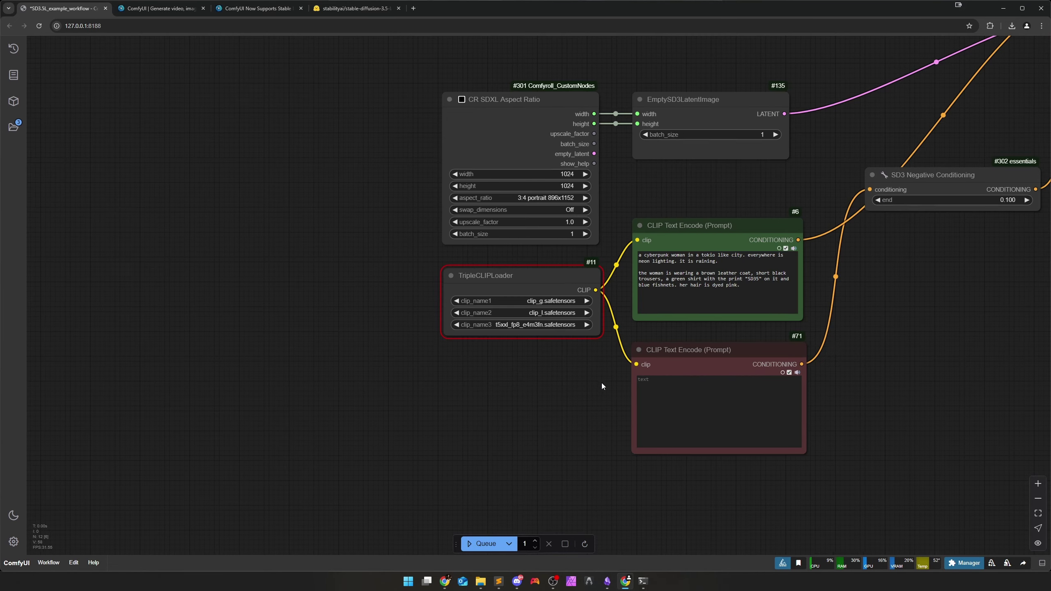
pyautogui.moveTo(623, 380); pyautogui.dragTo(254, 381)
pyautogui.scroll(-3, 556, 342)
pyautogui.moveTo(555, 342); pyautogui.dragTo(516, 368)
pyautogui.hotkey('ctrl', 'Return')
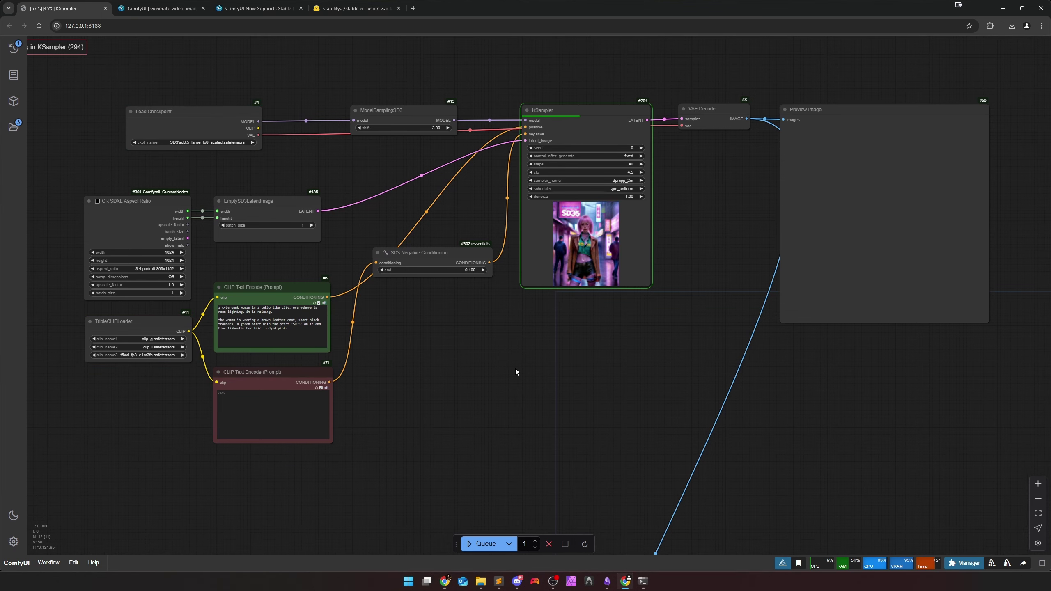
# Step: Inspect the finished SD35 cyberpunk render, then move the positive prompt node beside KSampler
pyautogui.moveTo(653, 376); pyautogui.dragTo(536, 382)
pyautogui.scroll(9, 618, 274)
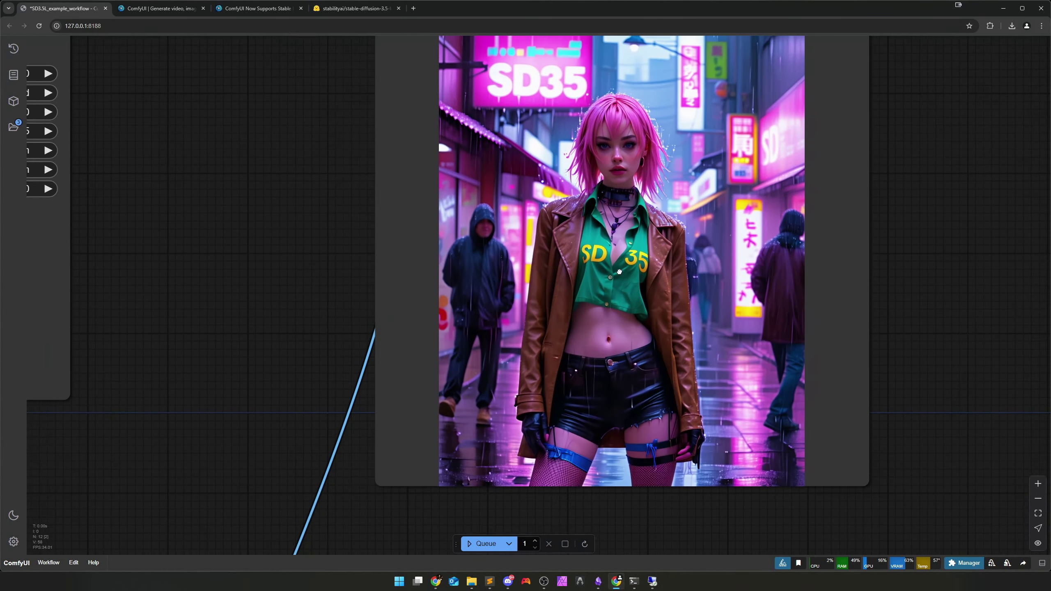
pyautogui.scroll(-1, 618, 275)
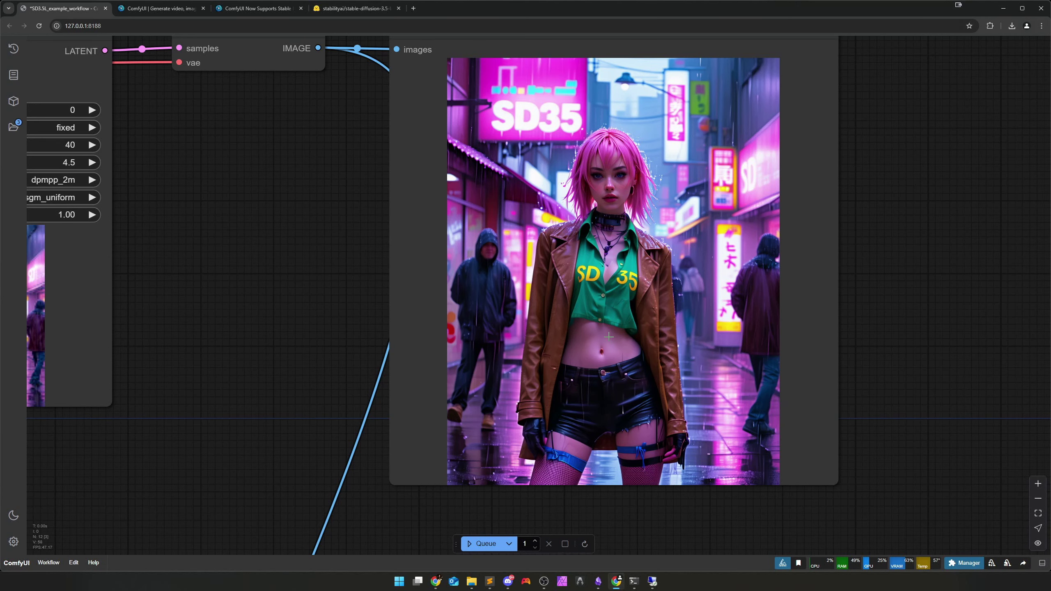
pyautogui.scroll(-5, 463, 354)
pyautogui.scroll(3, 563, 338)
pyautogui.moveTo(364, 260); pyautogui.dragTo(766, 212)
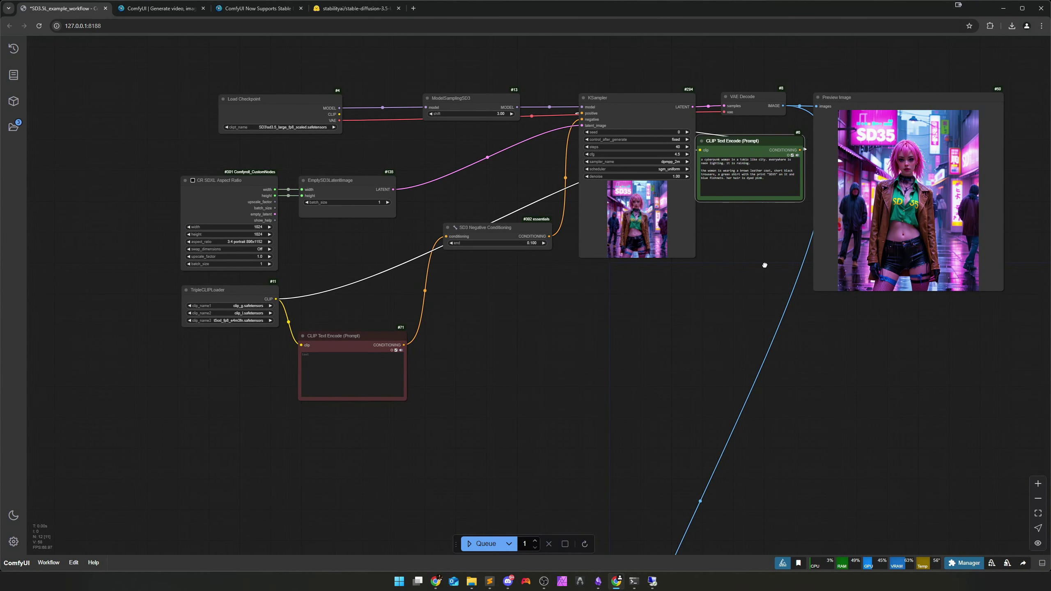
# Step: Check the word "short" in the prompt against the preview, then move node #6 back near TripleCLIPLoader
pyautogui.moveTo(834, 260); pyautogui.dragTo(591, 320)
pyautogui.scroll(5, 592, 320)
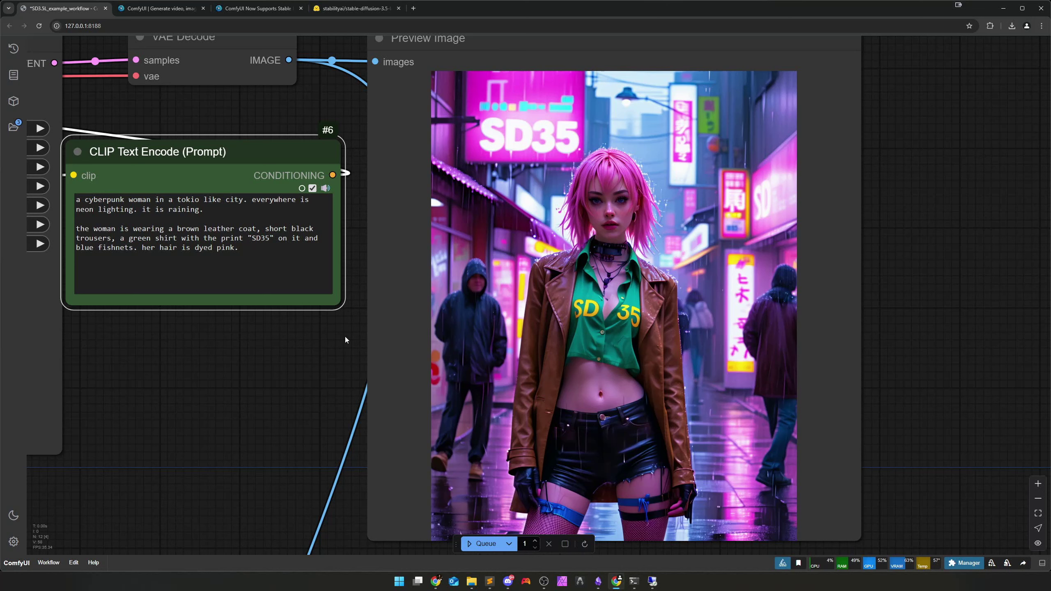
pyautogui.doubleClick(265, 228)
pyautogui.click(283, 228)
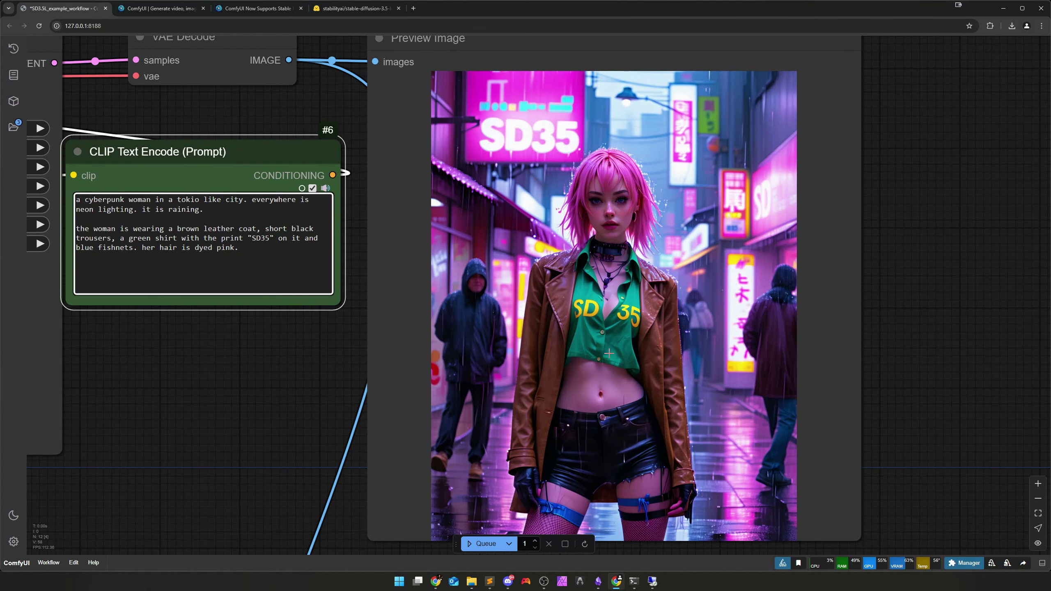
pyautogui.scroll(-8, 361, 420)
pyautogui.scroll(-2, 267, 445)
pyautogui.moveTo(268, 446); pyautogui.dragTo(276, 339)
pyautogui.click(573, 400)
pyautogui.moveTo(574, 400); pyautogui.dragTo(502, 402)
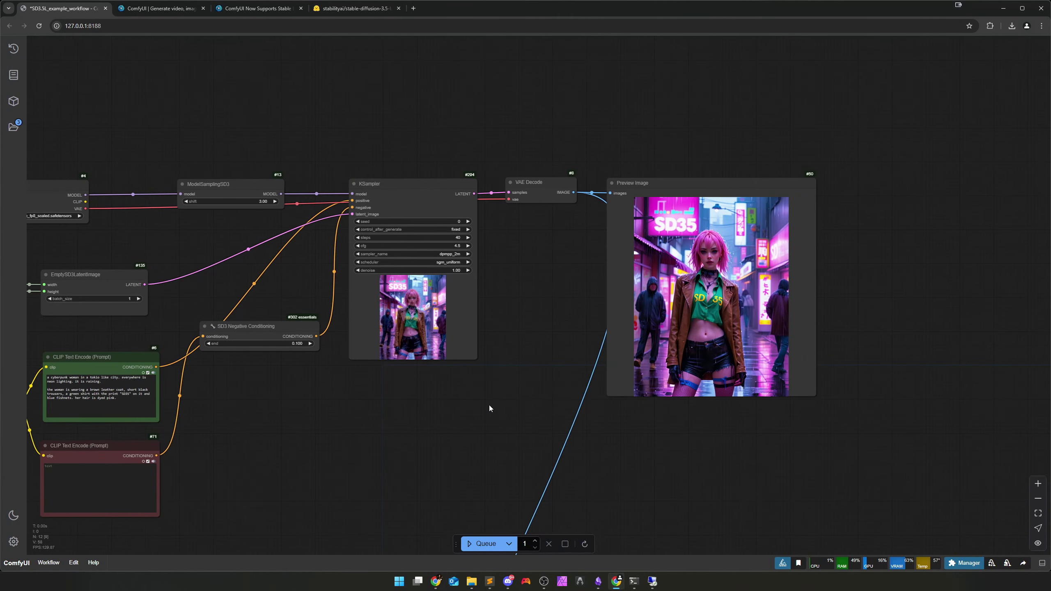
pyautogui.scroll(4, 587, 378)
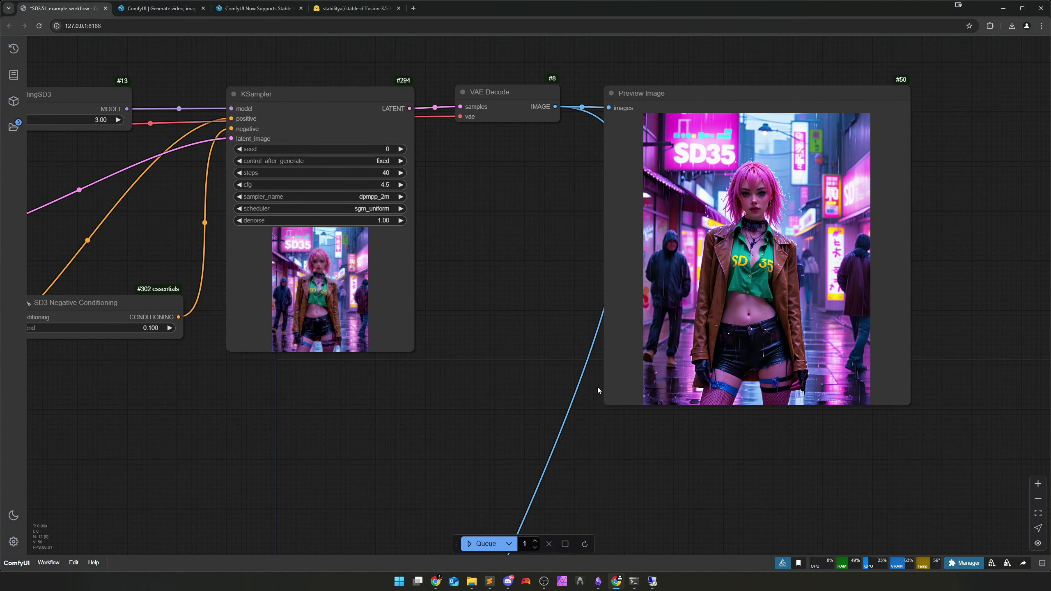
pyautogui.scroll(-4, 456, 422)
pyautogui.moveTo(357, 441); pyautogui.dragTo(582, 386)
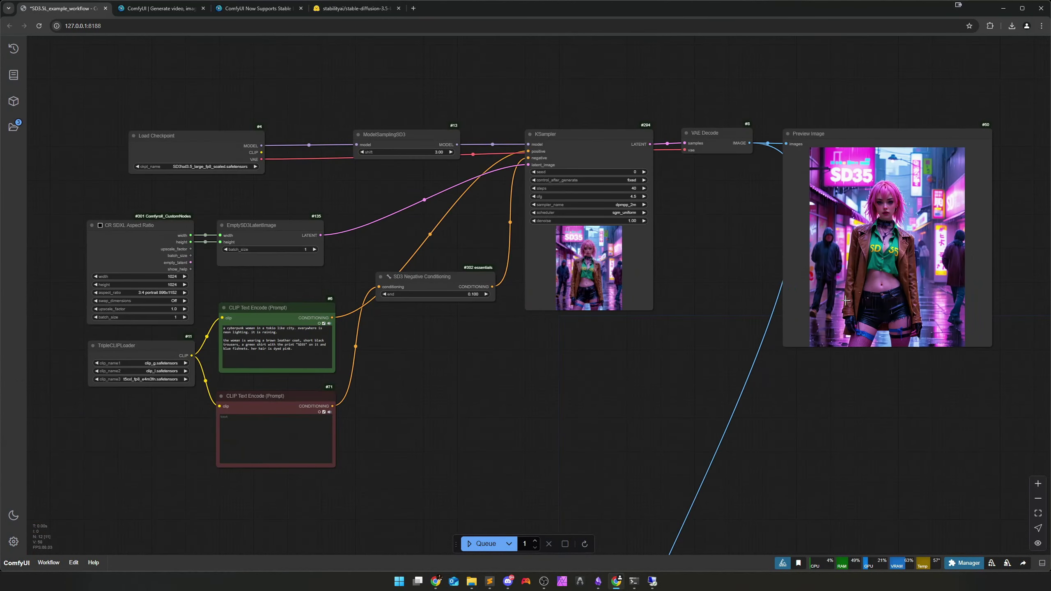
pyautogui.hotkey('alt', 'Tab')
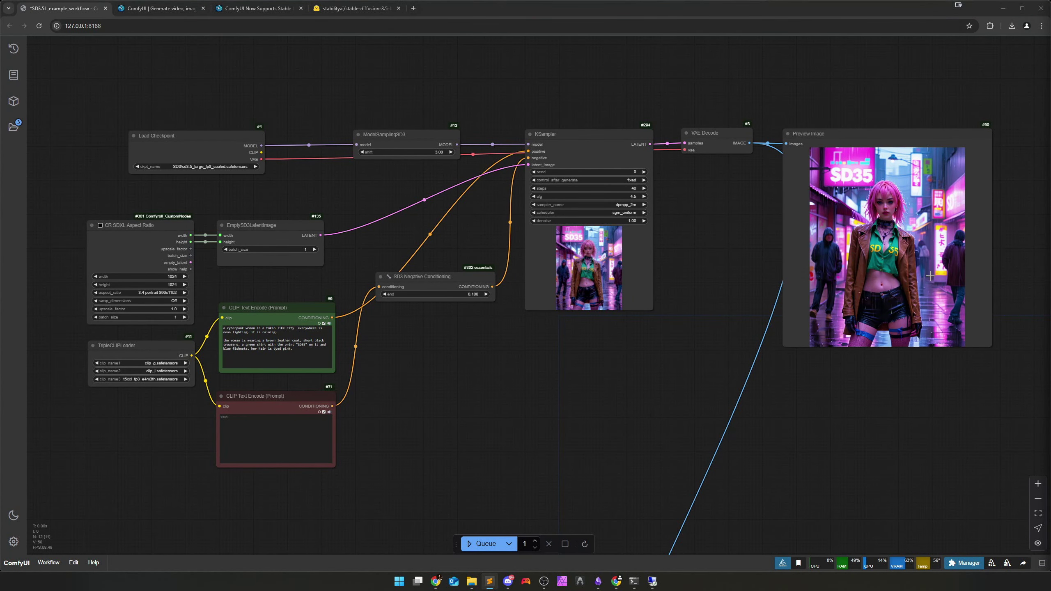
# Step: Paste the Pixar-style astronaut cat prompt over positive prompt #6
pyautogui.click(273, 346)
pyautogui.hotkey('ctrl', 'a')
pyautogui.write('a cute cat in front of a store in a city. the store sign is saying "A LATENT PLACE". the cat itself is holding a sign saying "Q5". the cat is wearing a futuristic space suit, all is set in a scifi environment.  the picture is made in a disney or pixar style.')
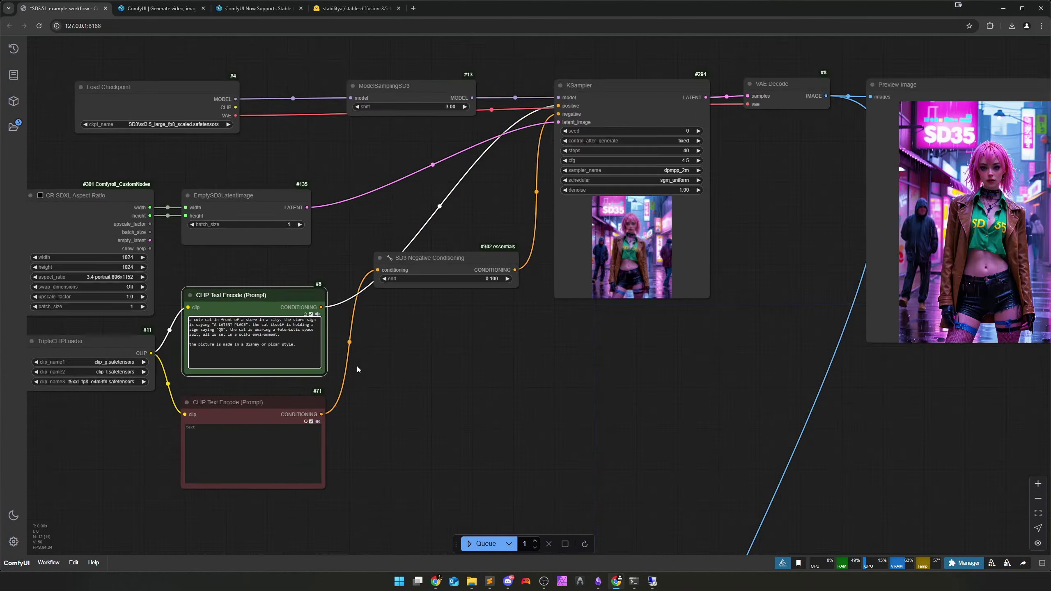
pyautogui.scroll(5, 357, 369)
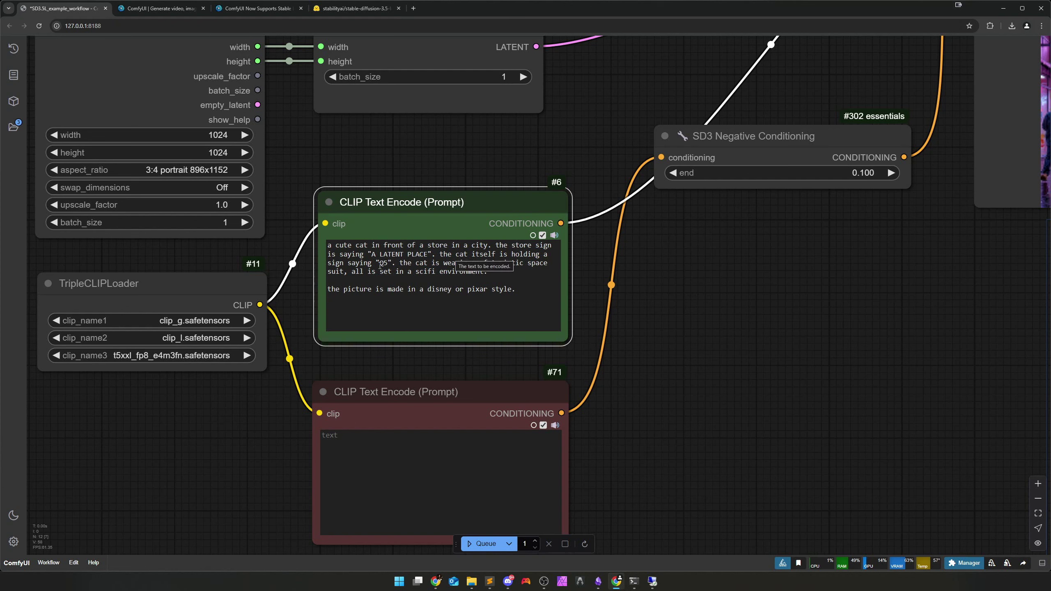
# Step: Change the sign text in the prompt from "05" to "SD35"
pyautogui.click(388, 263)
pyautogui.press('BackSpace')
pyautogui.press('BackSpace')
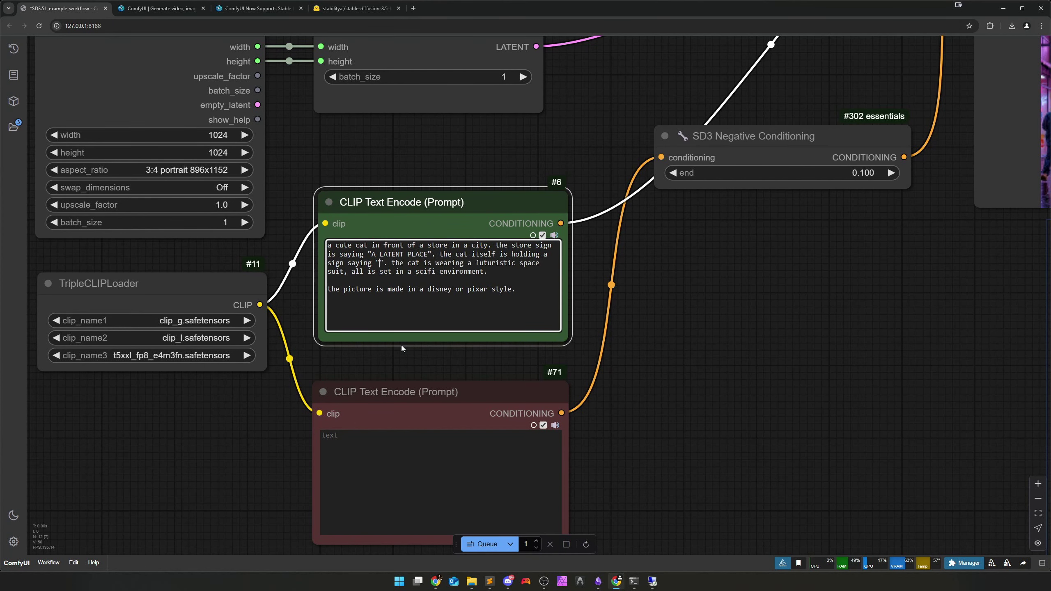
pyautogui.write('SD35')
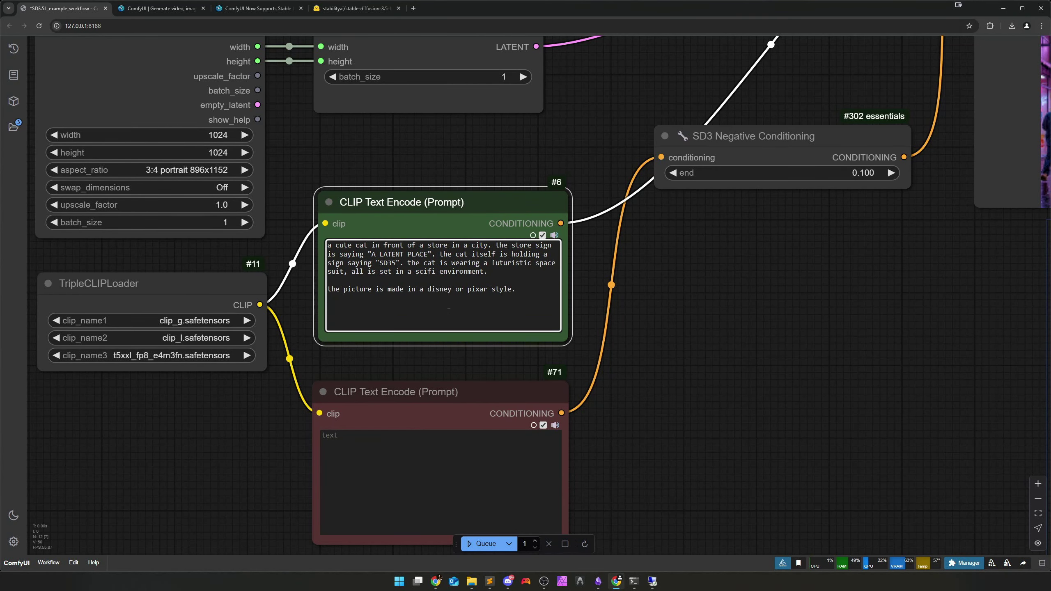
pyautogui.scroll(-6, 704, 332)
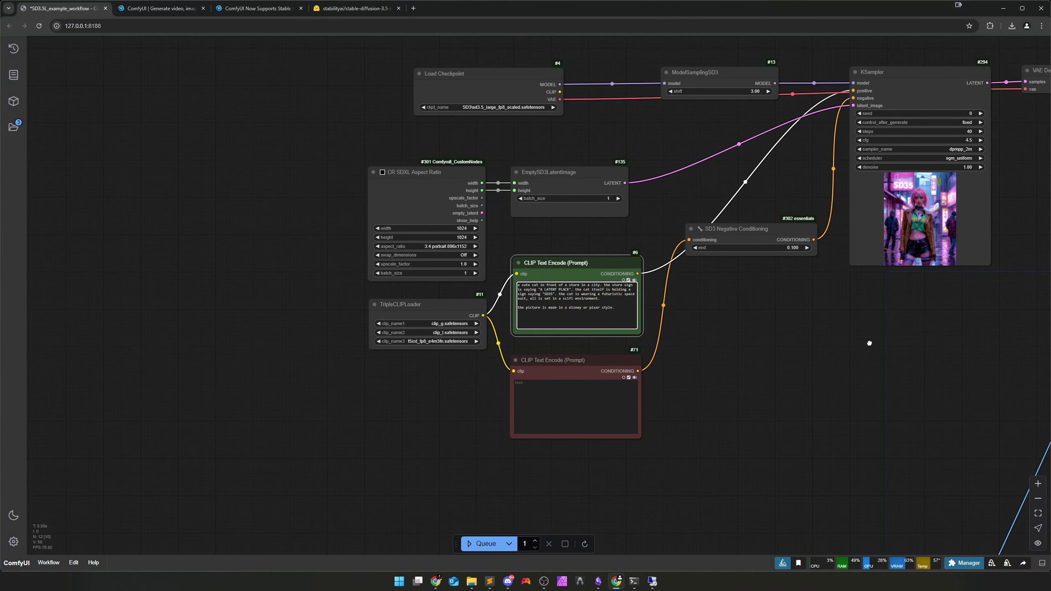
# Step: Queue the astronaut cat generation and zoom into Preview Image to inspect it
pyautogui.moveTo(865, 346); pyautogui.dragTo(550, 359)
pyautogui.hotkey('ctrl', 'Return')
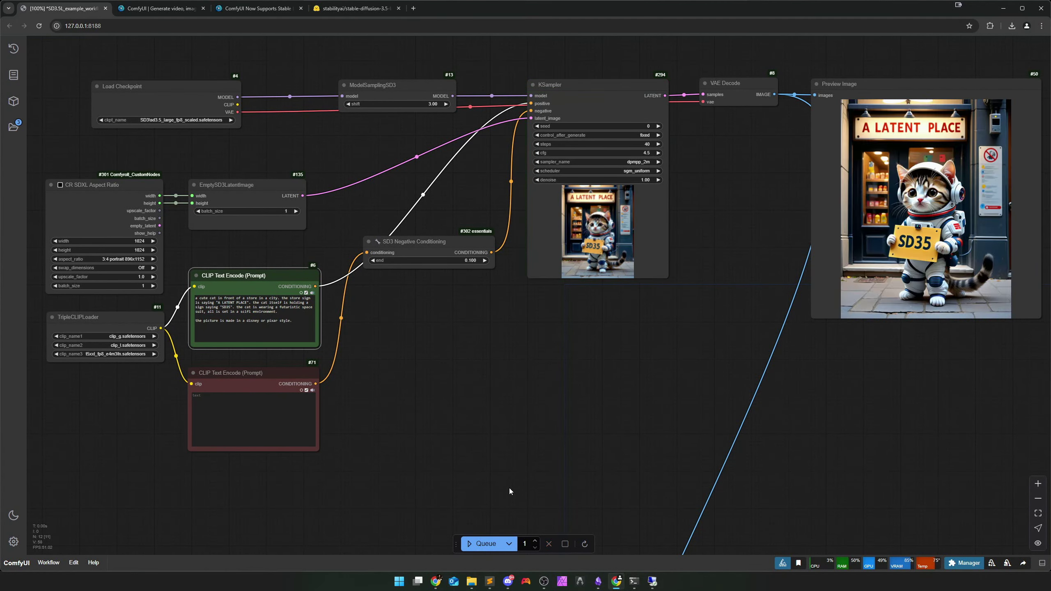
pyautogui.moveTo(591, 446); pyautogui.dragTo(281, 471)
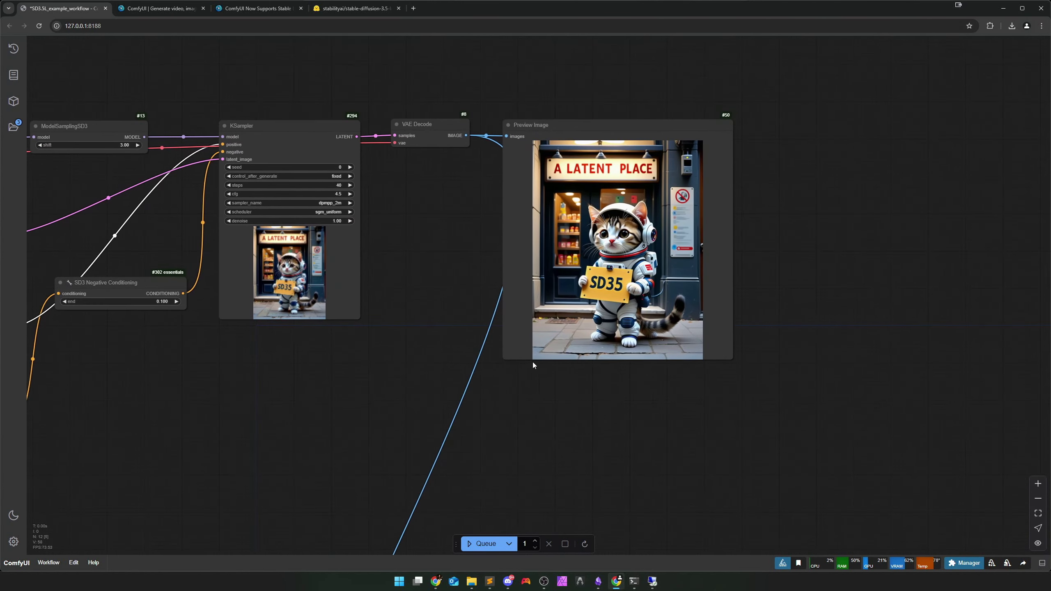
pyautogui.scroll(5, 596, 269)
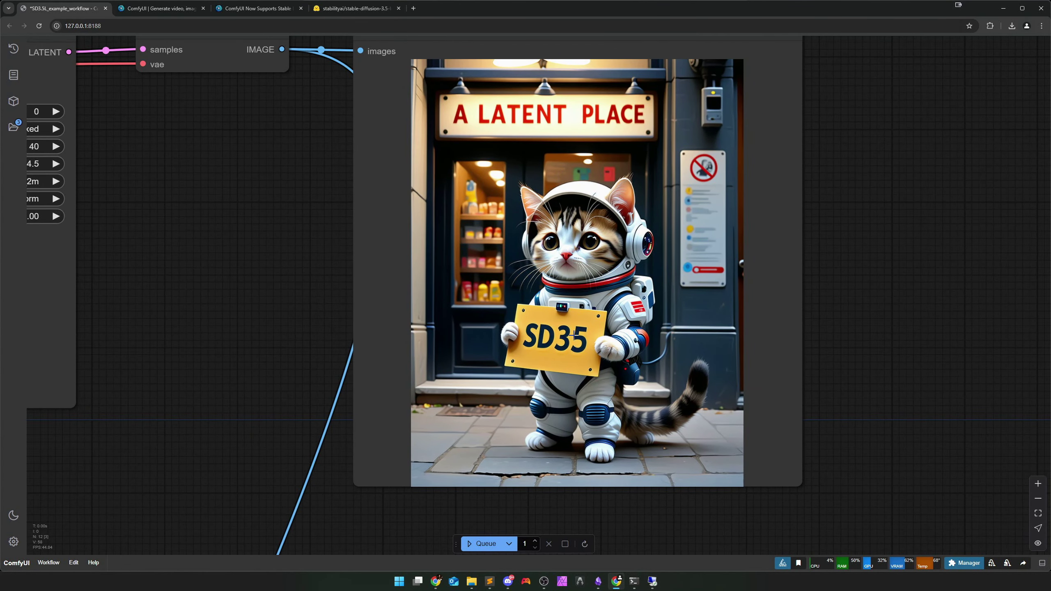
pyautogui.scroll(4, 563, 332)
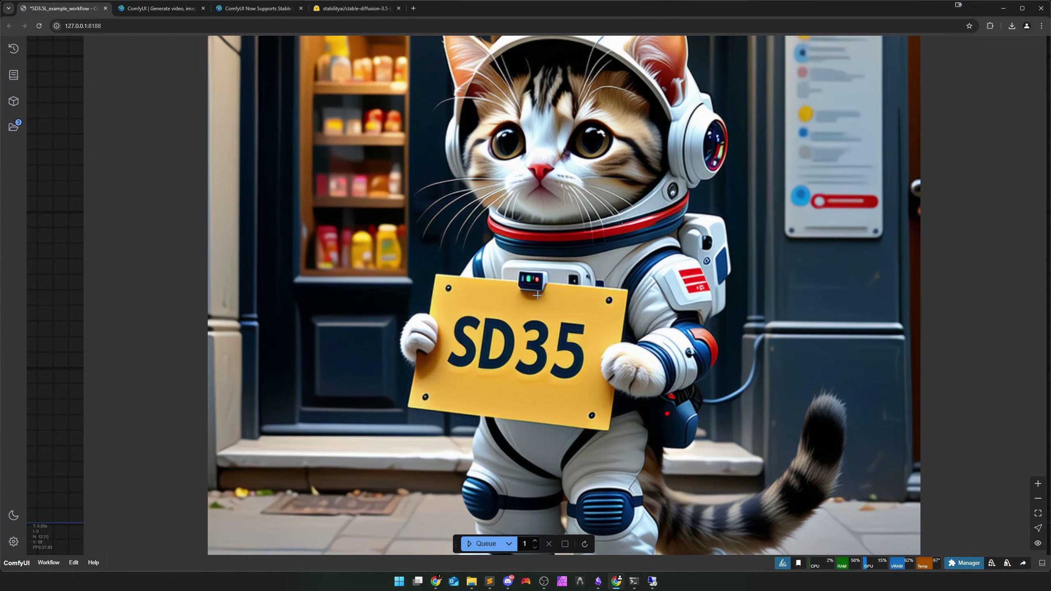
pyautogui.scroll(-4, 536, 289)
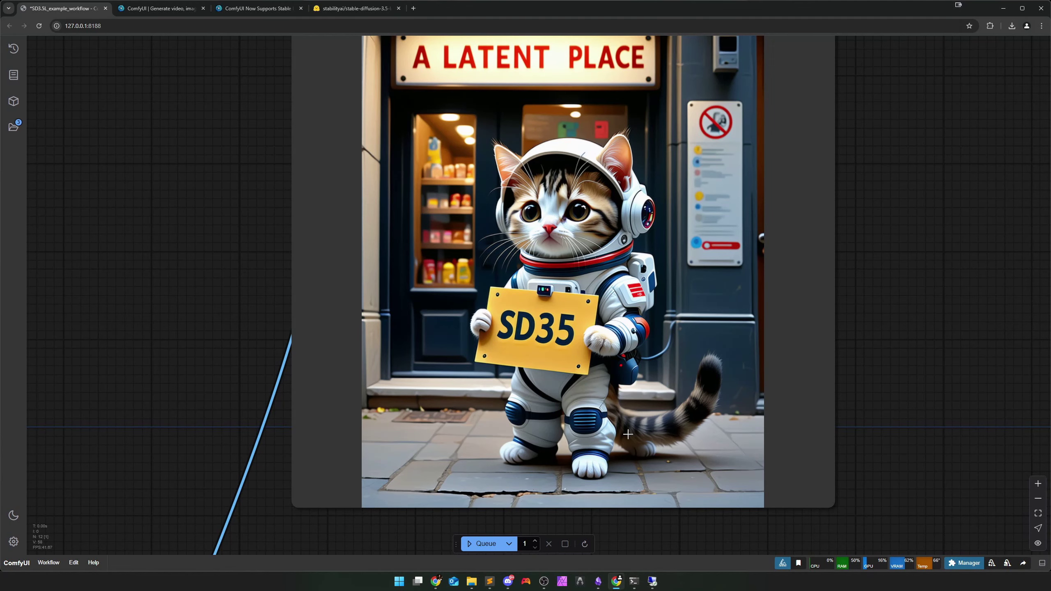
pyautogui.scroll(-3, 626, 431)
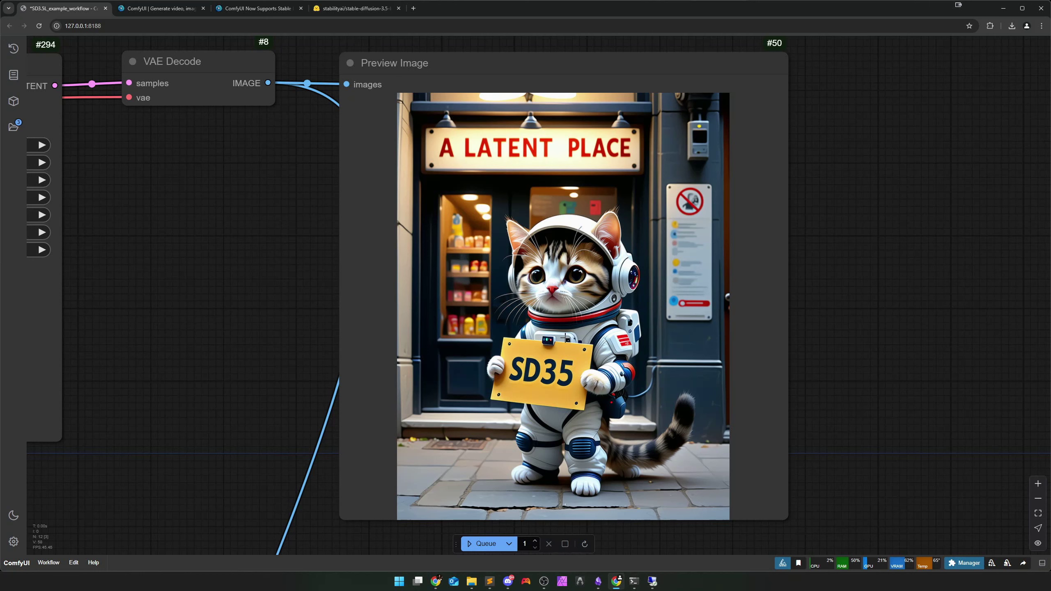
pyautogui.scroll(-5, 579, 327)
pyautogui.hscroll(-10, 387, 403)
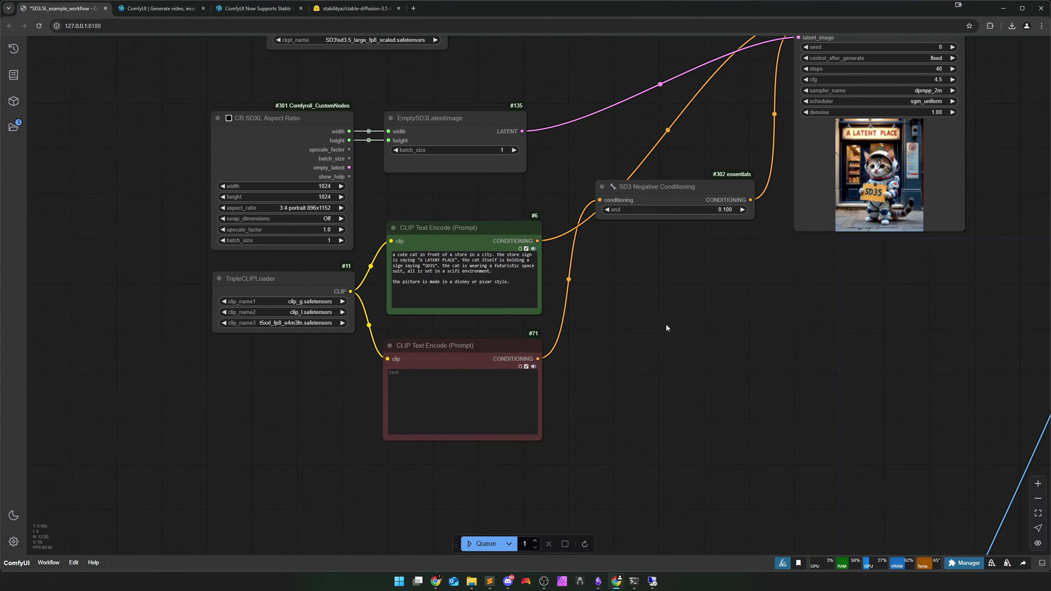
pyautogui.scroll(3, 662, 325)
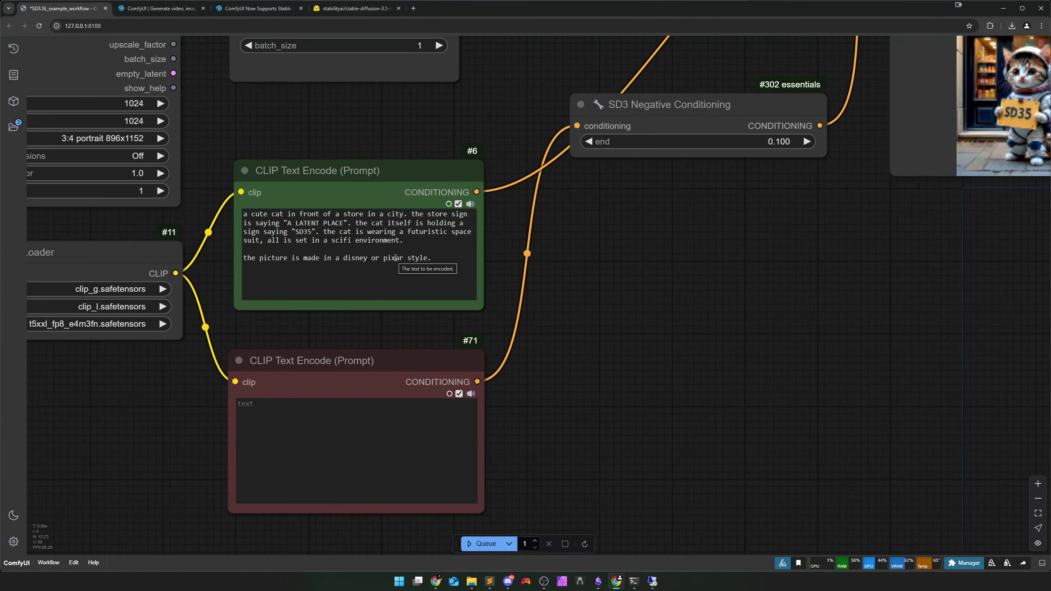
pyautogui.scroll(-4, 618, 303)
pyautogui.moveTo(656, 324); pyautogui.dragTo(509, 339)
pyautogui.scroll(-2, 510, 339)
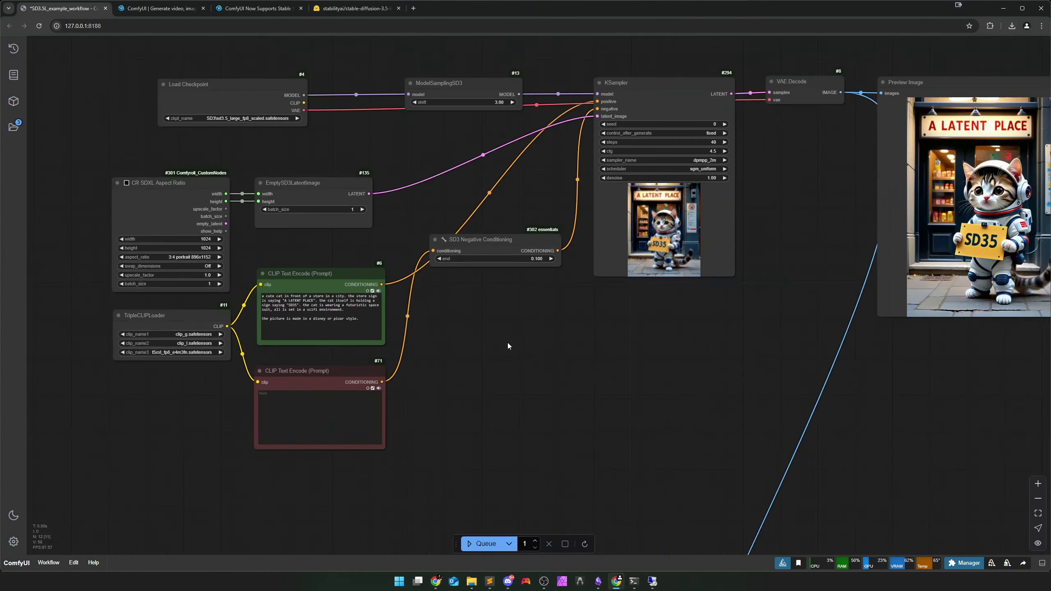
pyautogui.moveTo(674, 328); pyautogui.dragTo(587, 338)
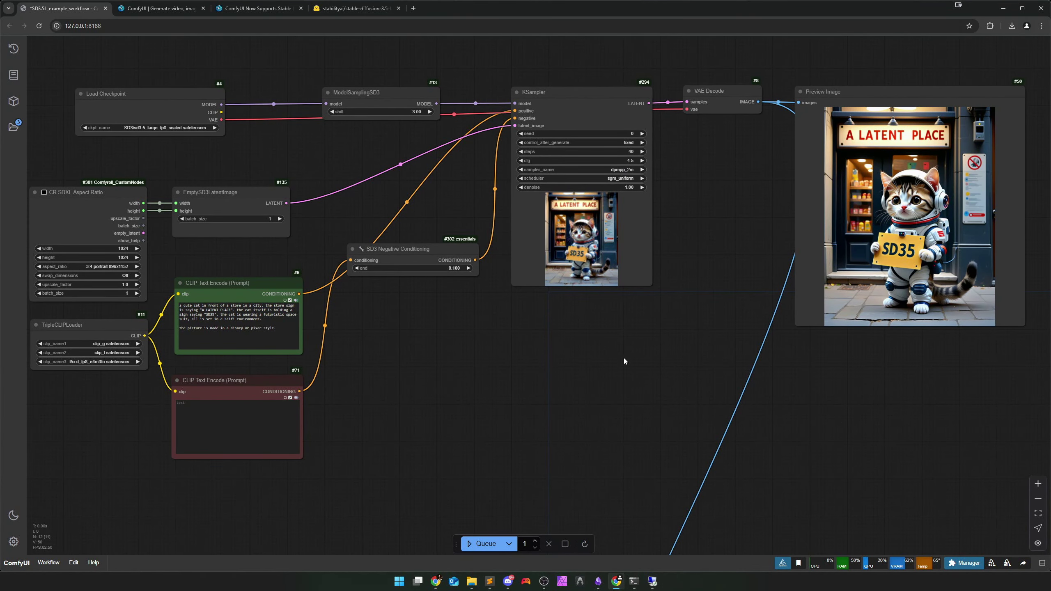
pyautogui.scroll(3, 563, 353)
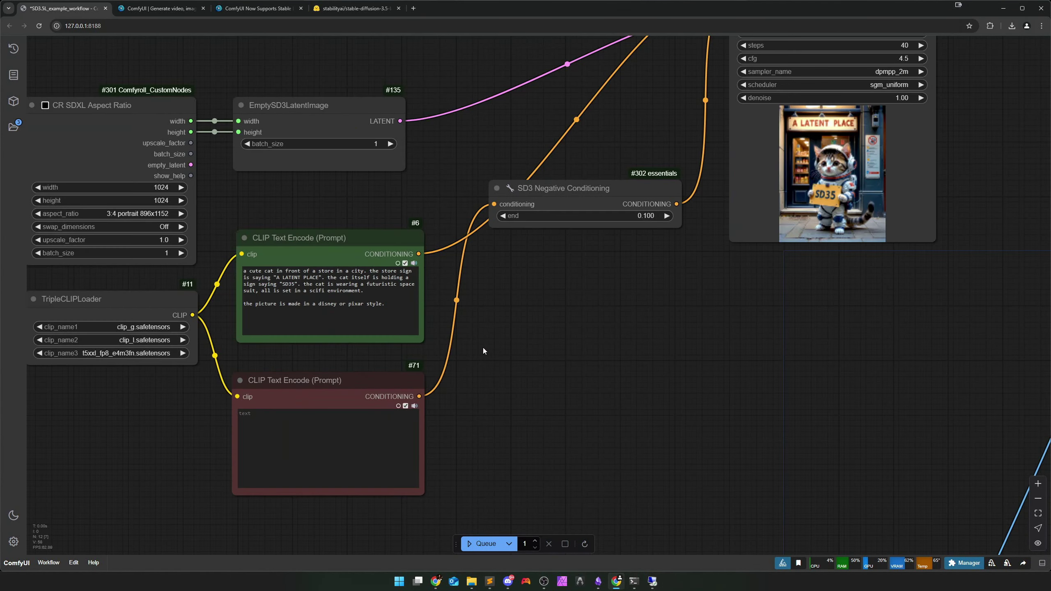
pyautogui.click(320, 302)
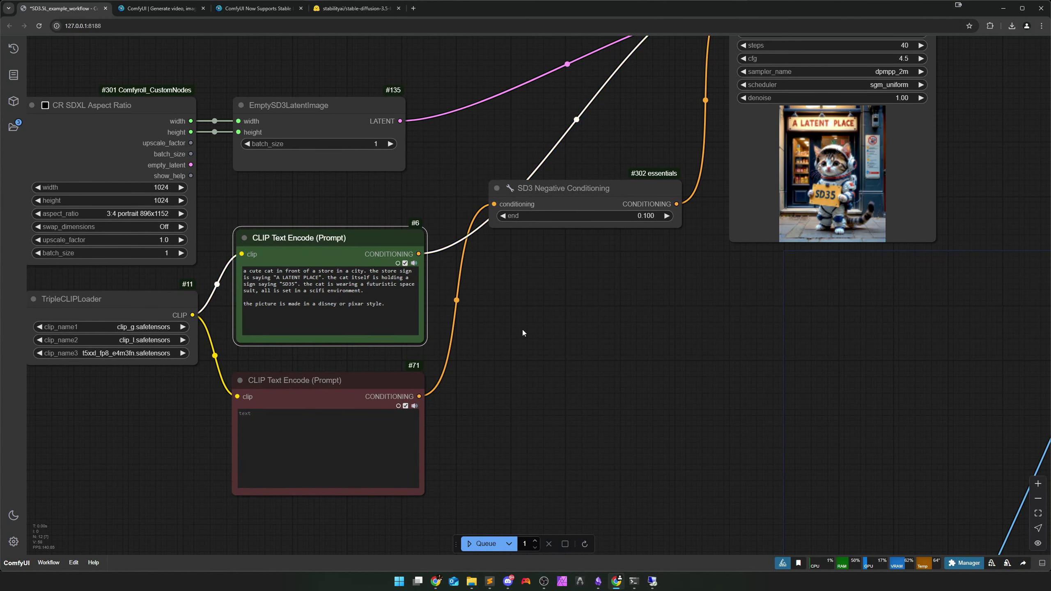
pyautogui.scroll(-3, 569, 348)
pyautogui.moveTo(747, 345); pyautogui.dragTo(593, 358)
pyautogui.scroll(-1, 593, 359)
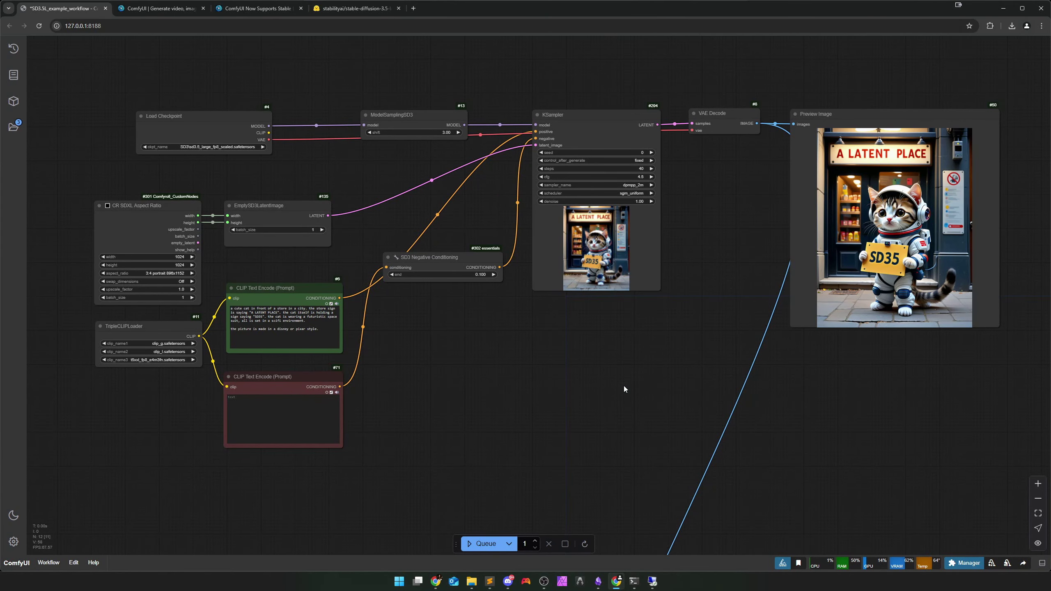
pyautogui.moveTo(666, 367); pyautogui.dragTo(644, 377)
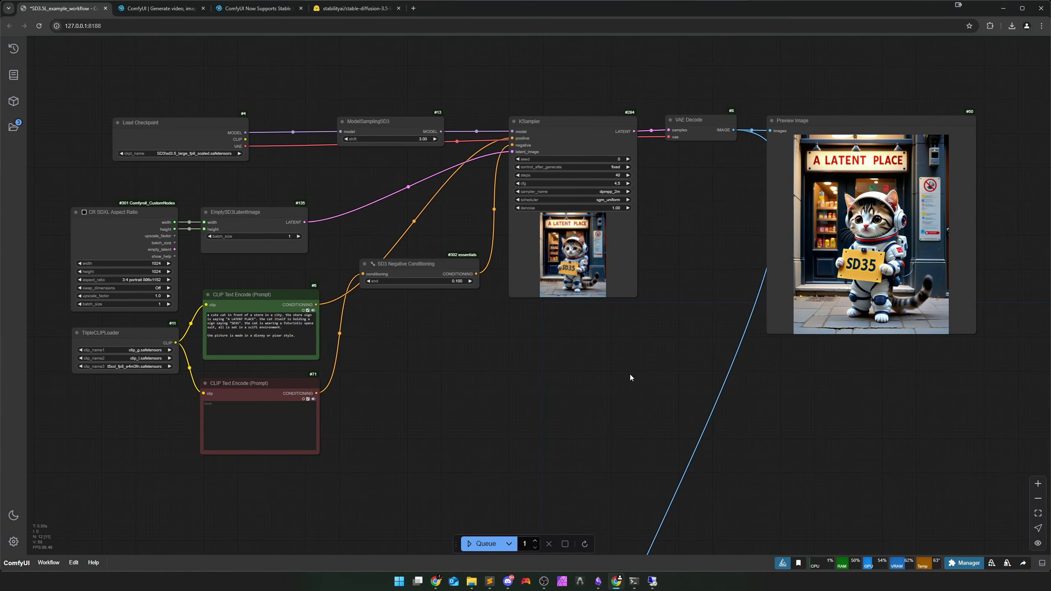
pyautogui.scroll(7, 630, 375)
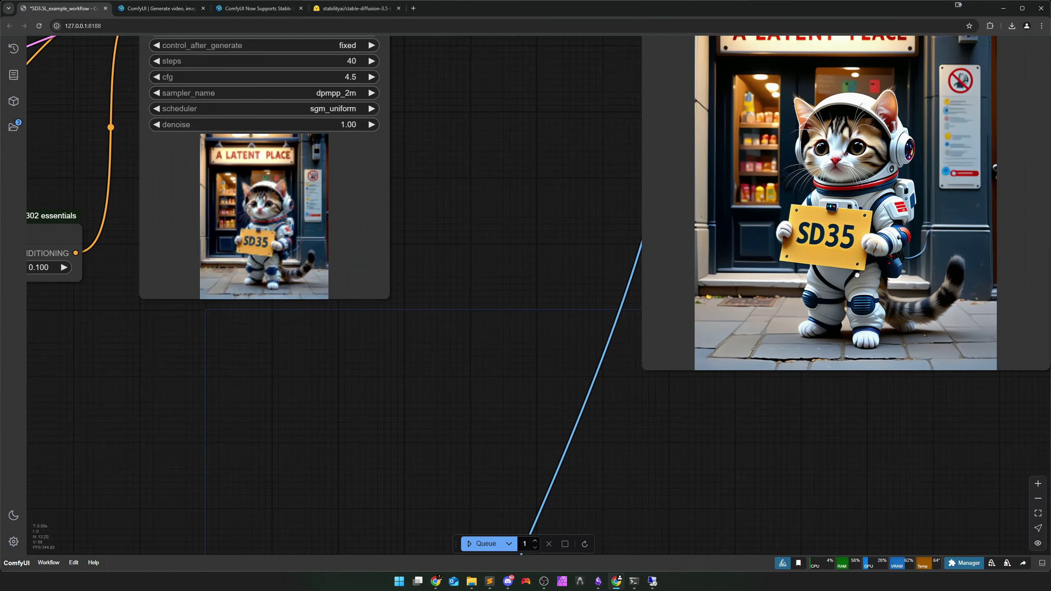
pyautogui.scroll(1, 705, 378)
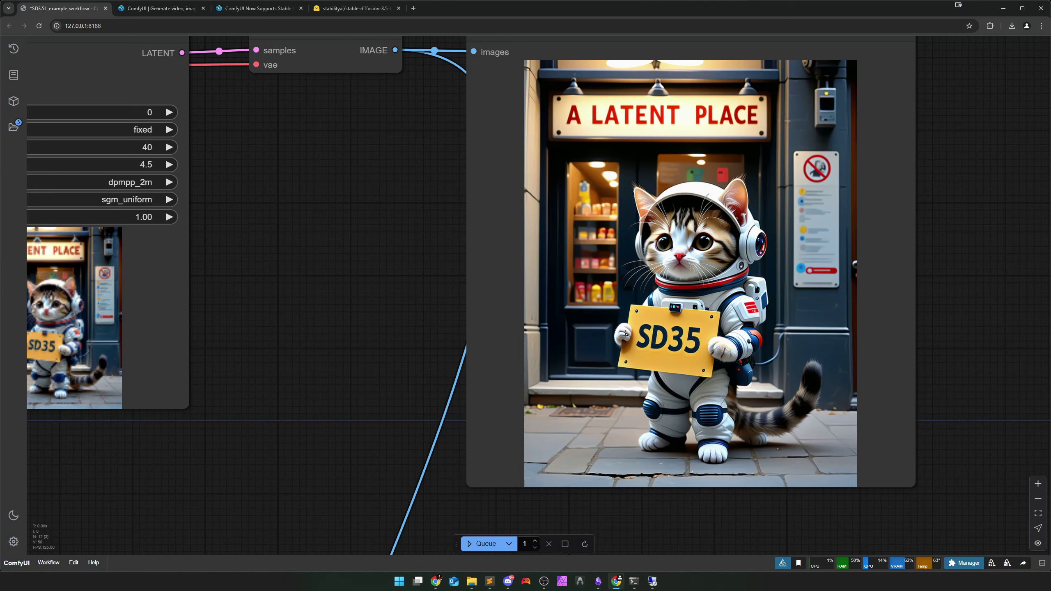
pyautogui.scroll(-6, 626, 334)
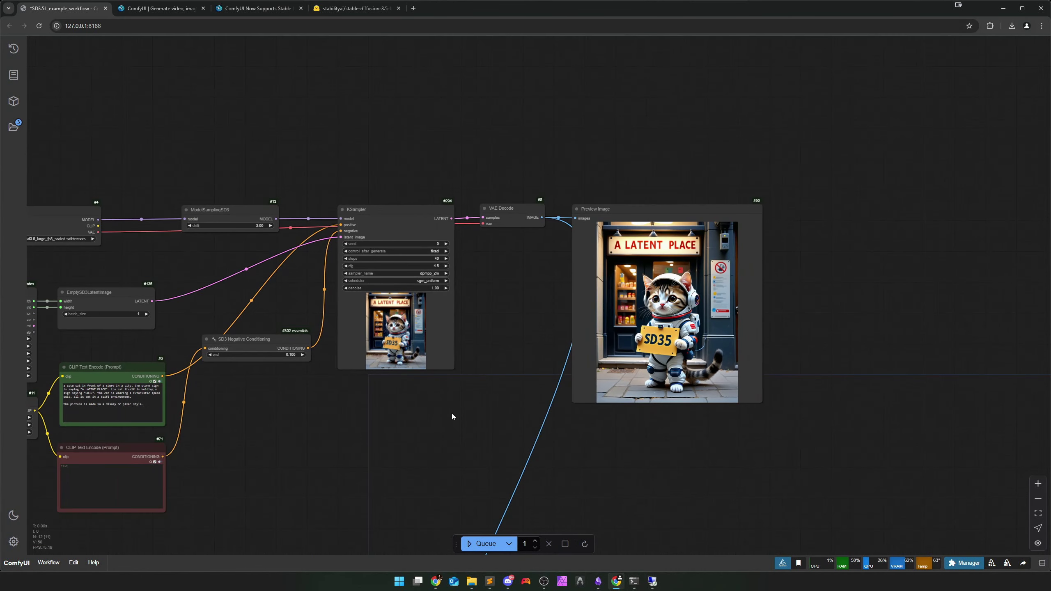
pyautogui.moveTo(604, 387); pyautogui.dragTo(621, 356)
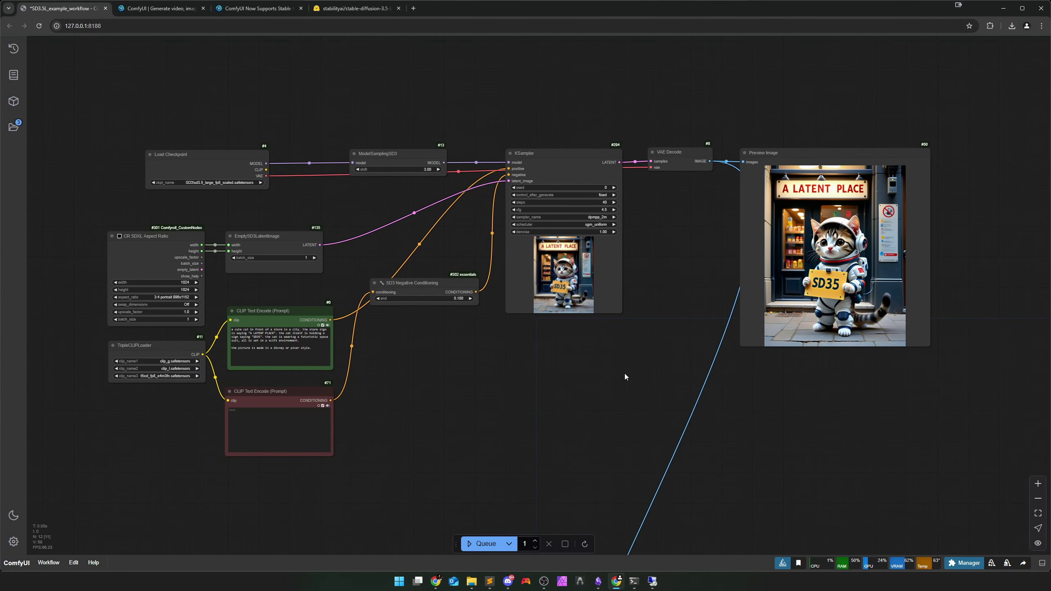
pyautogui.scroll(1, 609, 374)
pyautogui.moveTo(608, 374); pyautogui.dragTo(634, 371)
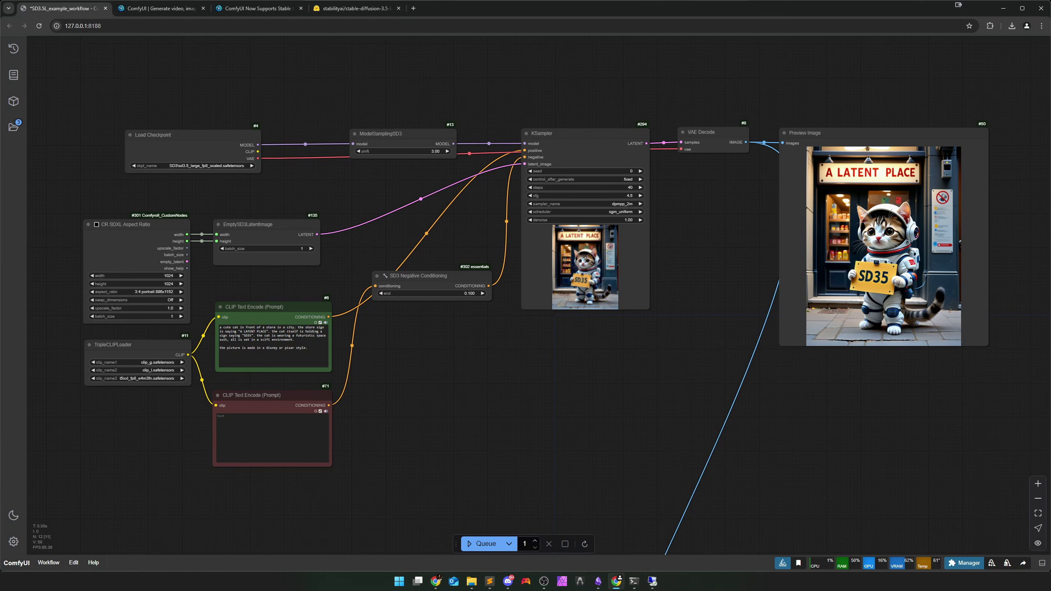
pyautogui.hotkey('alt', 'Tab')
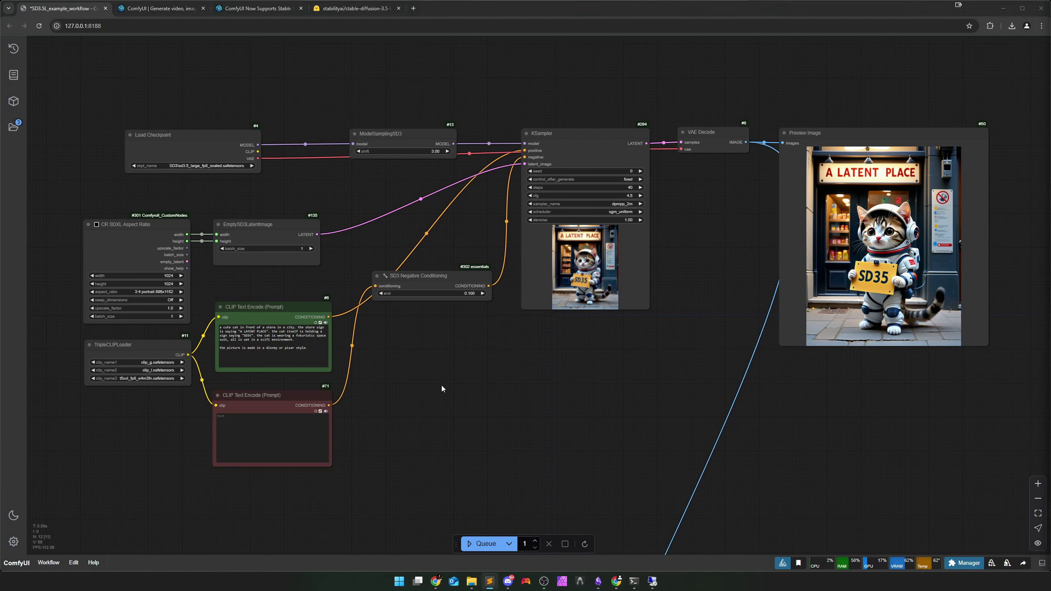
# Step: Replace the cat prompt with the watercolor hooded-assassin prompt above dripping 'Hunt' lettering
pyautogui.click(295, 347)
pyautogui.hotkey('ctrl', 'a')
pyautogui.hotkey('ctrl', 'v')
# Step: Move the positive prompt node up and enlarge it to fit the new text
pyautogui.moveTo(408, 399); pyautogui.dragTo(612, 373)
pyautogui.scroll(5, 480, 352)
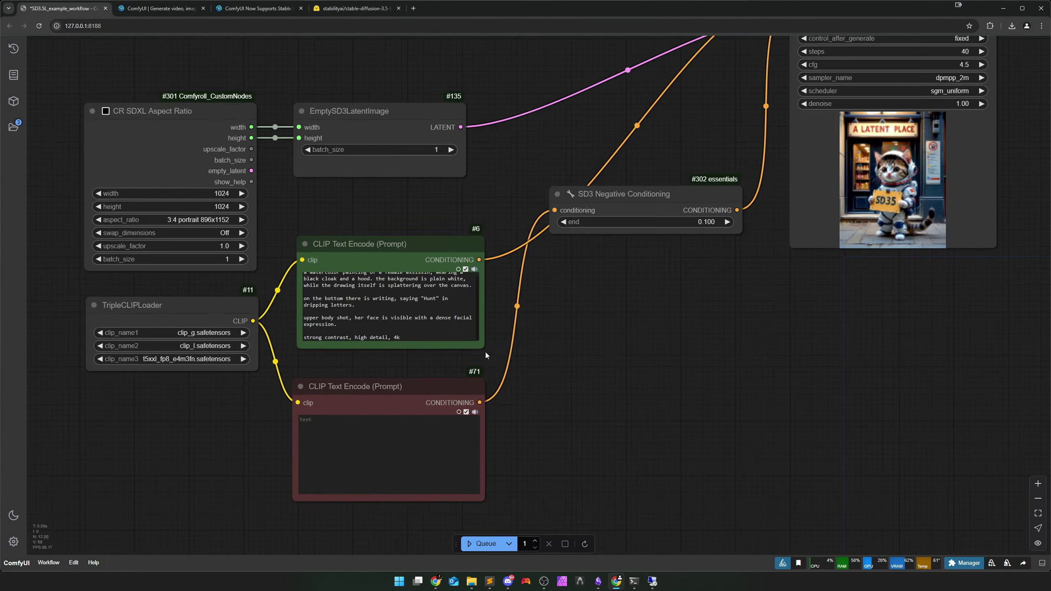
pyautogui.moveTo(411, 214); pyautogui.dragTo(412, 163)
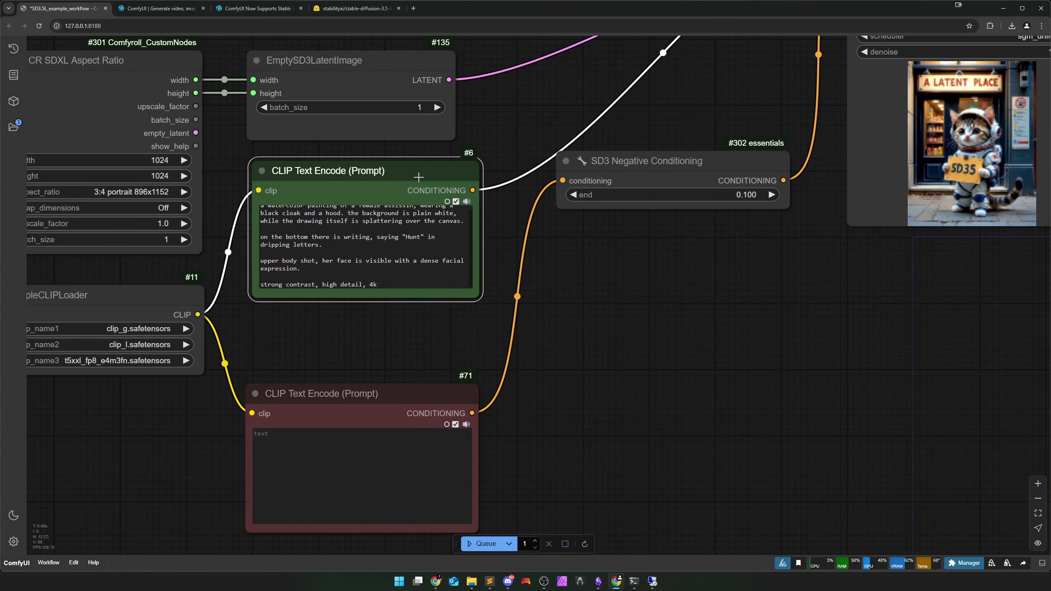
pyautogui.moveTo(479, 297); pyautogui.dragTo(484, 344)
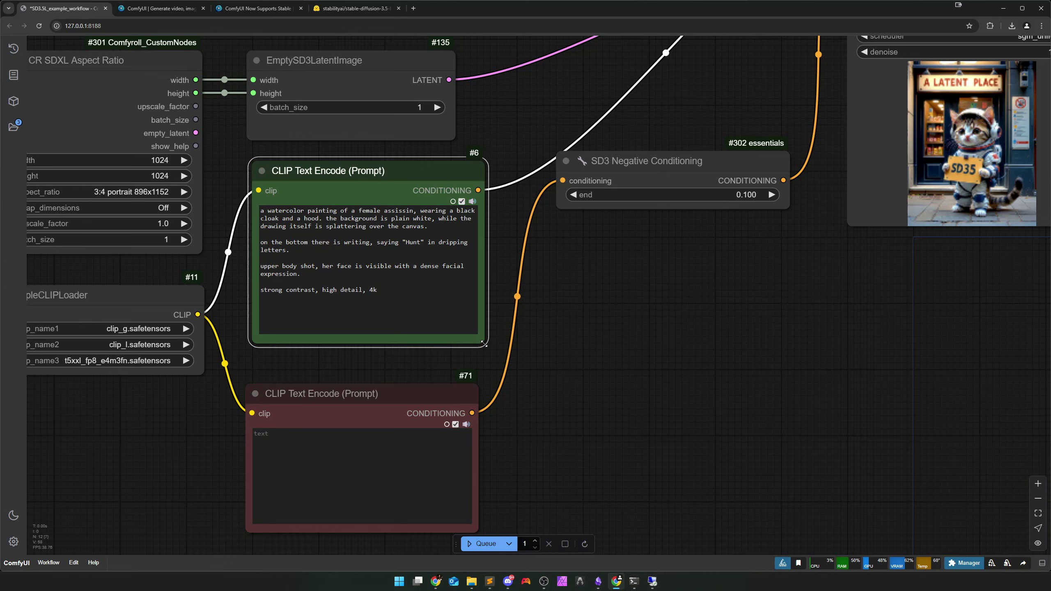
pyautogui.click(504, 234)
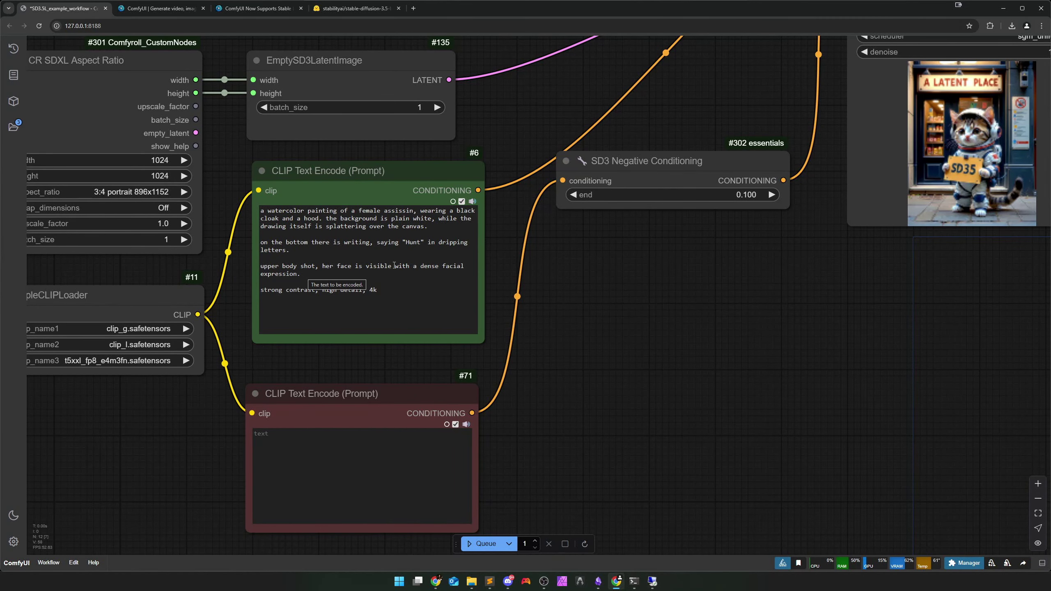
pyautogui.moveTo(614, 306); pyautogui.dragTo(609, 319)
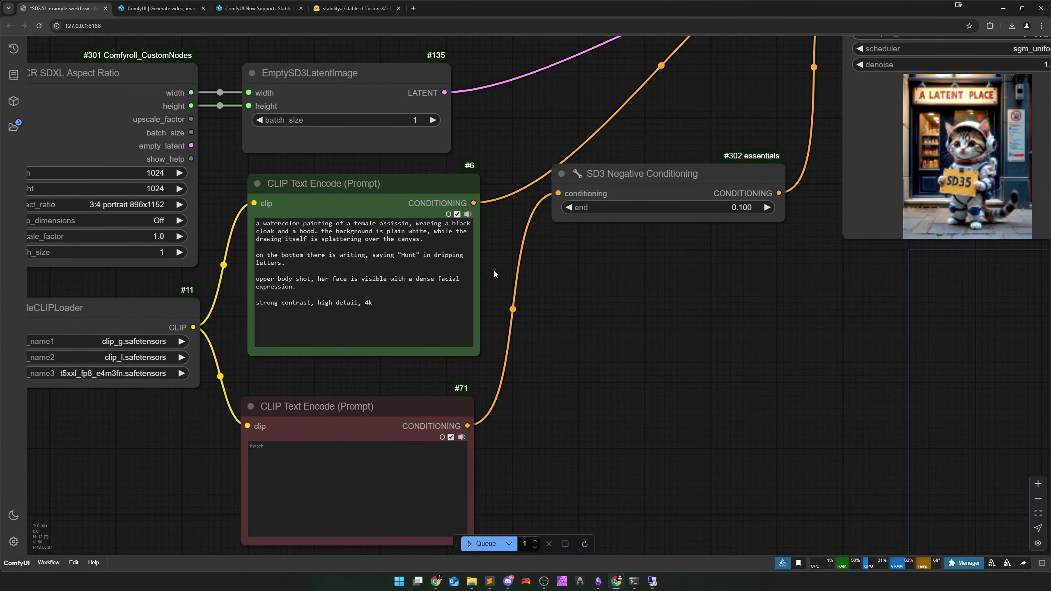
pyautogui.moveTo(414, 190); pyautogui.dragTo(410, 195)
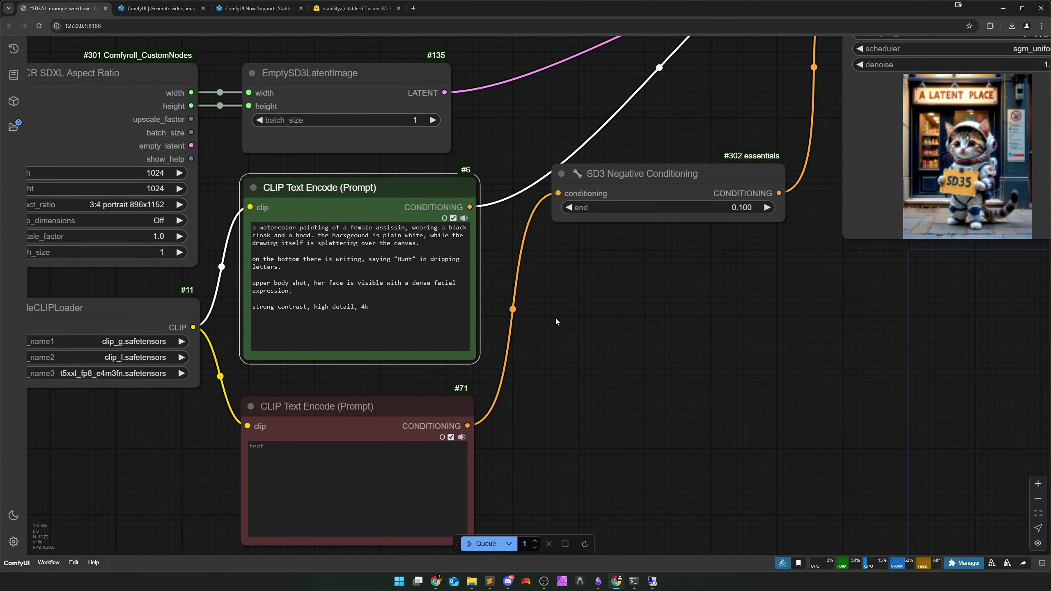
pyautogui.scroll(-5, 683, 332)
pyautogui.moveTo(795, 342); pyautogui.dragTo(542, 351)
pyautogui.scroll(-3, 542, 356)
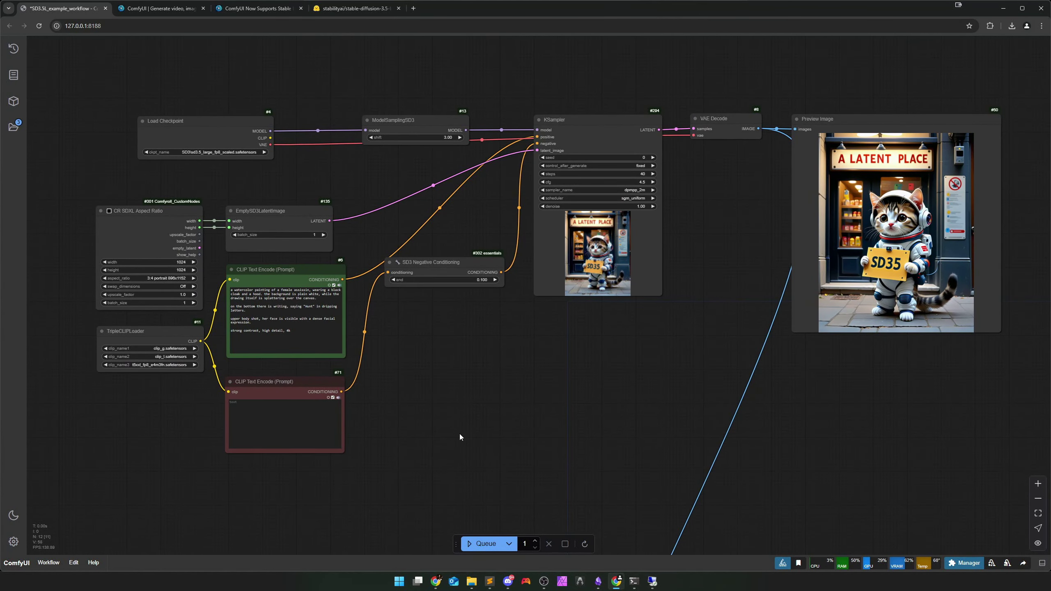
pyautogui.moveTo(283, 279); pyautogui.dragTo(278, 280)
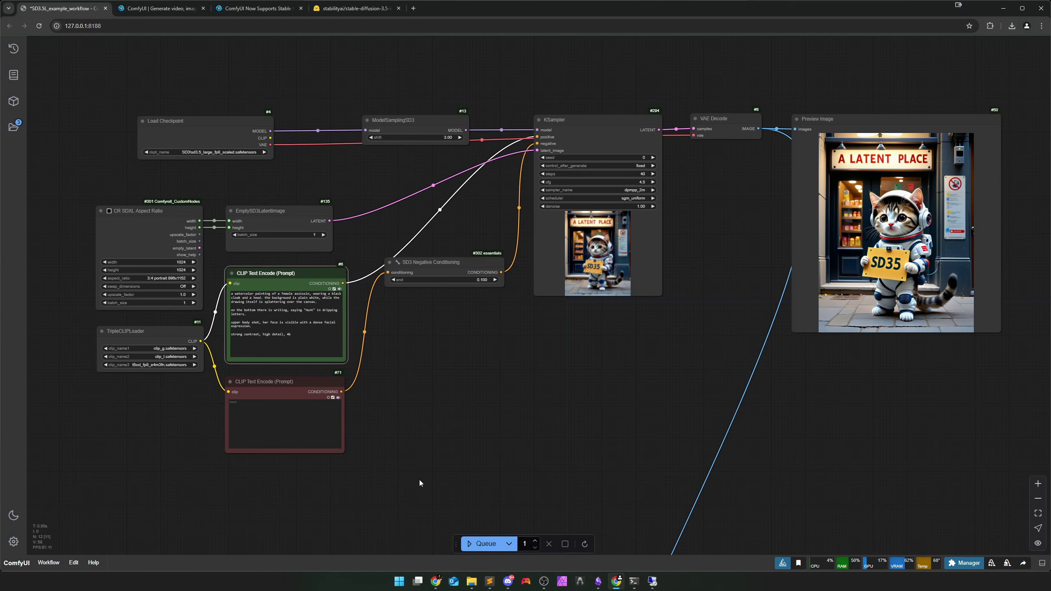
# Step: Queue the workflow and inspect the watercolor hooded woman above dripping 'Hunt' in Preview Image
pyautogui.click(481, 545)
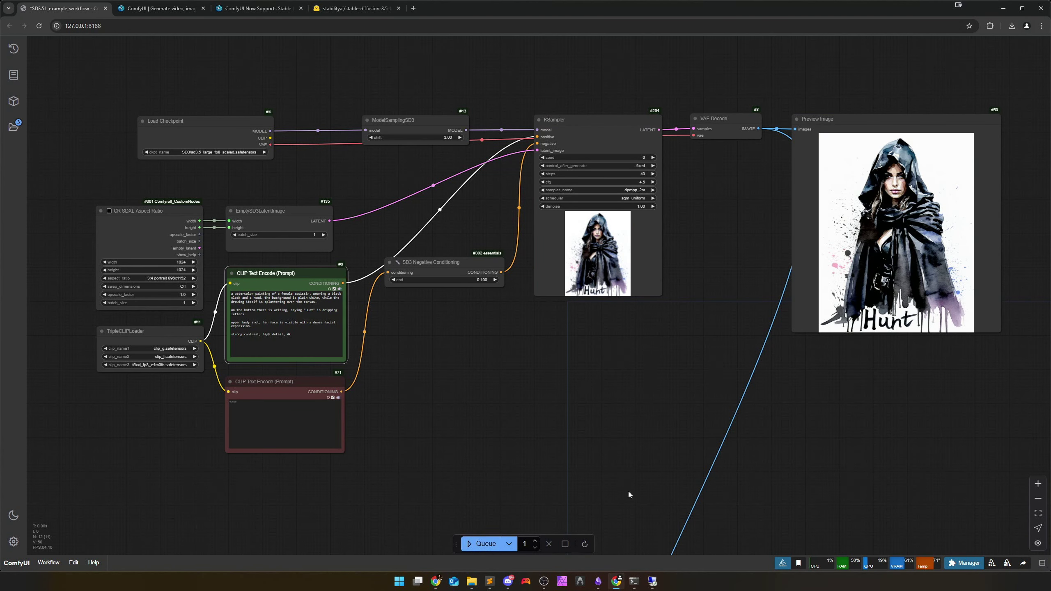
pyautogui.scroll(7, 639, 489)
pyautogui.moveTo(687, 212); pyautogui.dragTo(561, 275)
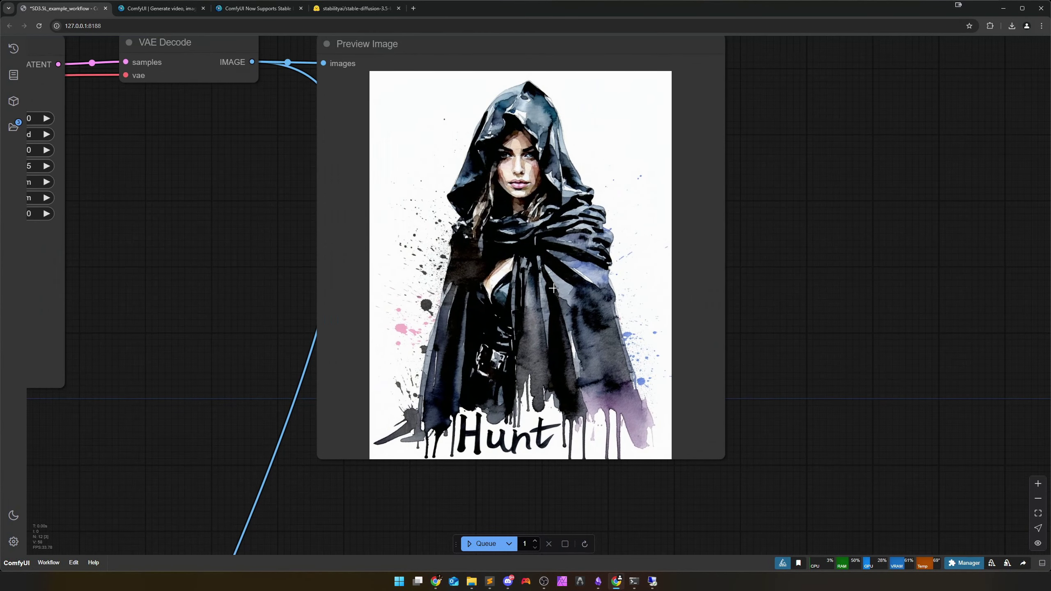
pyautogui.scroll(1, 561, 275)
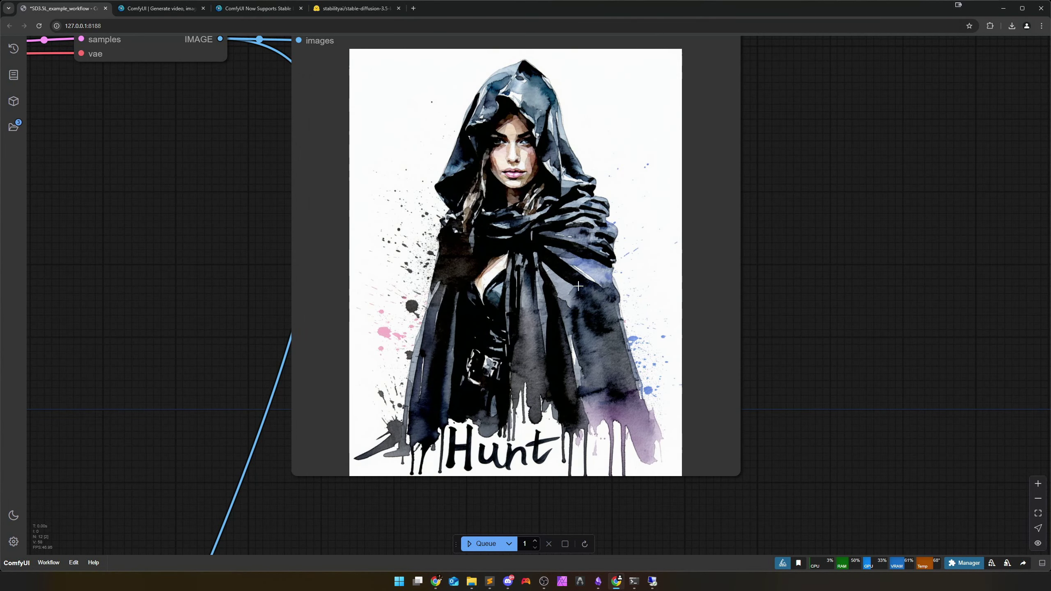
pyautogui.moveTo(546, 321); pyautogui.dragTo(539, 354)
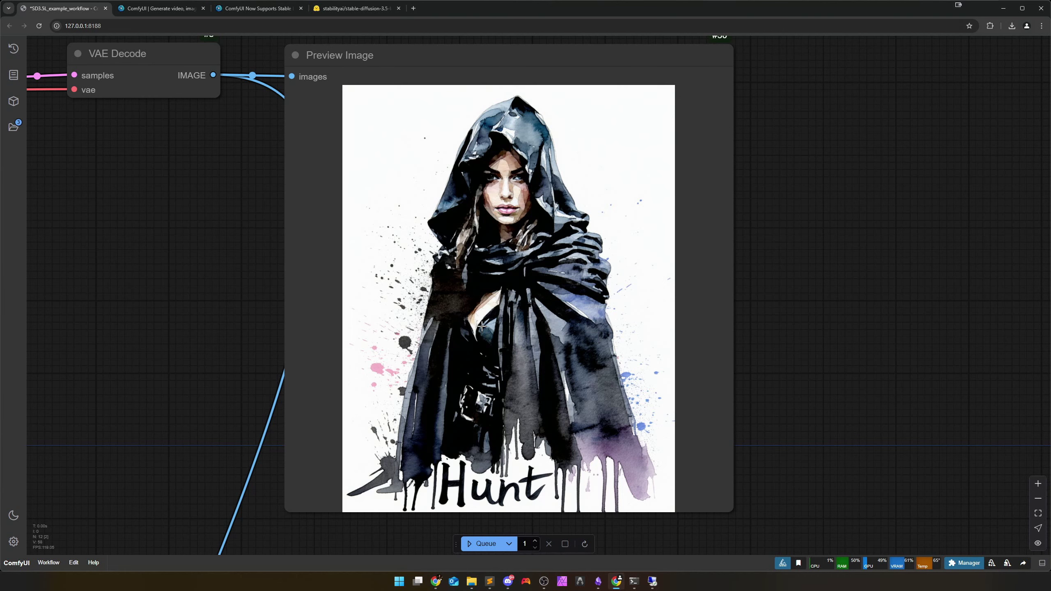
pyautogui.scroll(-10, 482, 326)
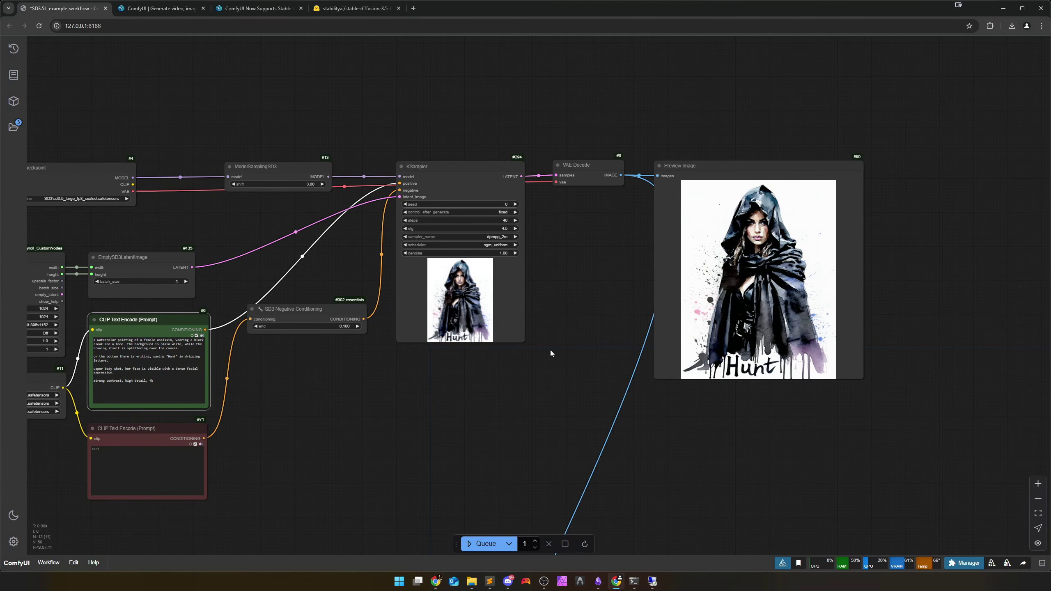
pyautogui.hscroll(-5, 541, 361)
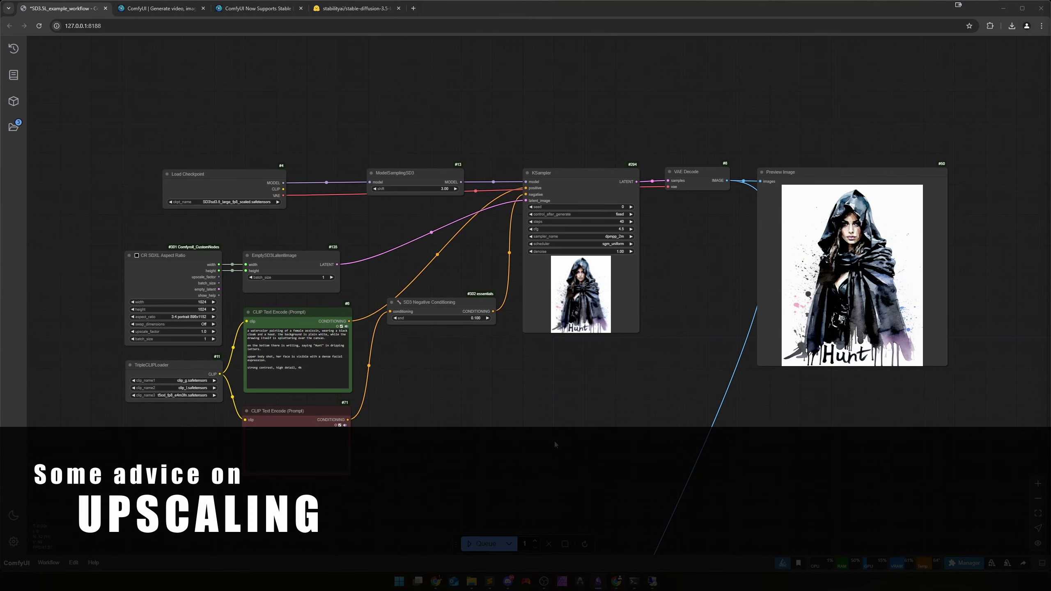
# Step: Duplicate the KSampler and VAE Decode nodes with their input links for a second pass
pyautogui.hscroll(6, 577, 391)
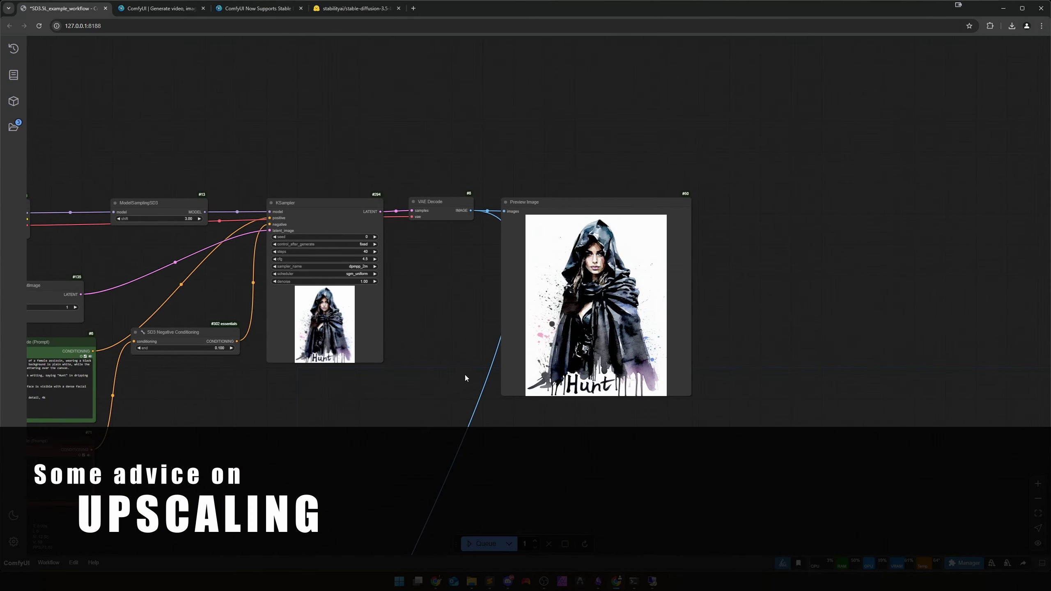
pyautogui.moveTo(578, 333); pyautogui.dragTo(485, 364)
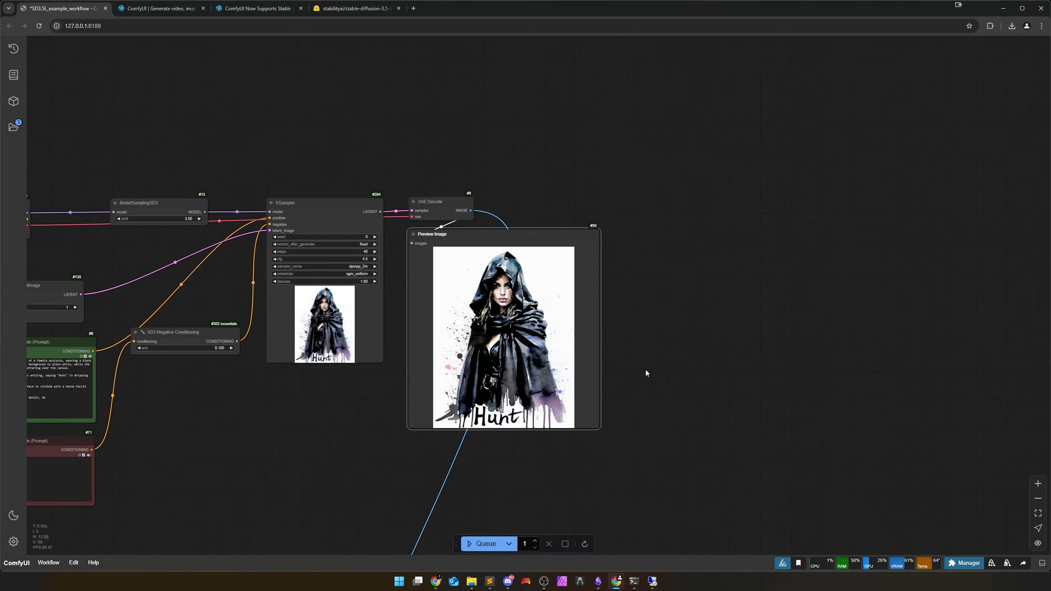
pyautogui.hscroll(3, 647, 370)
pyautogui.hscroll(-4, 606, 326)
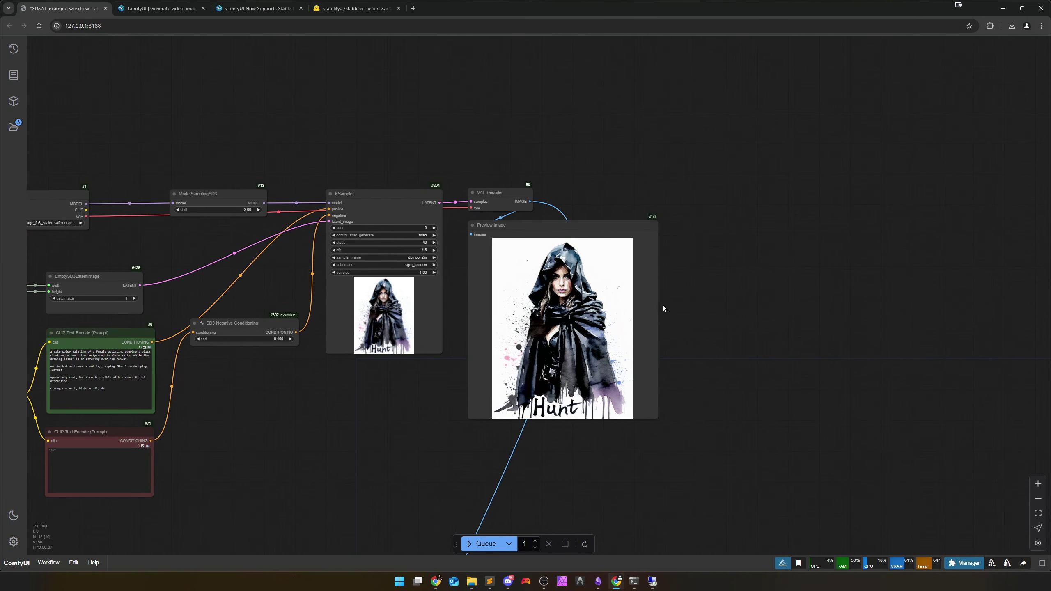
pyautogui.moveTo(652, 310); pyautogui.dragTo(786, 324)
pyautogui.moveTo(379, 145); pyautogui.dragTo(842, 155)
pyautogui.hotkey('ctrl', 'c')
pyautogui.hotkey('ctrl', 'shift', 'v')
# Step: Add a Scale Image to Side node fed by the first decoded image
pyautogui.moveTo(758, 251); pyautogui.dragTo(620, 237)
pyautogui.moveTo(647, 282); pyautogui.dragTo(609, 312)
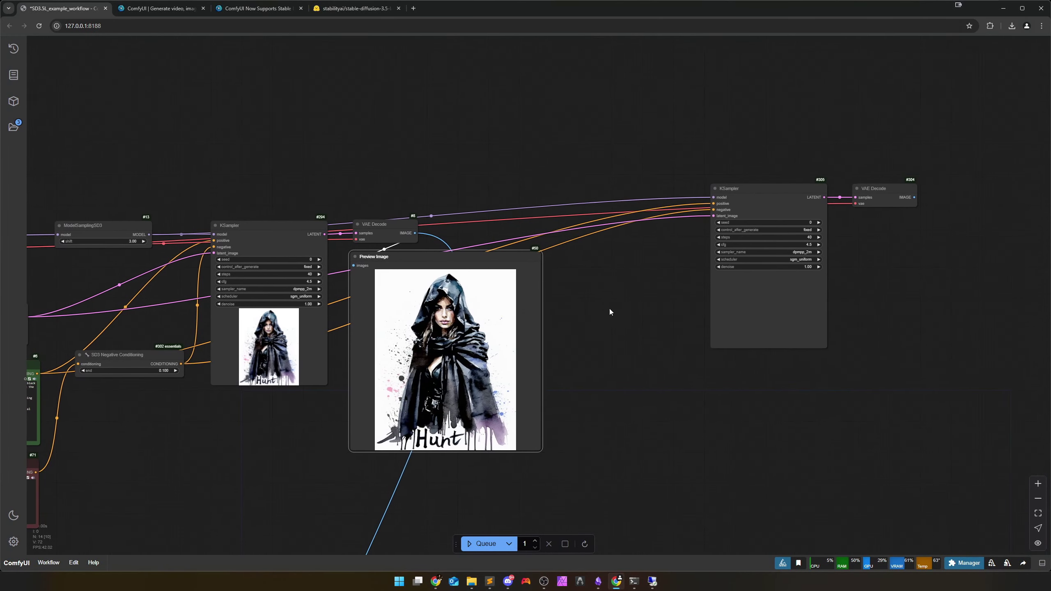
pyautogui.doubleClick(603, 303)
pyautogui.write('> s')
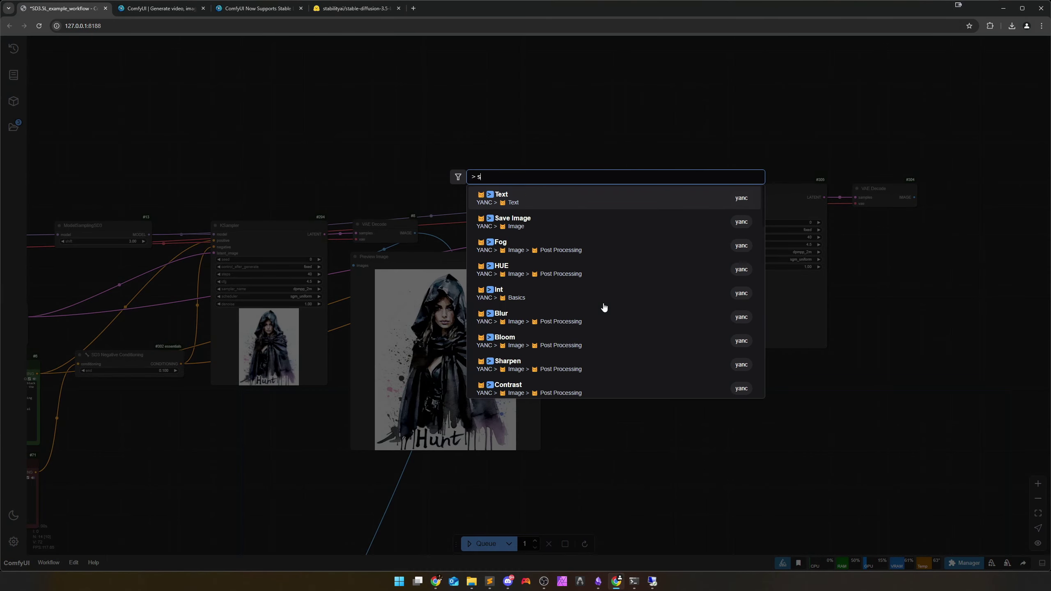
pyautogui.write('cale')
pyautogui.click(554, 198)
pyautogui.scroll(3, 642, 306)
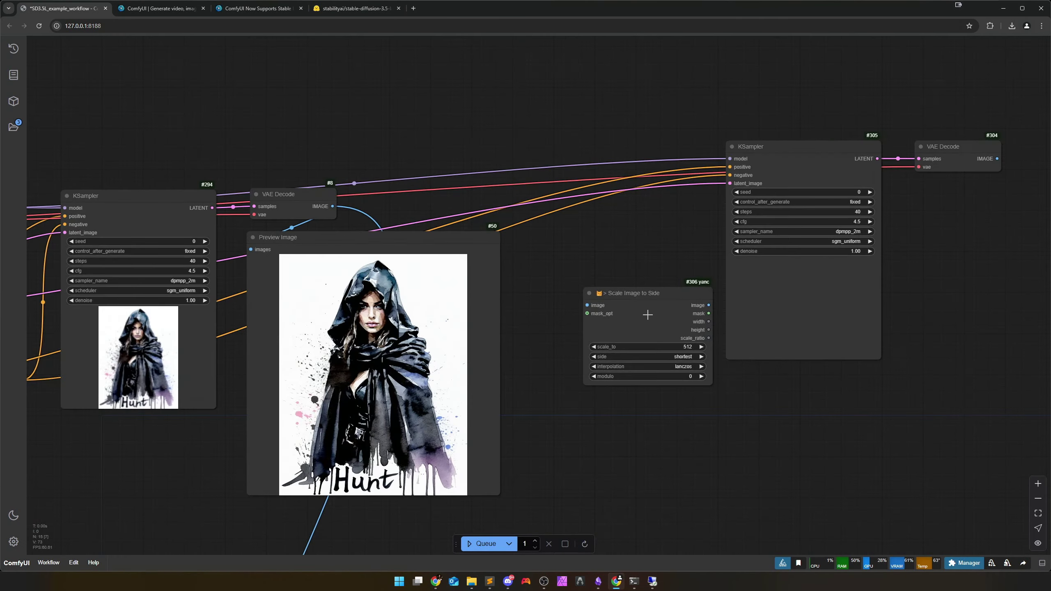
pyautogui.moveTo(643, 306); pyautogui.dragTo(519, 129)
pyautogui.moveTo(332, 206); pyautogui.dragTo(464, 128)
pyautogui.moveTo(586, 127); pyautogui.dragTo(730, 175)
pyautogui.moveTo(517, 115); pyautogui.dragTo(447, 116)
# Step: Add VAE Encode taking the scaled image and checkpoint VAE, feeding the second KSampler's latent_image
pyautogui.doubleClick(649, 270)
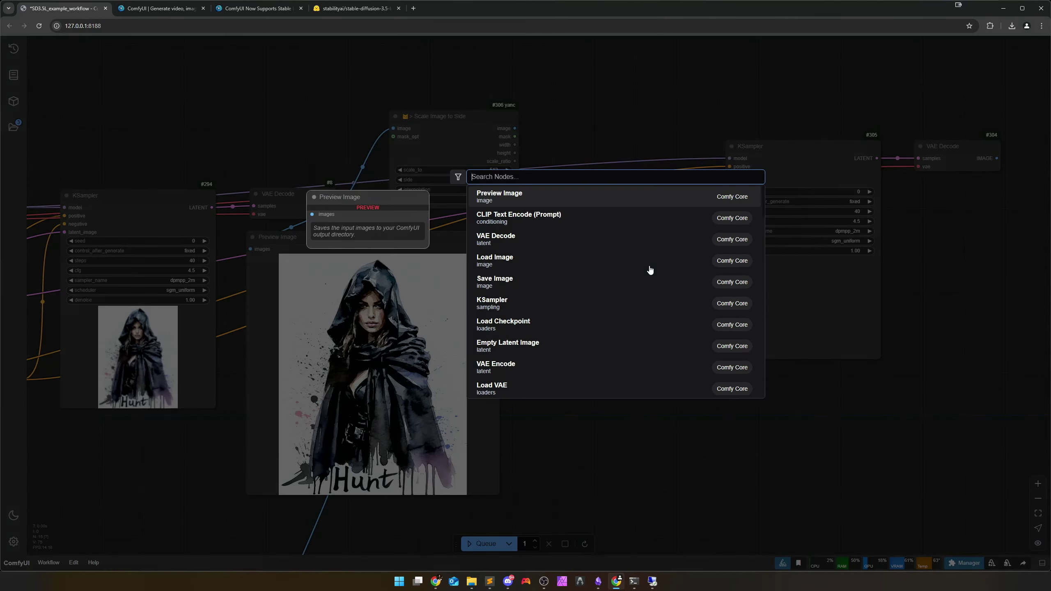
pyautogui.write('vae enc')
pyautogui.click(561, 197)
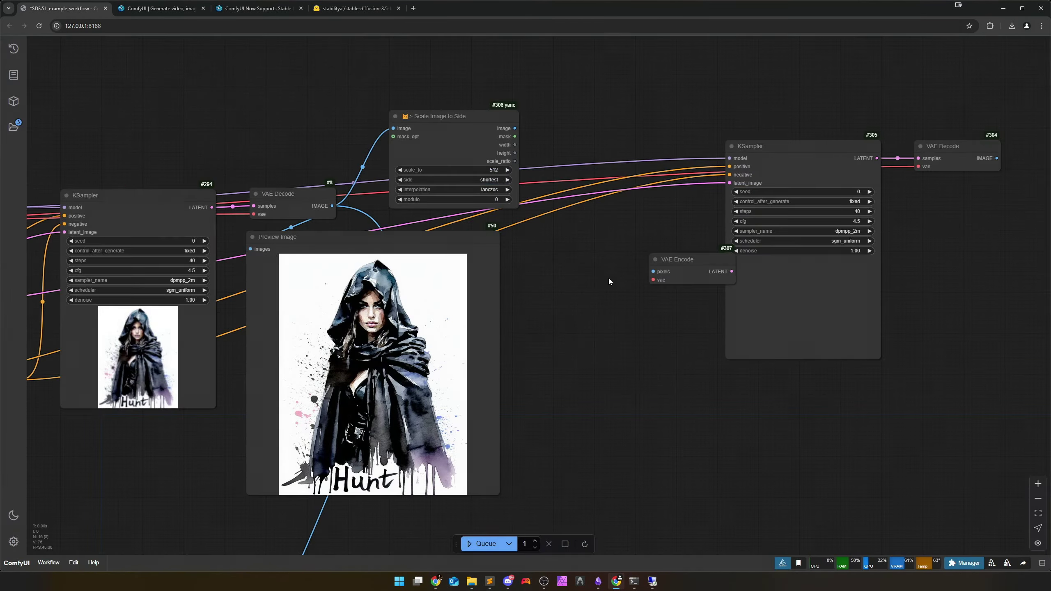
pyautogui.moveTo(681, 260); pyautogui.dragTo(596, 131)
pyautogui.moveTo(515, 128); pyautogui.dragTo(603, 138)
pyautogui.scroll(-5, 520, 313)
pyautogui.moveTo(242, 432); pyautogui.dragTo(465, 429)
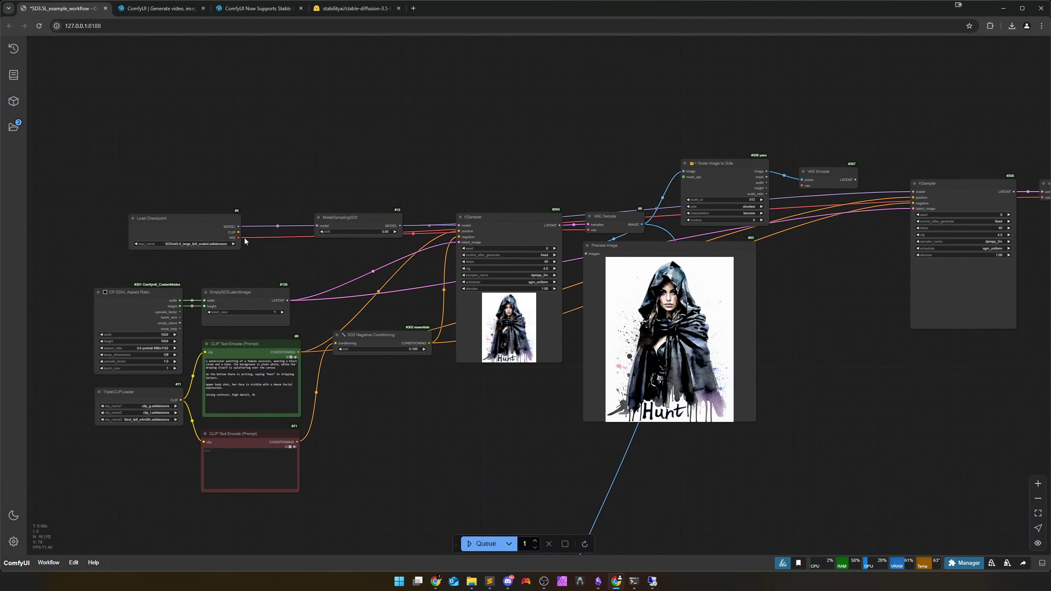
pyautogui.moveTo(240, 238); pyautogui.dragTo(802, 185)
pyautogui.moveTo(824, 290); pyautogui.dragTo(519, 299)
pyautogui.scroll(3, 519, 299)
pyautogui.scroll(2, 519, 299)
pyautogui.moveTo(455, 125); pyautogui.dragTo(470, 180)
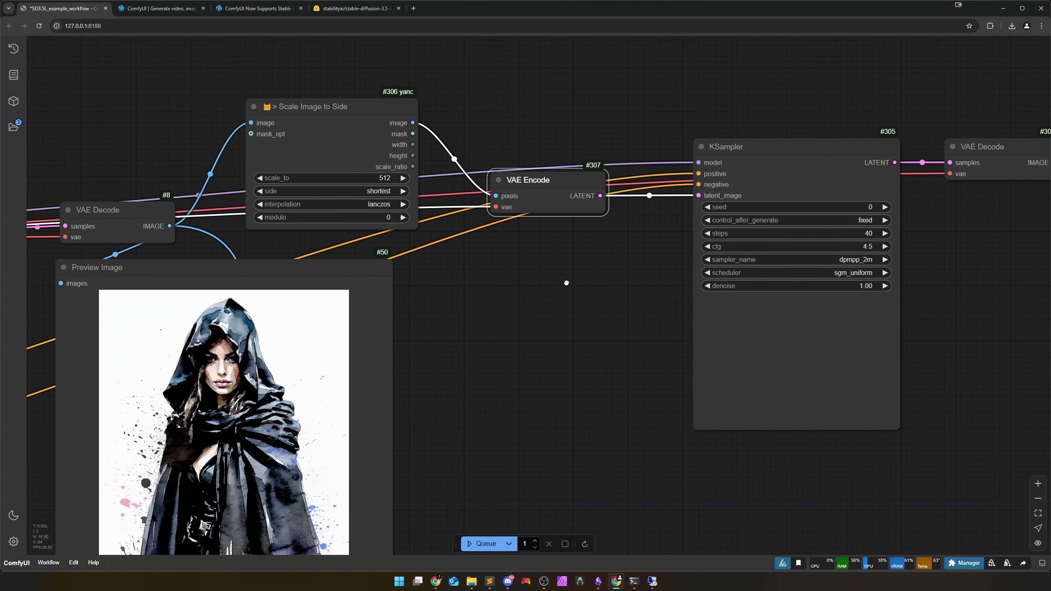
# Step: Set Scale Image to Side to 1440 by height and the second KSampler's denoise to 0.35
pyautogui.moveTo(257, 173); pyautogui.dragTo(439, 183)
pyautogui.click(432, 175)
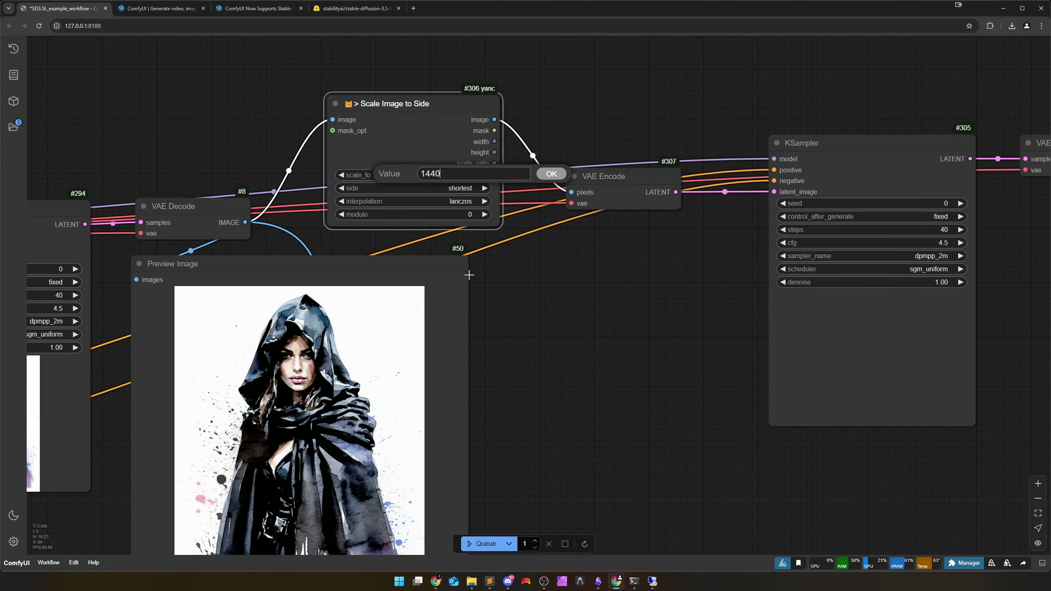
pyautogui.press('Return')
pyautogui.click(459, 188)
pyautogui.click(460, 221)
pyautogui.scroll(-2, 567, 324)
pyautogui.scroll(1, 657, 353)
pyautogui.moveTo(527, 329); pyautogui.dragTo(363, 316)
pyautogui.click(622, 267)
pyautogui.press('Return')
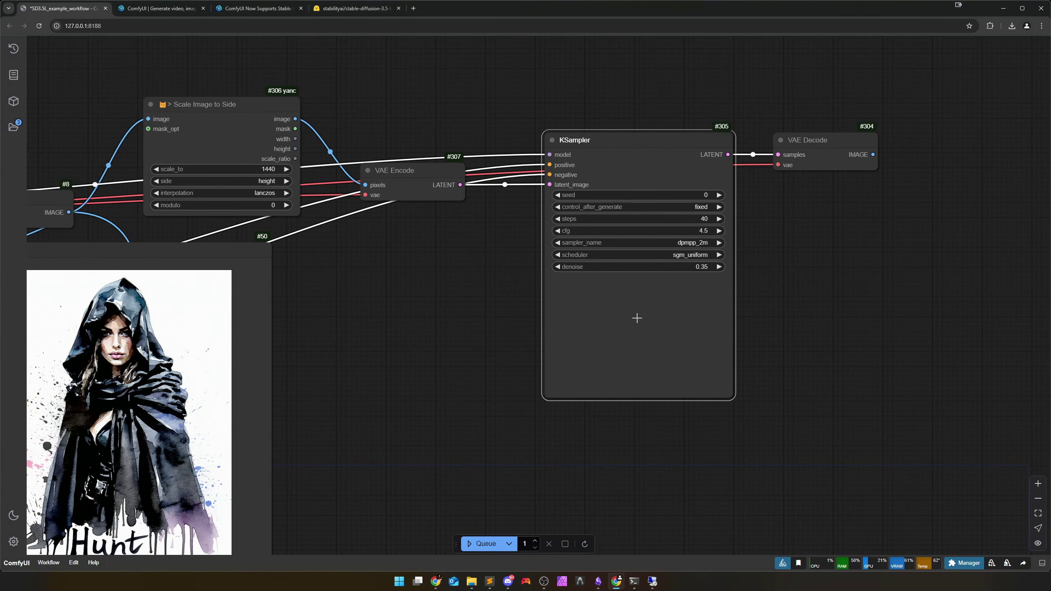
# Step: Paste a Preview Image node and connect the second VAE Decode's image to it
pyautogui.click(823, 155)
pyautogui.scroll(-2, 861, 298)
pyautogui.moveTo(537, 356); pyautogui.dragTo(320, 343)
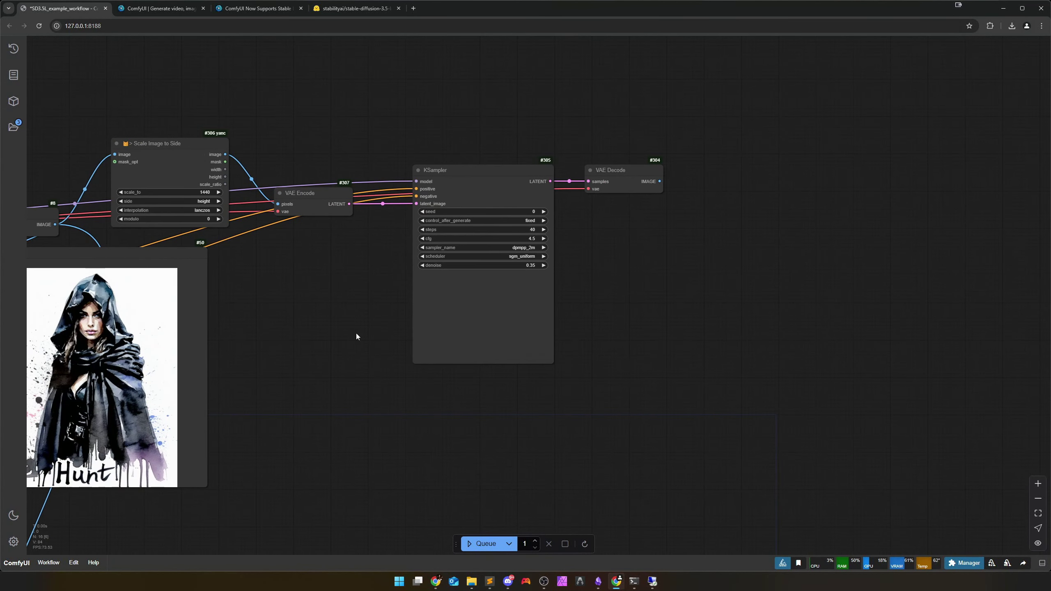
pyautogui.hotkey('ctrl', 'v')
pyautogui.moveTo(775, 277); pyautogui.dragTo(828, 289)
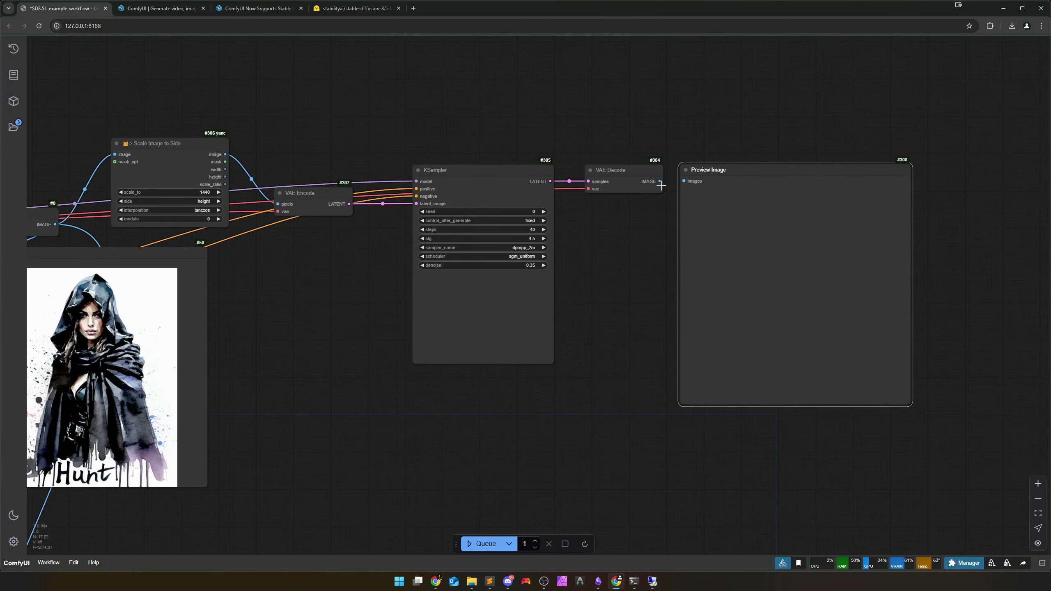
pyautogui.moveTo(661, 185); pyautogui.dragTo(746, 191)
pyautogui.scroll(-3, 603, 406)
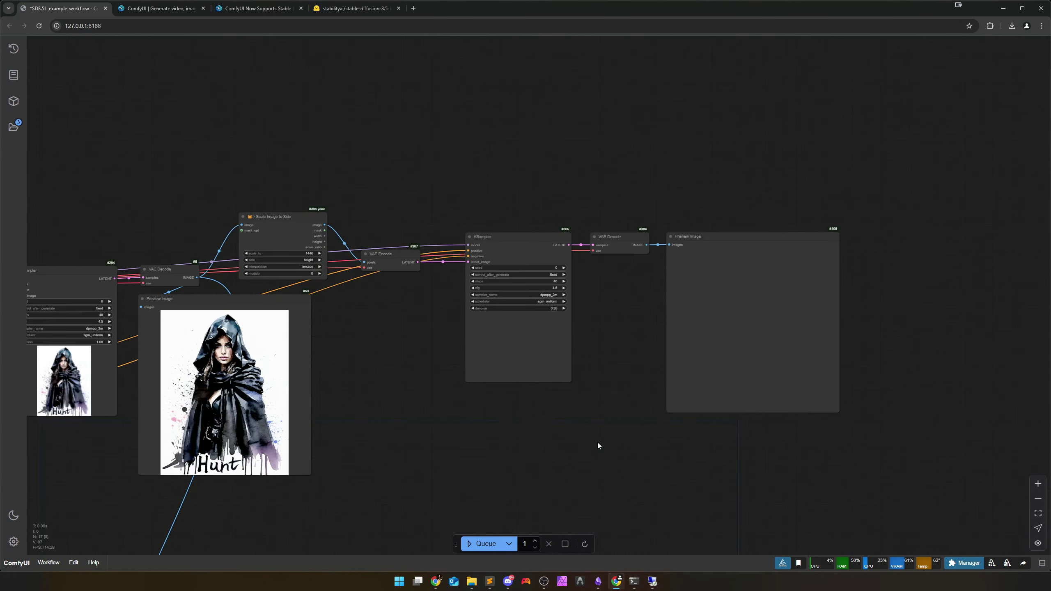
# Step: Queue the workflow with Ctrl+Enter and zoom in on the second-pass preview
pyautogui.moveTo(598, 446); pyautogui.dragTo(610, 393)
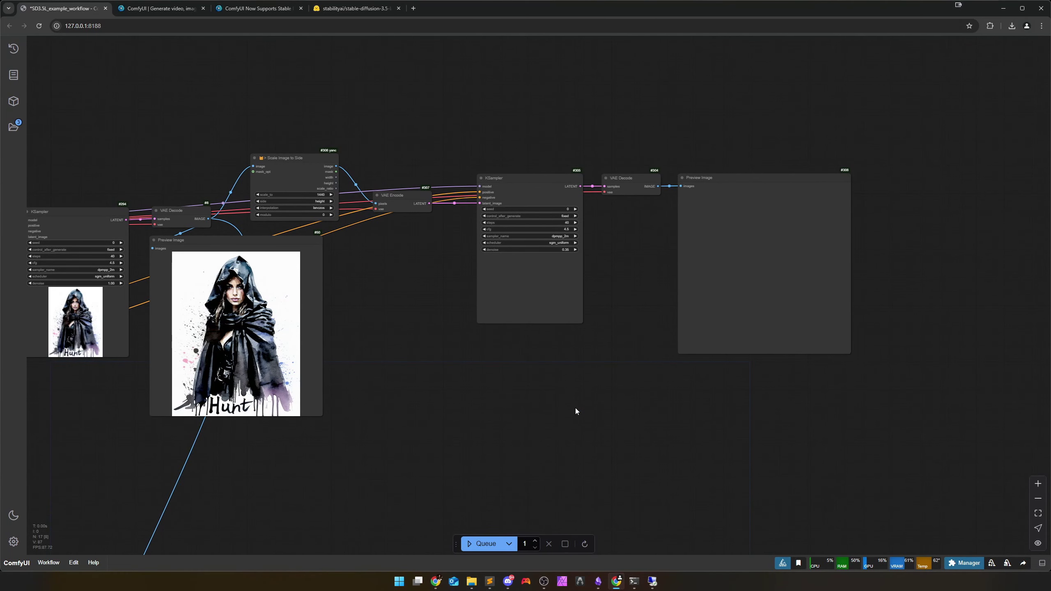
pyautogui.hotkey('ctrl', 'Return')
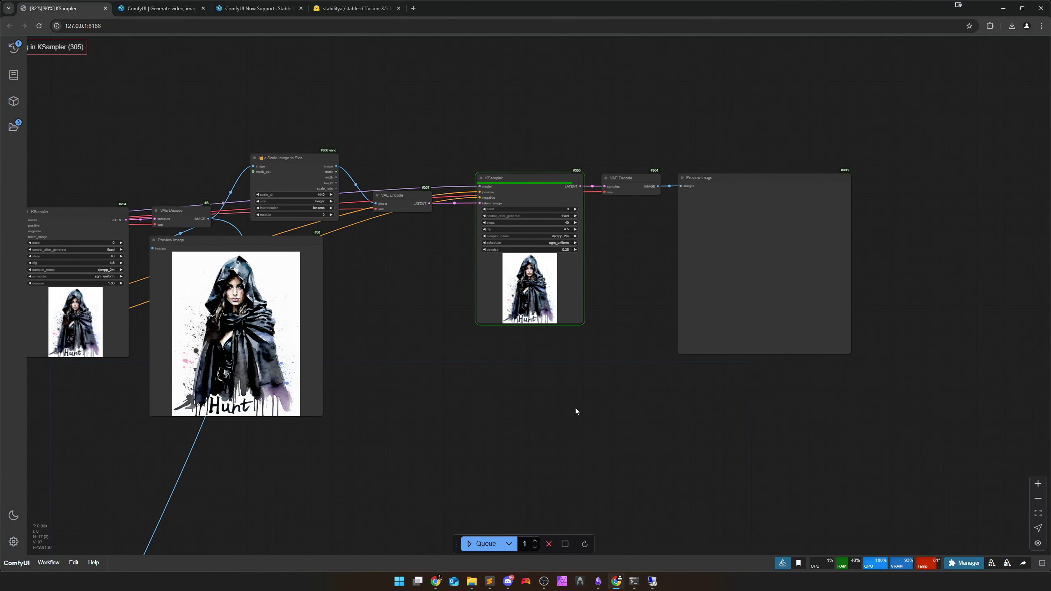
pyautogui.scroll(5, 747, 329)
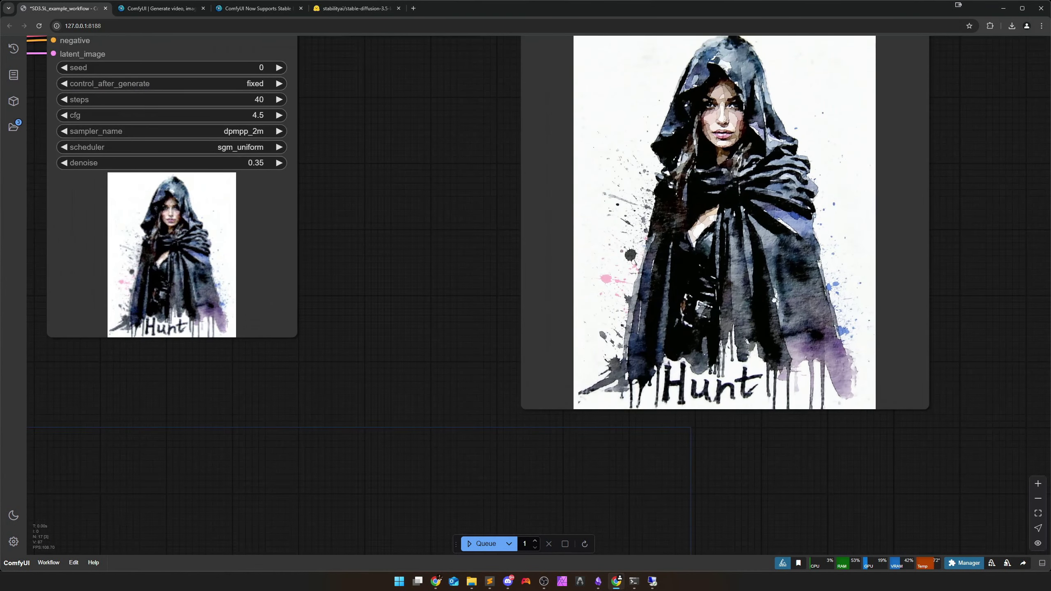
pyautogui.scroll(1, 619, 366)
pyautogui.scroll(2, 619, 365)
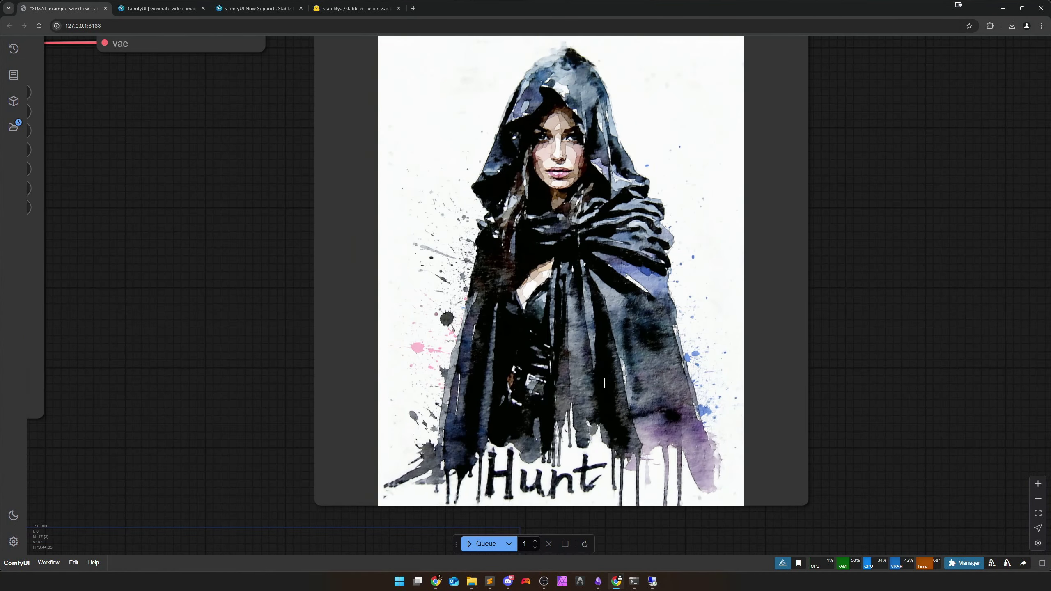
pyautogui.moveTo(608, 375); pyautogui.dragTo(605, 390)
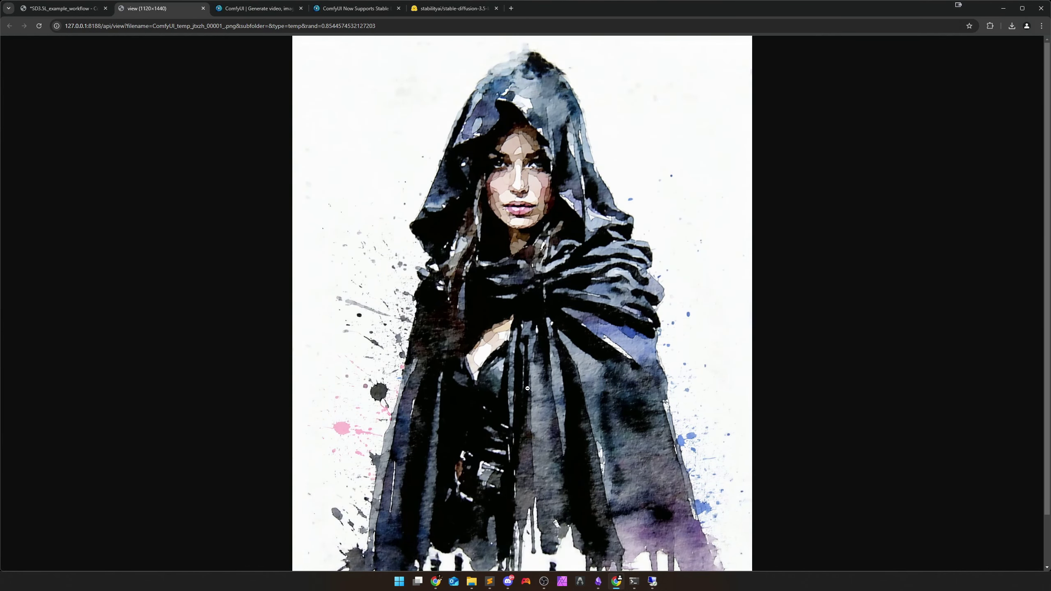
# Step: View the 1120×1440 upscaled result at full size, then close it and return to the nodes
pyautogui.scroll(-1, 527, 391)
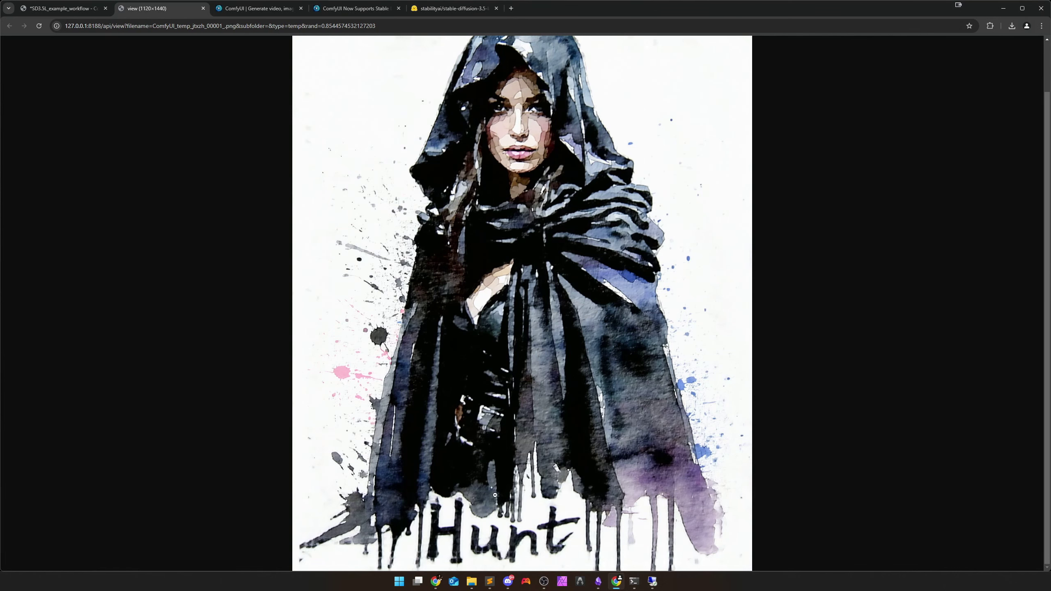
pyautogui.click(545, 407)
pyautogui.hotkey('ctrl', 'w')
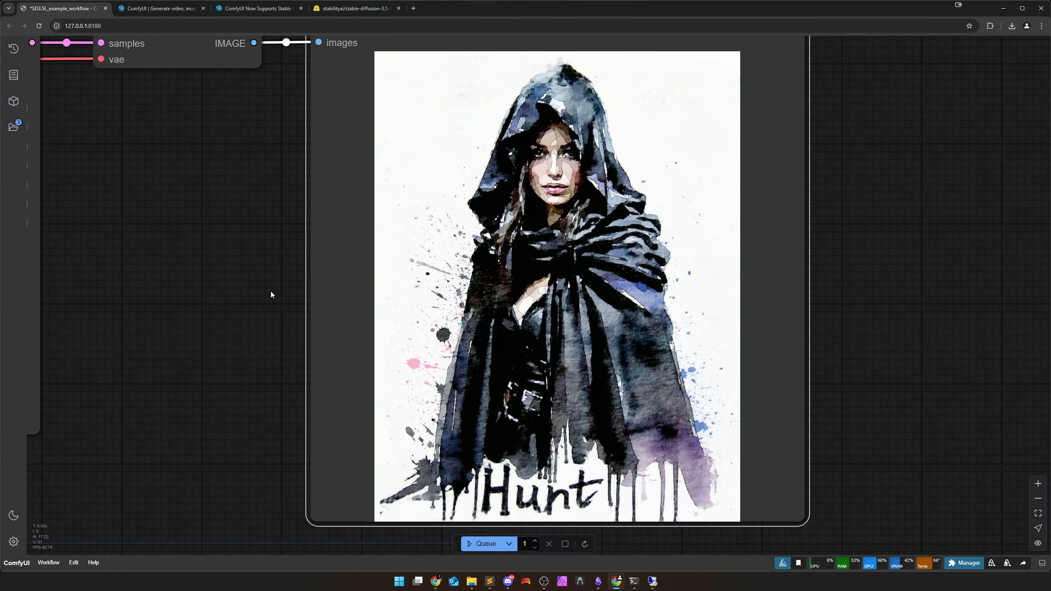
pyautogui.scroll(-3, 269, 295)
pyautogui.moveTo(228, 392); pyautogui.dragTo(590, 388)
pyautogui.scroll(-2, 578, 399)
pyautogui.scroll(3, 557, 411)
pyautogui.scroll(-3, 548, 382)
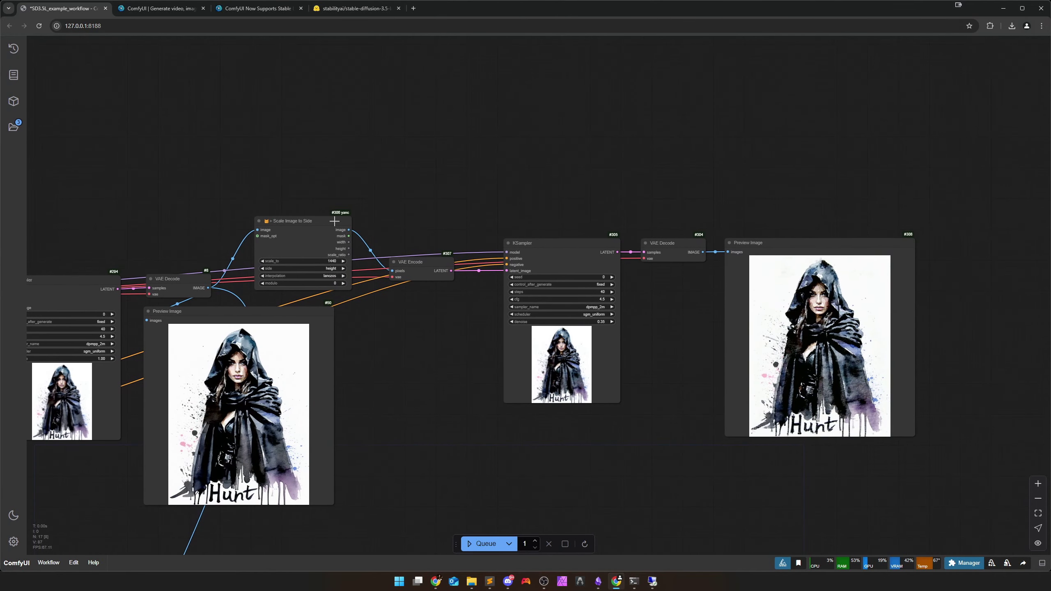
# Step: Shift the second-pass nodes right and add an Upscale Image (using Model) node
pyautogui.moveTo(311, 191); pyautogui.dragTo(835, 259)
pyautogui.click(325, 212)
pyautogui.doubleClick(347, 200)
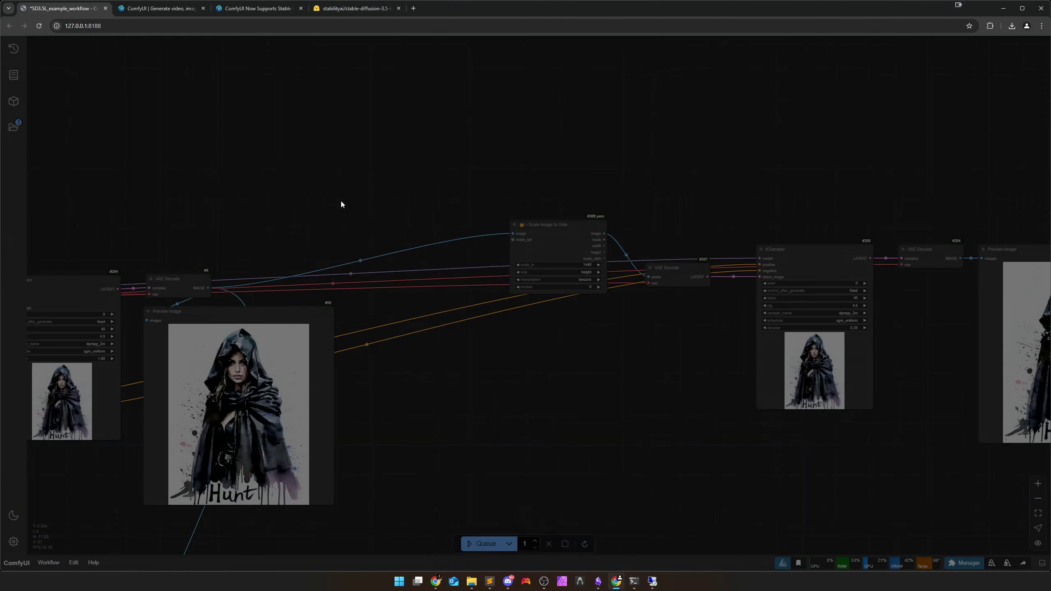
pyautogui.write('upscale')
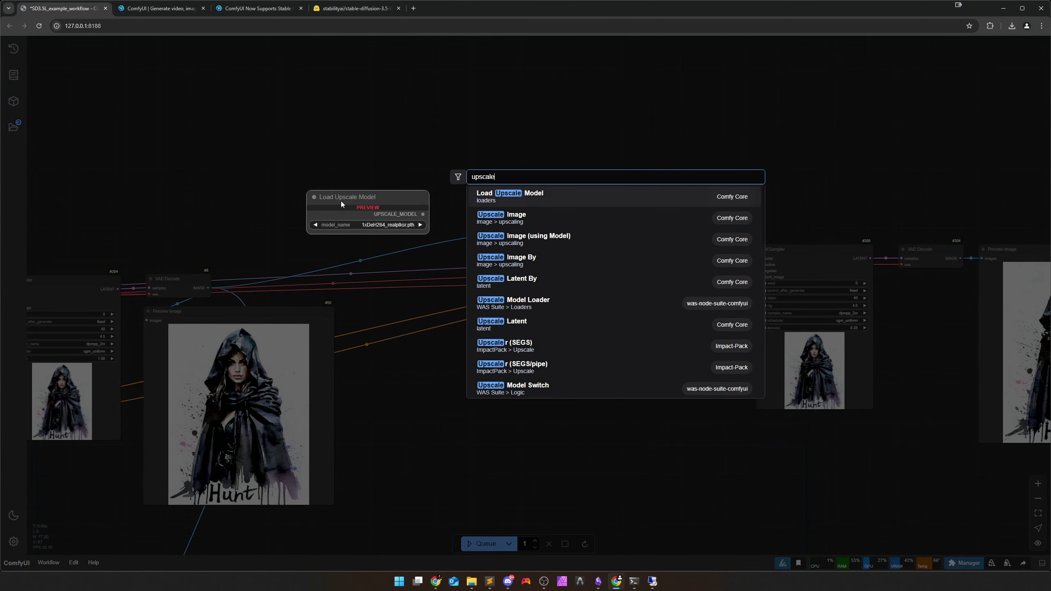
pyautogui.press('Down')
pyautogui.press('Down')
pyautogui.press('Return')
# Step: Attach a Load Upscale Model set to 4x_foolhardy_Remacri.pth and feed in the first decoded image
pyautogui.moveTo(341, 203); pyautogui.dragTo(246, 145)
pyautogui.click(260, 171)
pyautogui.moveTo(319, 161); pyautogui.dragTo(222, 137)
pyautogui.click(204, 161)
pyautogui.click(233, 229)
pyautogui.scroll(2, 264, 202)
pyautogui.moveTo(187, 298); pyautogui.dragTo(295, 197)
pyautogui.moveTo(365, 191); pyautogui.dragTo(464, 192)
# Step: Make room between Scale Image to Side and VAE Encode and add an Image Tile node
pyautogui.moveTo(719, 316); pyautogui.dragTo(535, 317)
pyautogui.moveTo(572, 282); pyautogui.dragTo(594, 281)
pyautogui.moveTo(296, 193); pyautogui.dragTo(292, 193)
pyautogui.doubleClick(413, 179)
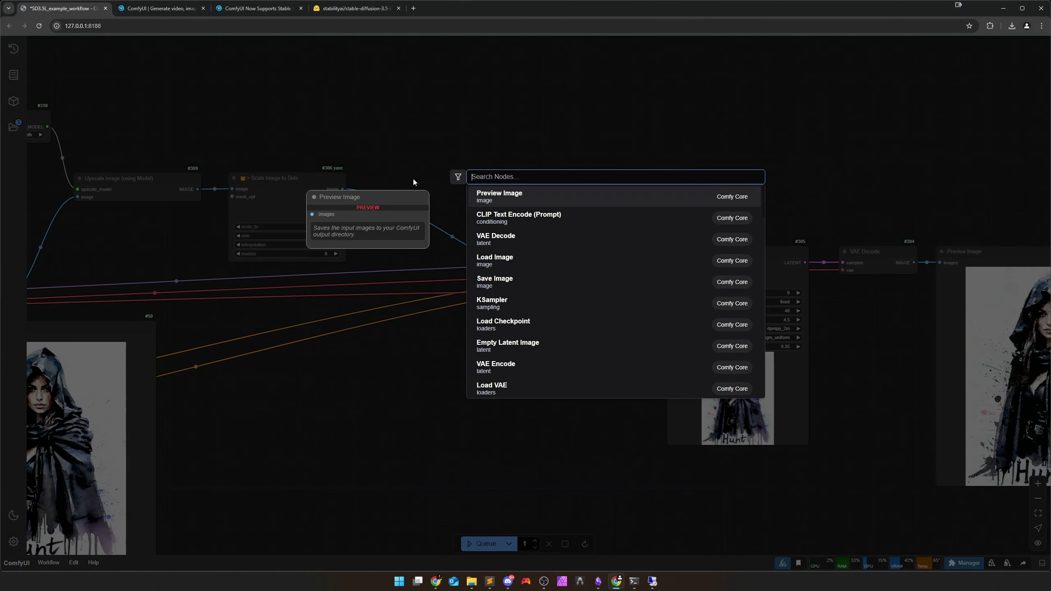
pyautogui.write('tile')
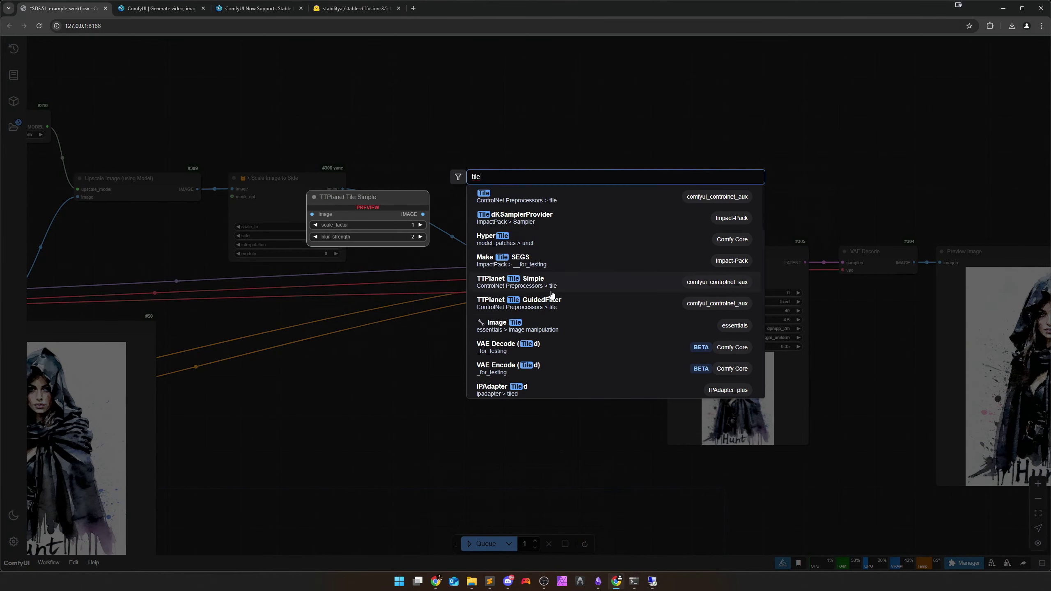
pyautogui.click(509, 325)
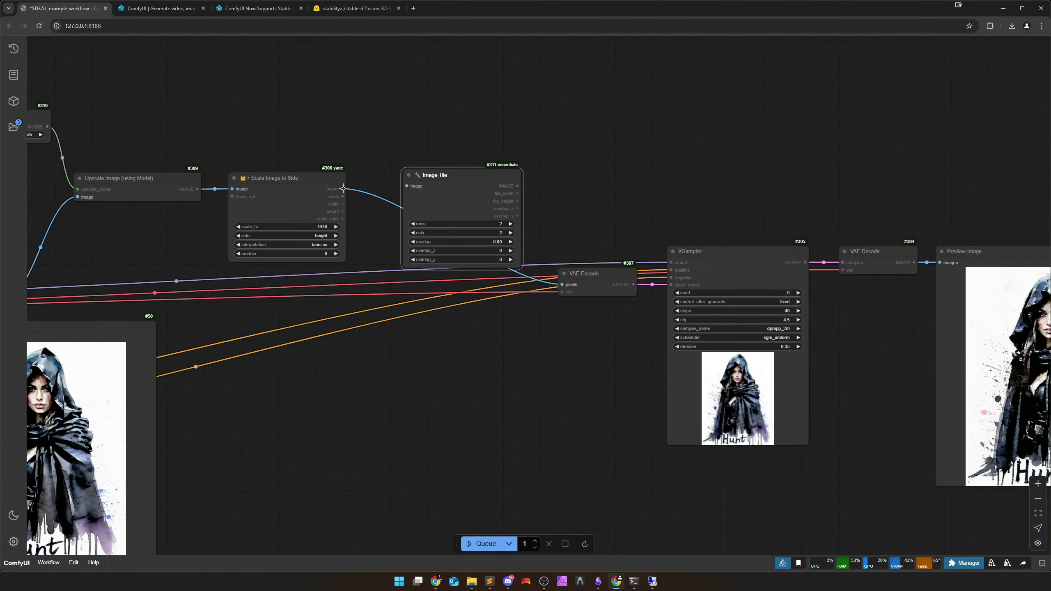
# Step: Route the scaled image through Image Tile into VAE Encode, with overlap 0.20
pyautogui.moveTo(345, 189); pyautogui.dragTo(424, 195)
pyautogui.moveTo(506, 190); pyautogui.dragTo(562, 285)
pyautogui.moveTo(432, 201); pyautogui.dragTo(408, 200)
pyautogui.moveTo(298, 200); pyautogui.dragTo(288, 201)
pyautogui.moveTo(421, 200); pyautogui.dragTo(413, 200)
pyautogui.click(415, 245)
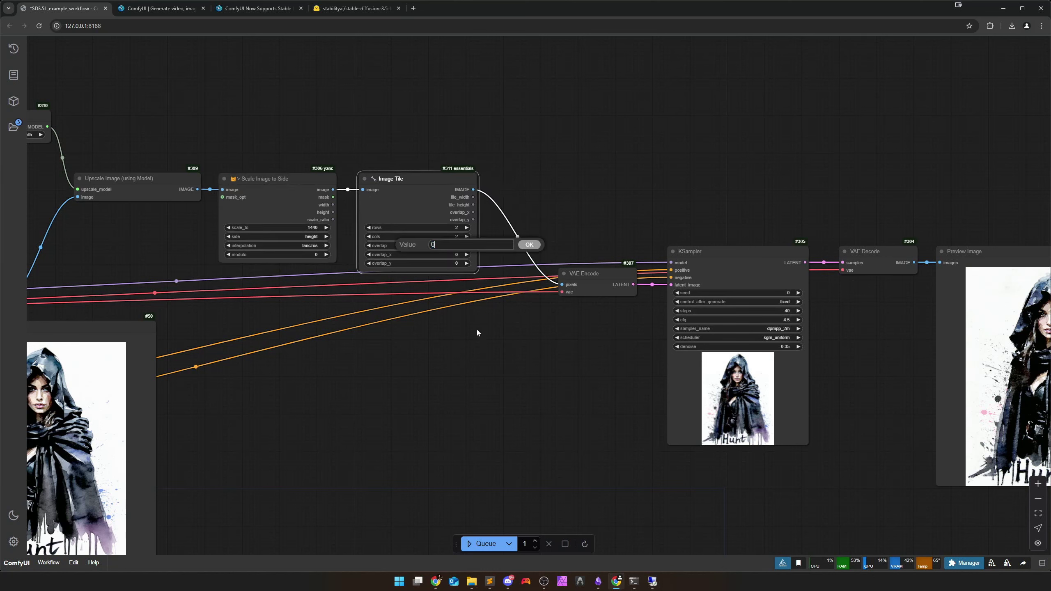
pyautogui.write('.2')
pyautogui.press('Return')
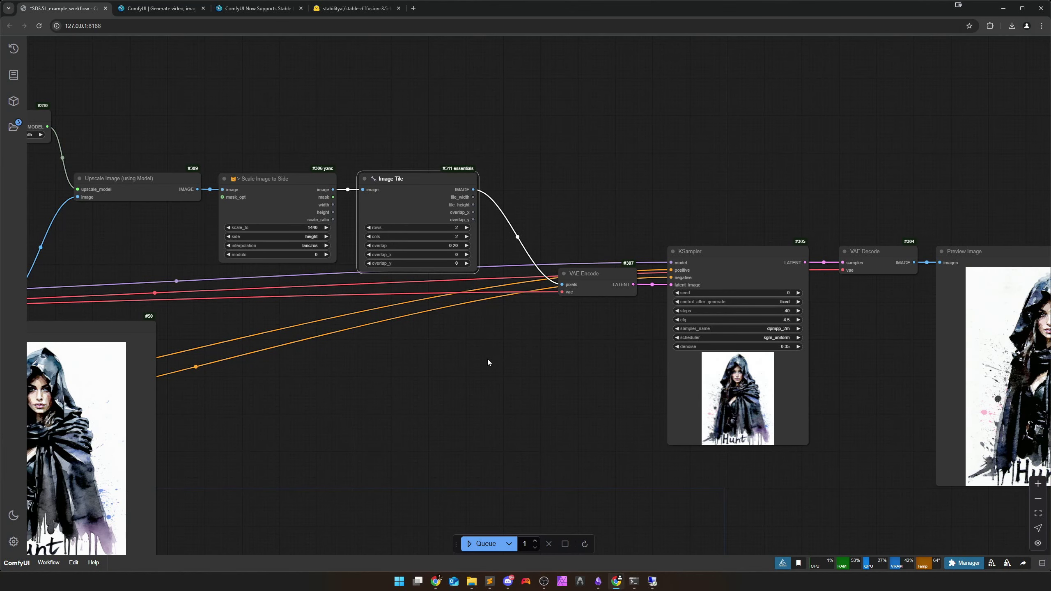
# Step: Insert an Image Untile node between the second VAE Decode and Preview Image
pyautogui.scroll(-2, 492, 360)
pyautogui.moveTo(519, 374); pyautogui.dragTo(276, 360)
pyautogui.moveTo(679, 337); pyautogui.dragTo(760, 338)
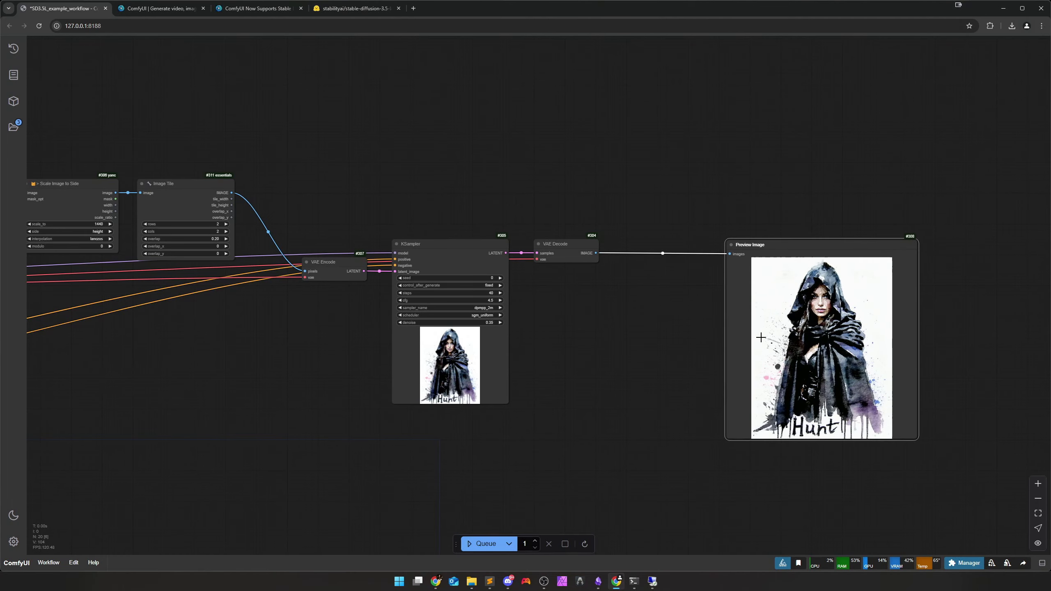
pyautogui.doubleClick(560, 355)
pyautogui.write('untile')
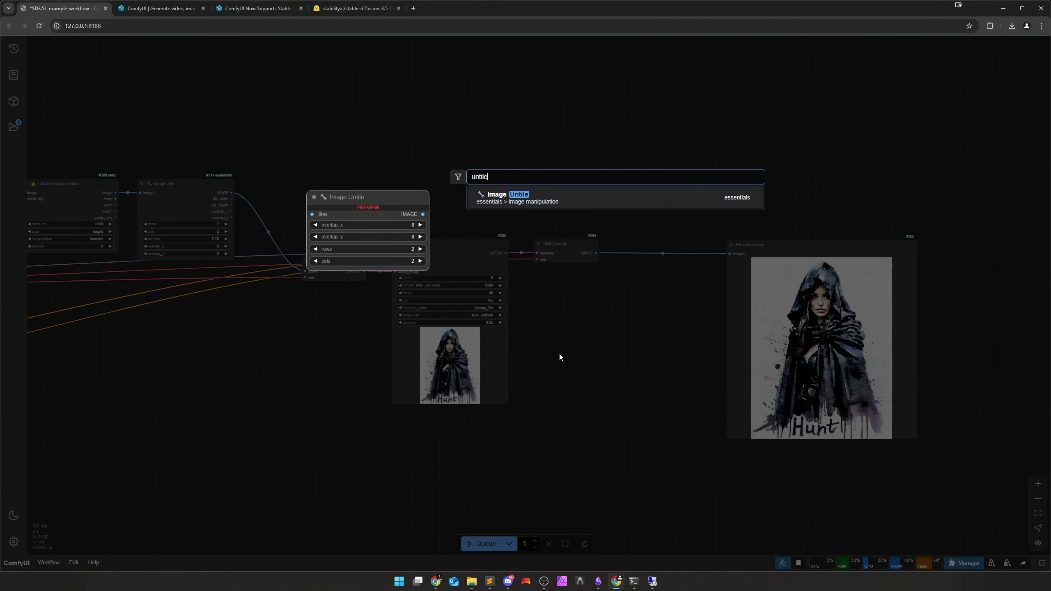
pyautogui.press('Return')
pyautogui.moveTo(606, 352); pyautogui.dragTo(548, 289)
pyautogui.moveTo(640, 289); pyautogui.dragTo(729, 254)
pyautogui.moveTo(766, 245); pyautogui.dragTo(699, 236)
# Step: Convert Image Untile's overlap_x and overlap_y to inputs and link them from Image Tile
pyautogui.scroll(4, 641, 339)
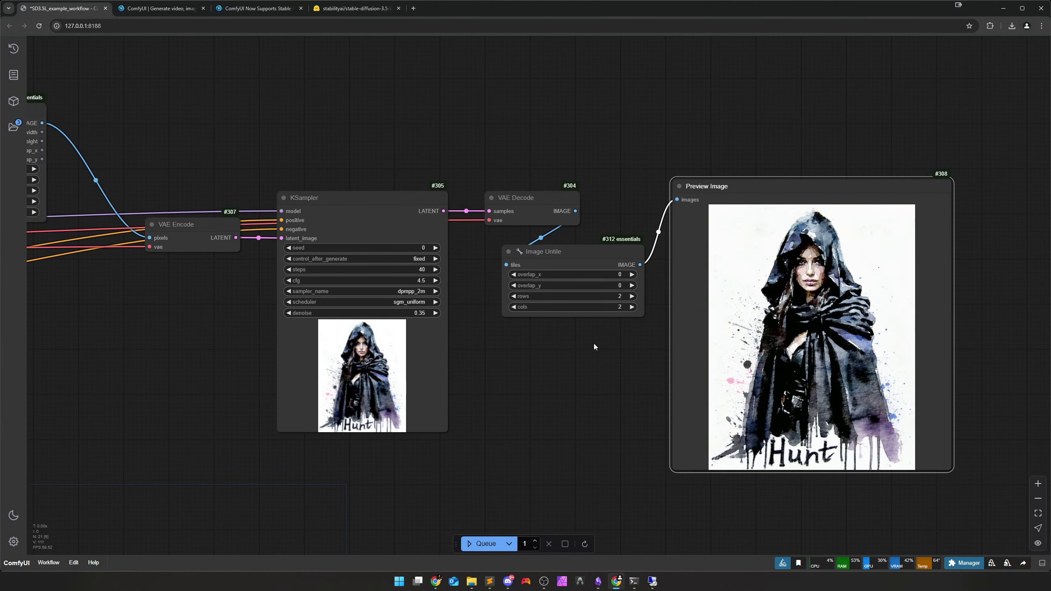
pyautogui.click(538, 253)
pyautogui.rightClick(537, 249)
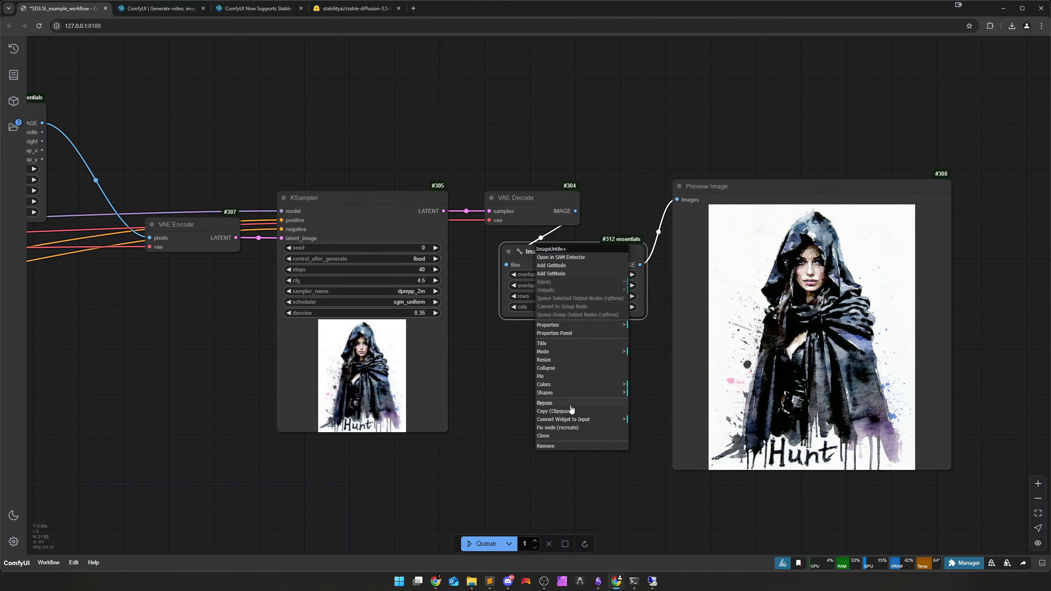
pyautogui.moveTo(572, 420)
pyautogui.click(658, 420)
pyautogui.rightClick(560, 244)
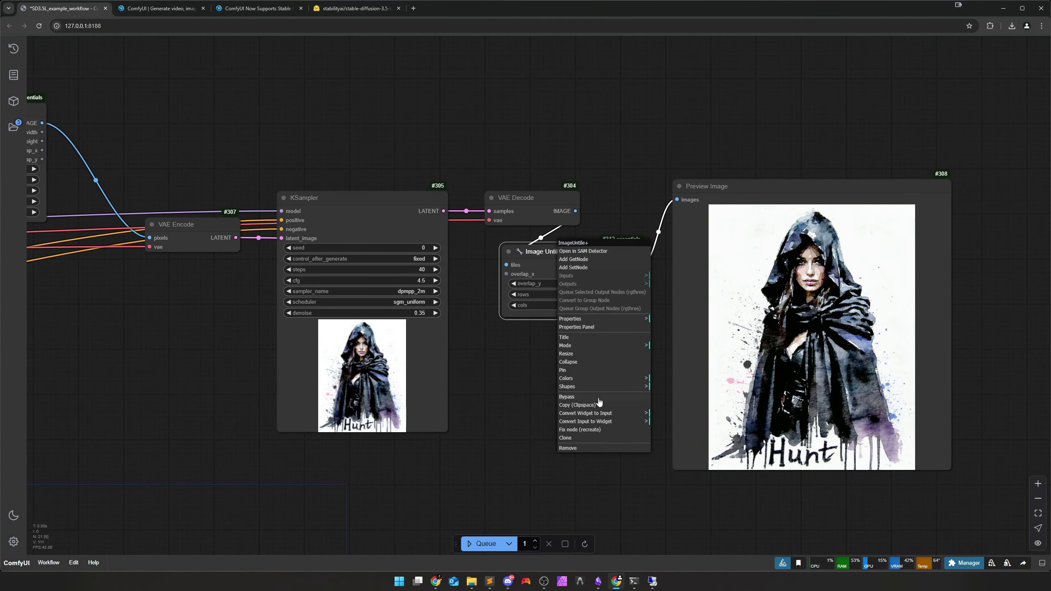
pyautogui.click(671, 416)
pyautogui.scroll(-2, 681, 392)
pyautogui.scroll(1, 311, 217)
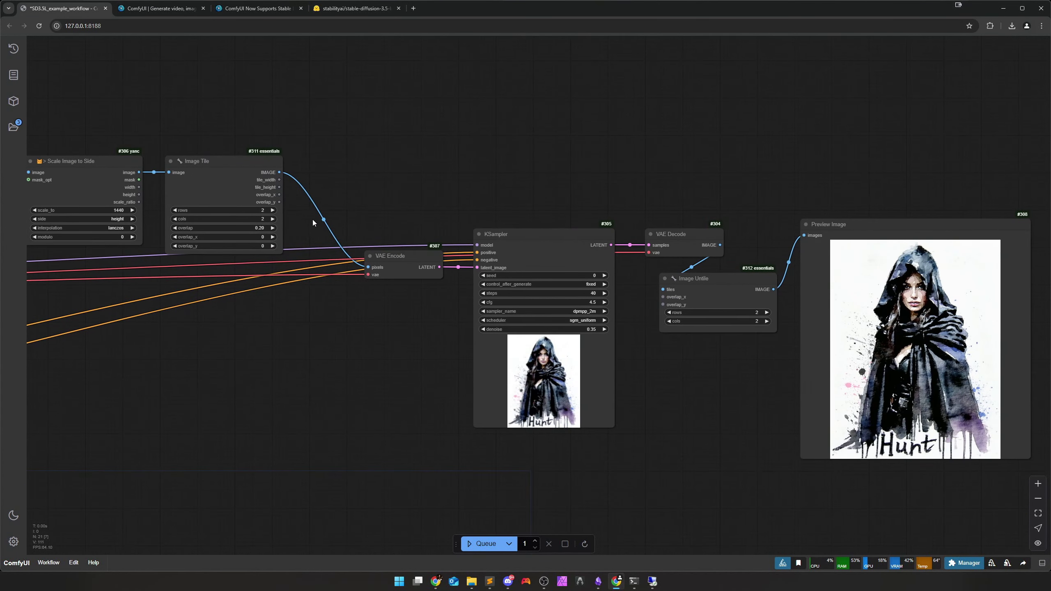
pyautogui.moveTo(280, 194); pyautogui.dragTo(663, 297)
pyautogui.moveTo(280, 202); pyautogui.dragTo(663, 304)
pyautogui.scroll(-2, 347, 368)
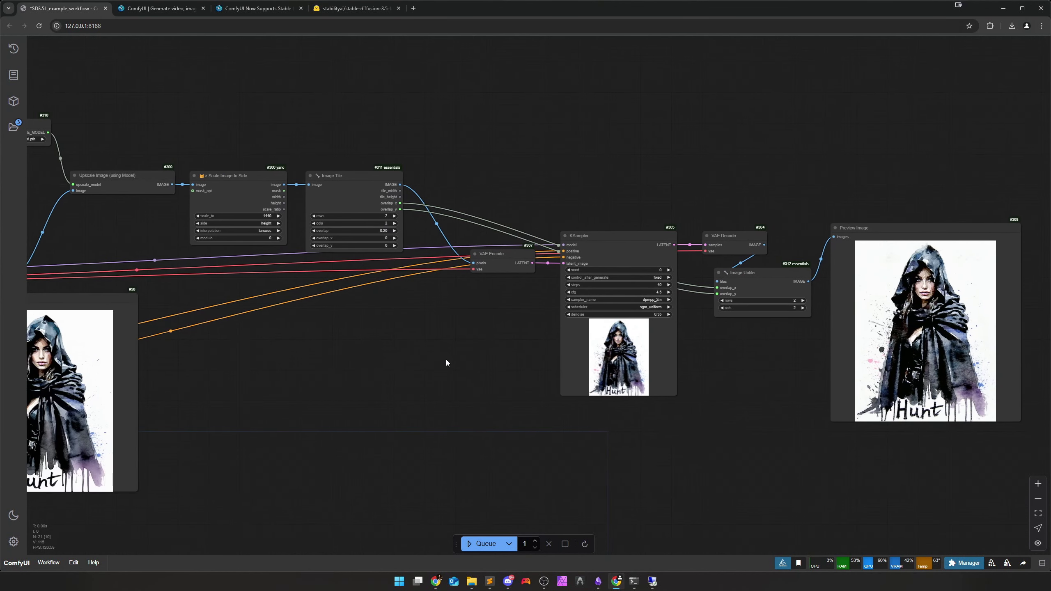
pyautogui.moveTo(446, 360); pyautogui.dragTo(222, 352)
pyautogui.scroll(1, 228, 352)
# Step: Run the tiled upscale workflow and view the hooded-woman result image at full size in its own tab
pyautogui.hotkey('ctrl', 'Return')
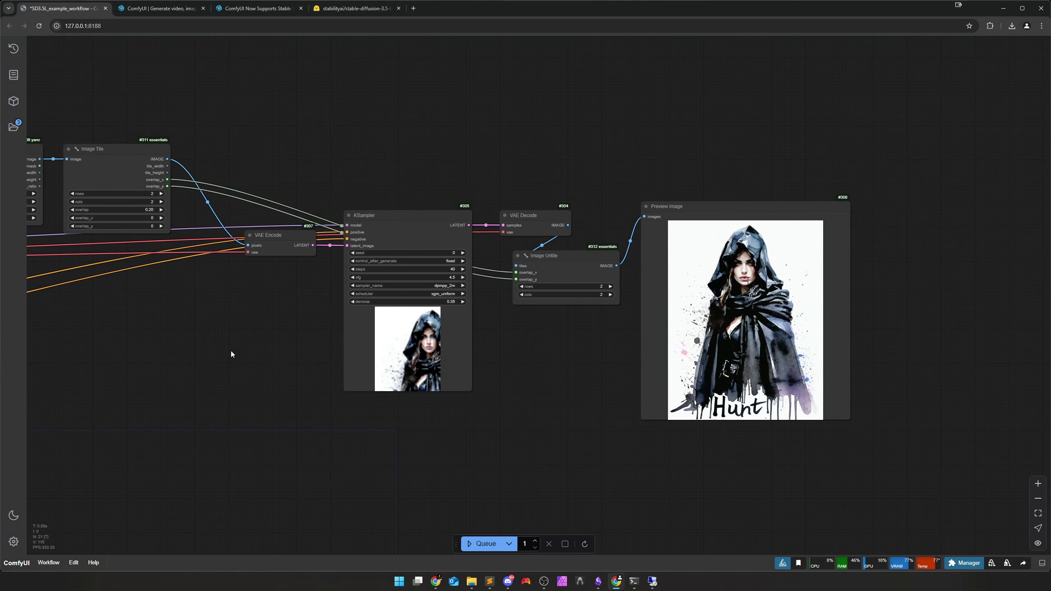
pyautogui.rightClick(725, 276)
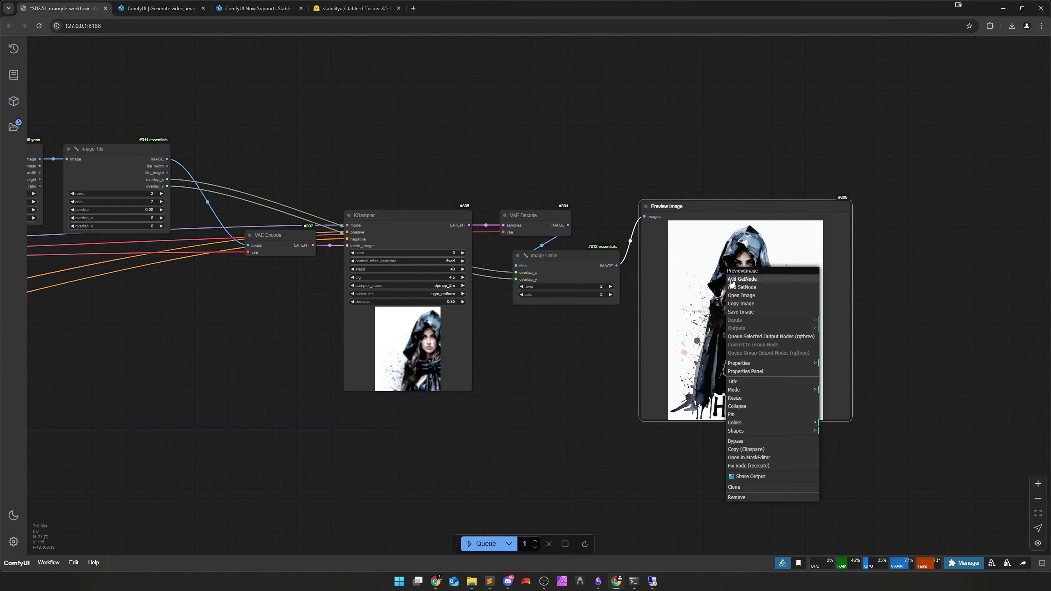
pyautogui.click(745, 298)
pyautogui.scroll(1, 545, 306)
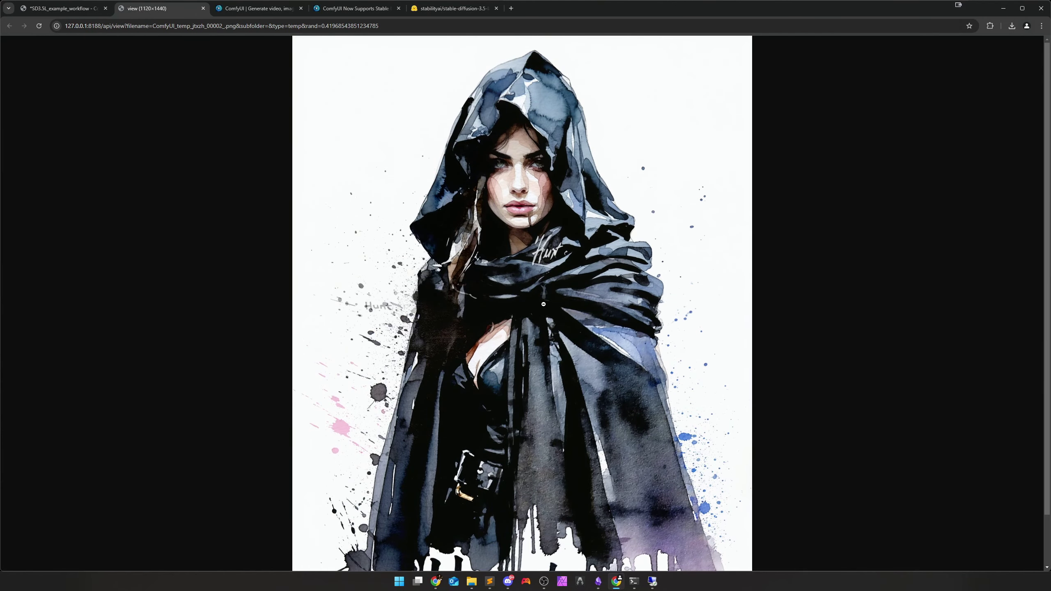
pyautogui.scroll(-2, 537, 315)
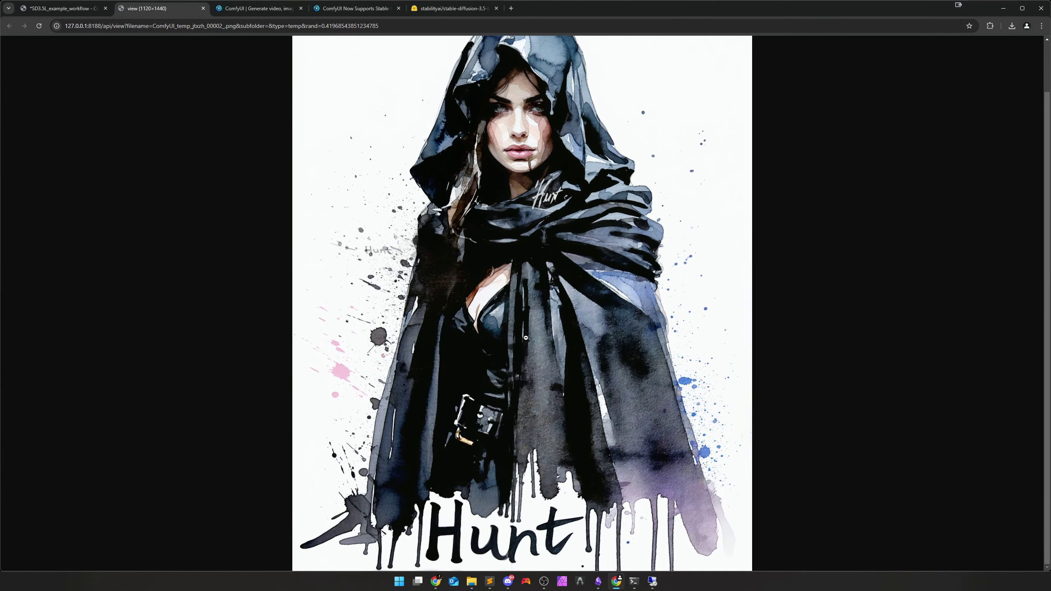
pyautogui.click(530, 455)
pyautogui.click(545, 231)
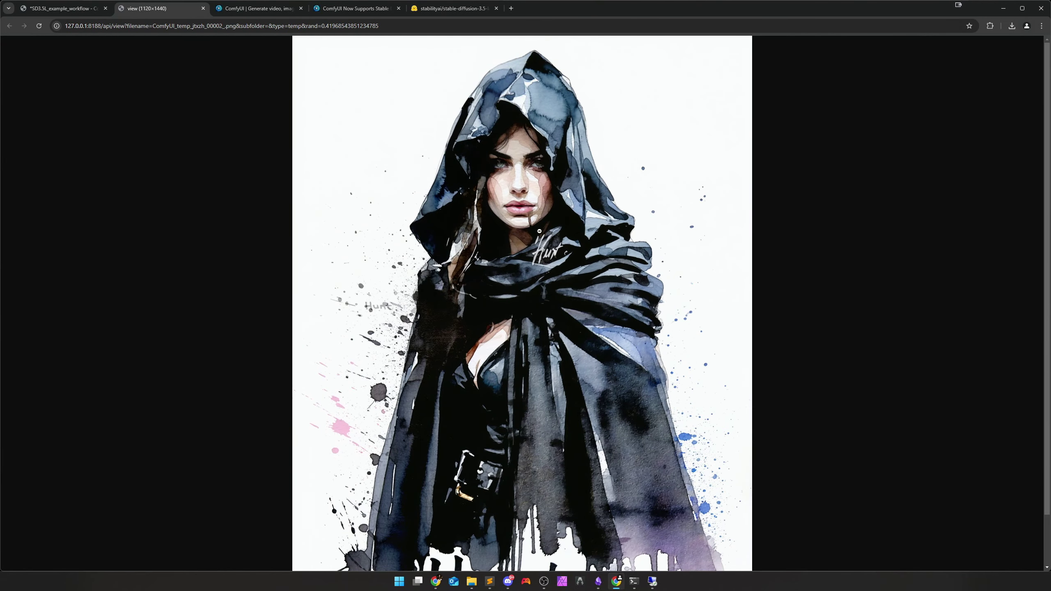
pyautogui.click(543, 261)
pyautogui.hotkey('ctrl', 'w')
# Step: Pan the workflow graph to bring the tiling and upscale nodes into view
pyautogui.scroll(-3, 362, 422)
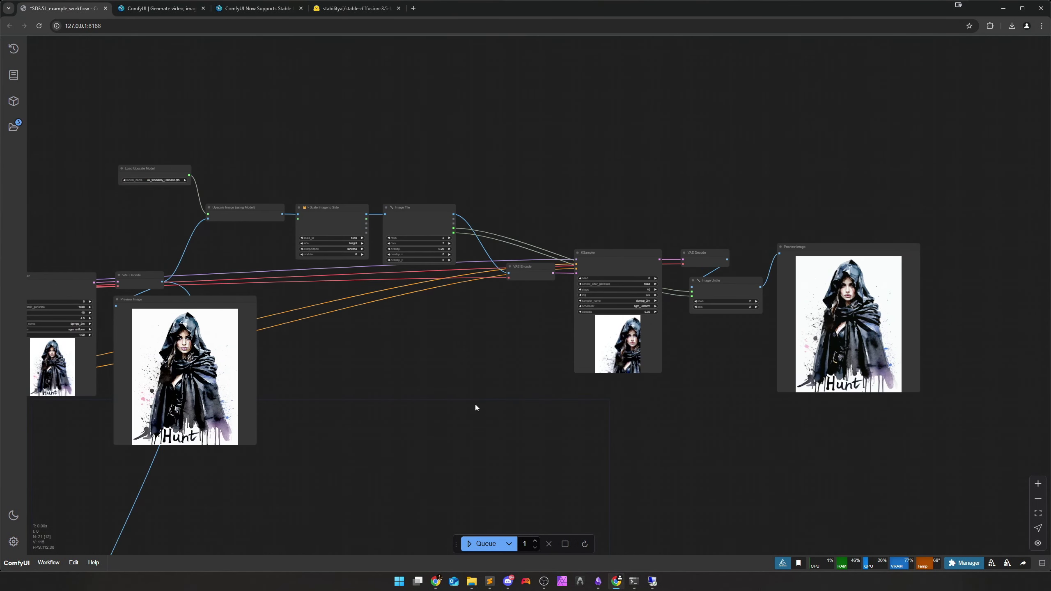
pyautogui.moveTo(520, 389); pyautogui.dragTo(449, 372)
pyautogui.scroll(4, 449, 371)
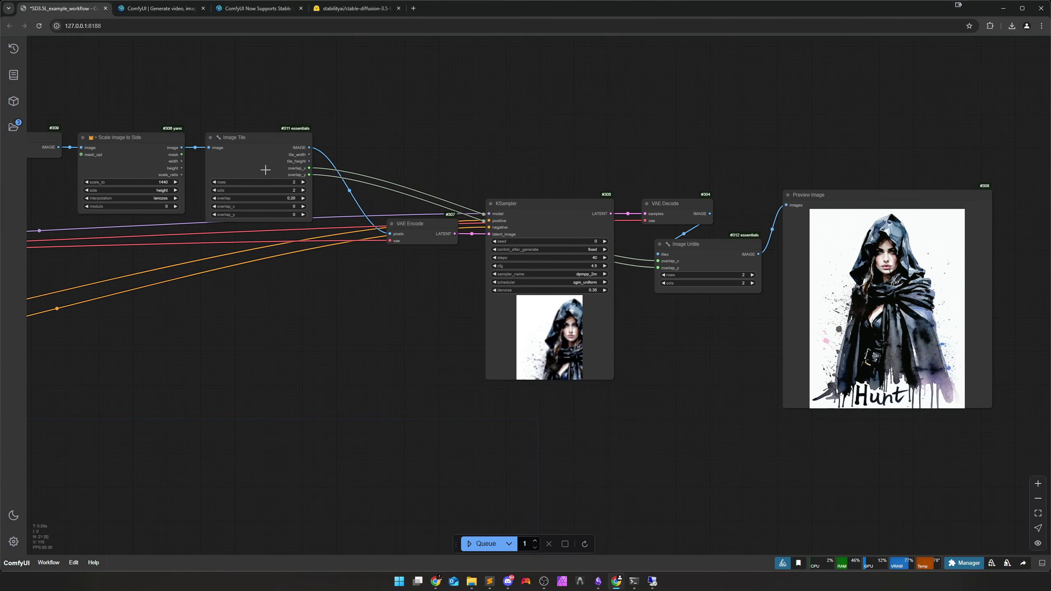
pyautogui.moveTo(417, 354); pyautogui.dragTo(468, 275)
pyautogui.moveTo(480, 314); pyautogui.dragTo(420, 346)
# Step: Add an Image Batch To List node wired between Image Tile and VAE Encode pixels
pyautogui.doubleClick(421, 347)
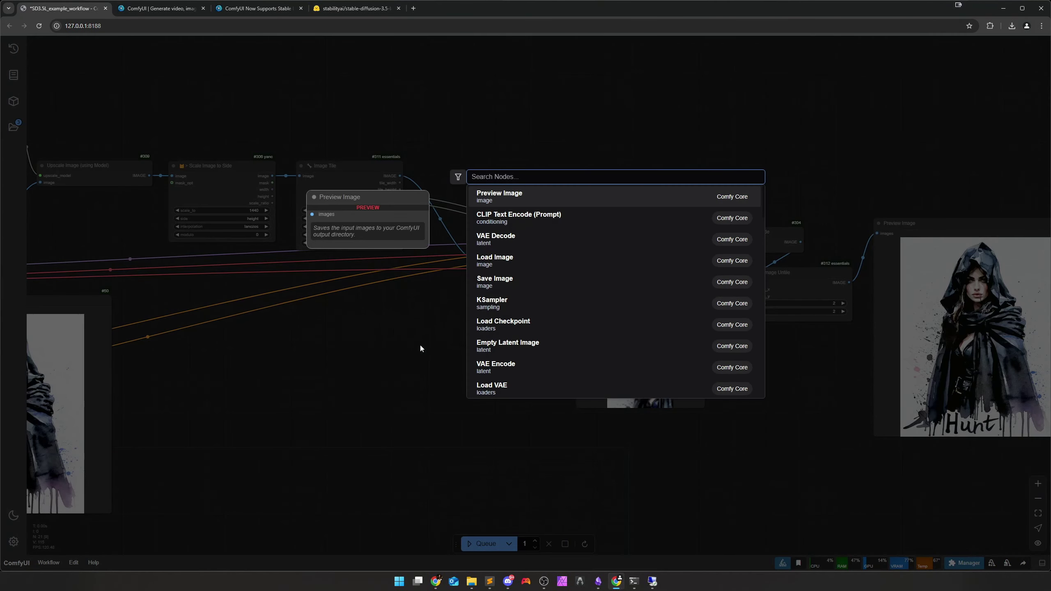
pyautogui.write('li')
pyautogui.press('BackSpace')
pyautogui.press('BackSpace')
pyautogui.write('batch to list')
pyautogui.press('Down')
pyautogui.press('Return')
pyautogui.scroll(3, 450, 349)
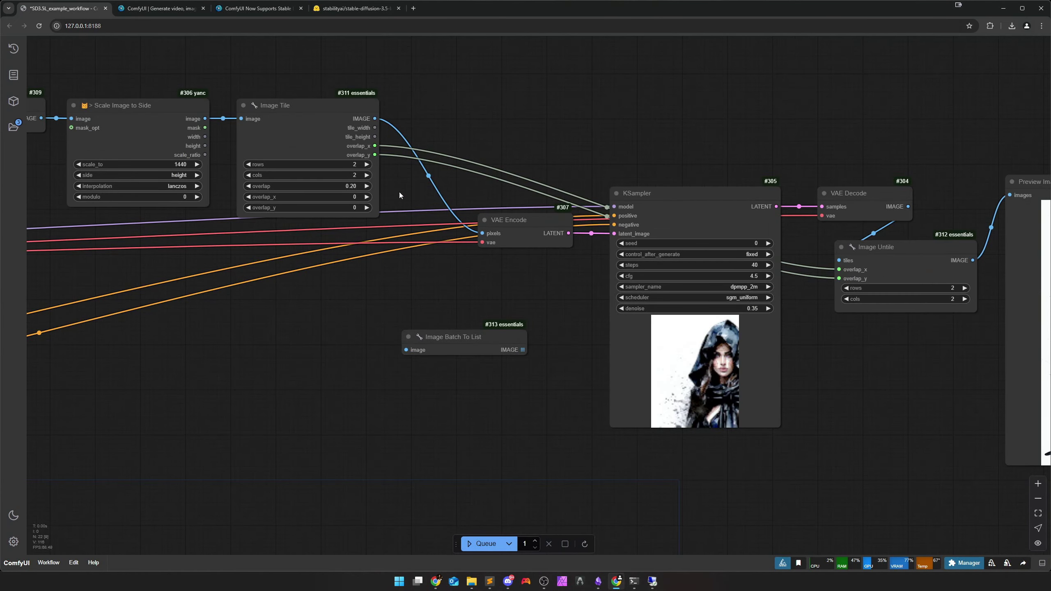
pyautogui.moveTo(375, 118); pyautogui.dragTo(406, 350)
pyautogui.moveTo(454, 336); pyautogui.dragTo(386, 264)
pyautogui.moveTo(456, 277); pyautogui.dragTo(498, 246)
pyautogui.moveTo(417, 269); pyautogui.dragTo(474, 139)
pyautogui.click(300, 131)
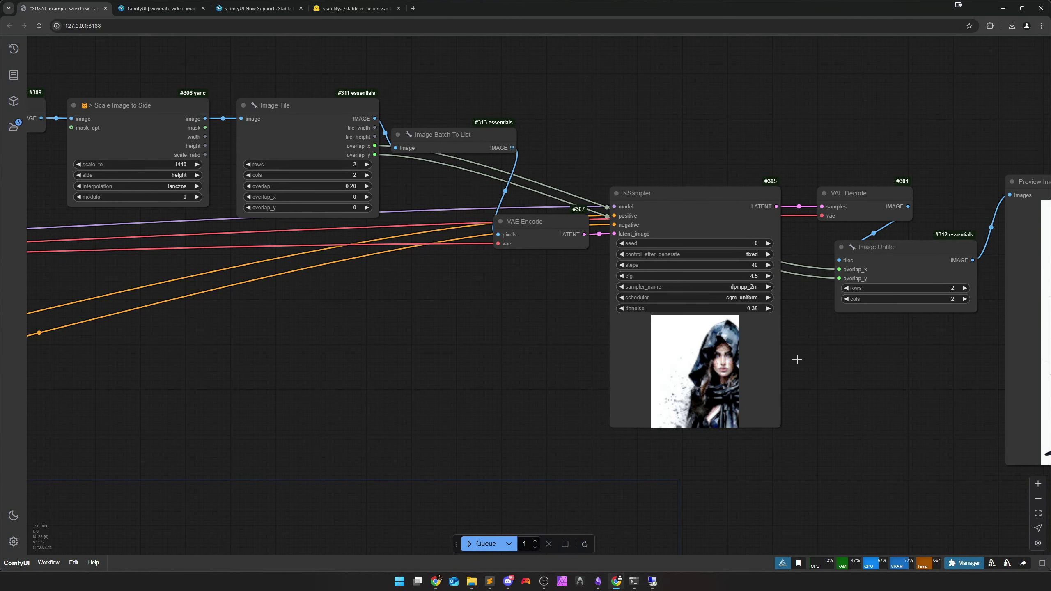
# Step: Add an Image List To Batch node wired between VAE Decode and Image Untile's tiles input
pyautogui.moveTo(824, 364); pyautogui.dragTo(472, 319)
pyautogui.doubleClick(472, 319)
pyautogui.write('list to batch')
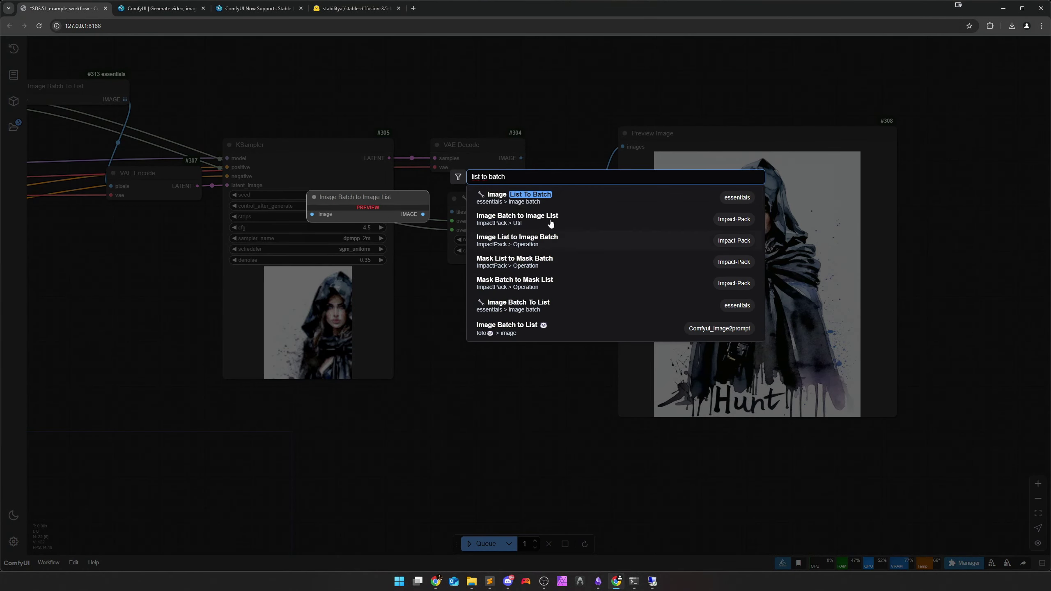
pyautogui.press('Return')
pyautogui.moveTo(515, 300); pyautogui.dragTo(500, 284)
pyautogui.moveTo(510, 199); pyautogui.dragTo(503, 333)
pyautogui.moveTo(505, 266); pyautogui.dragTo(442, 226)
pyautogui.moveTo(560, 225); pyautogui.dragTo(447, 360)
pyautogui.moveTo(534, 347); pyautogui.dragTo(500, 271)
pyautogui.click(514, 342)
# Step: Tidy the tiling chain layout and recentre the view on the KSampler settings
pyautogui.scroll(-2, 506, 388)
pyautogui.scroll(-1, 506, 388)
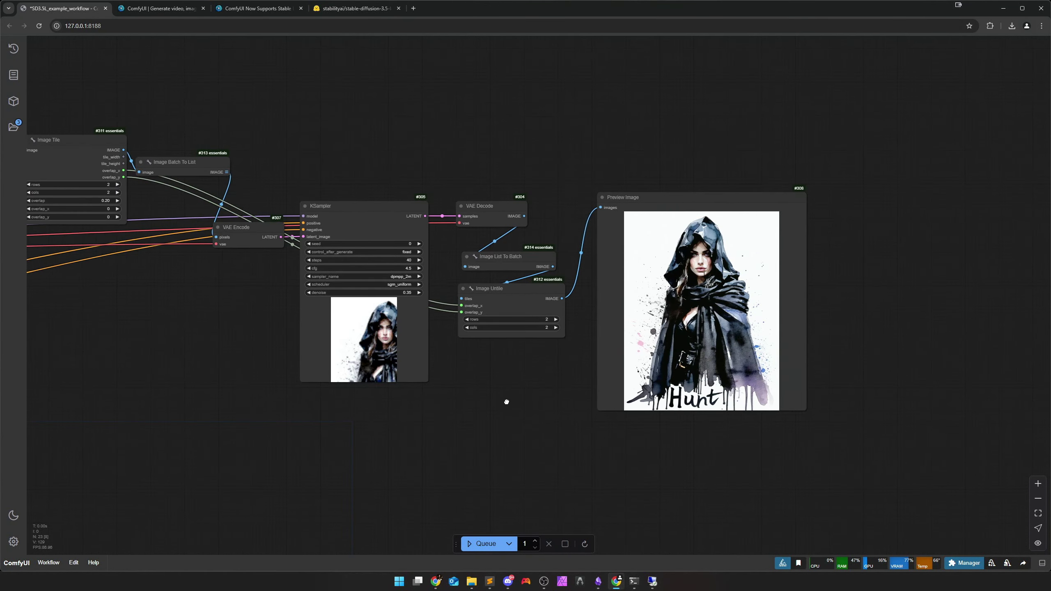
pyautogui.moveTo(517, 399); pyautogui.dragTo(654, 394)
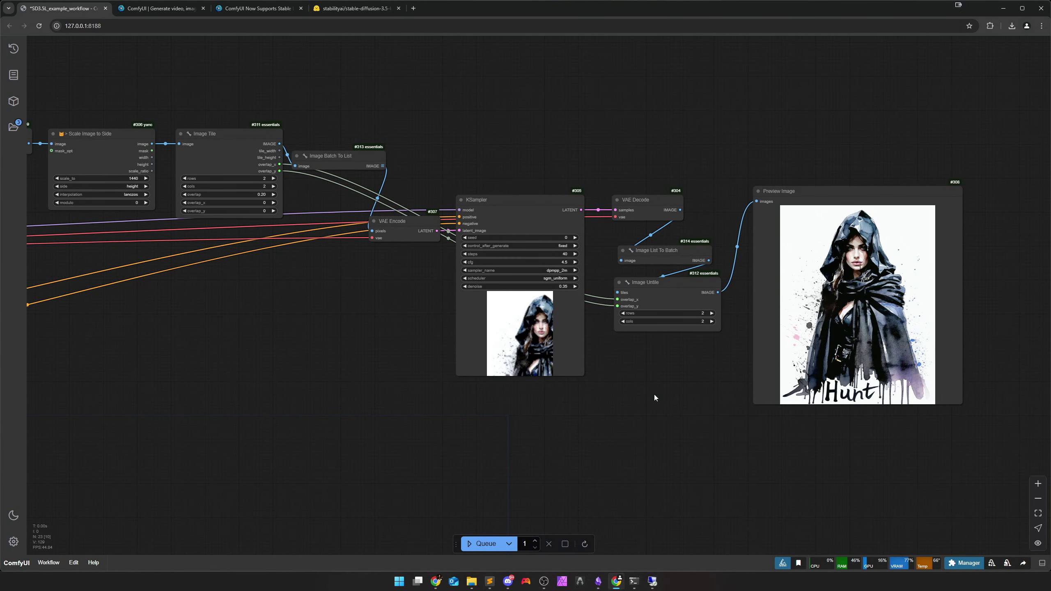
pyautogui.moveTo(622, 384); pyautogui.dragTo(669, 409)
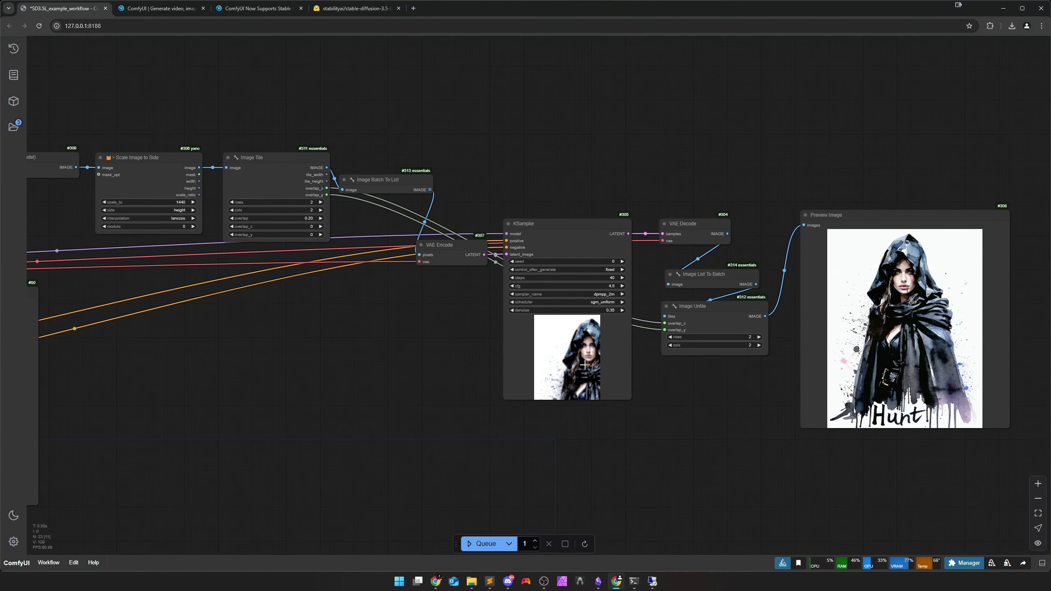
pyautogui.moveTo(473, 359); pyautogui.dragTo(516, 387)
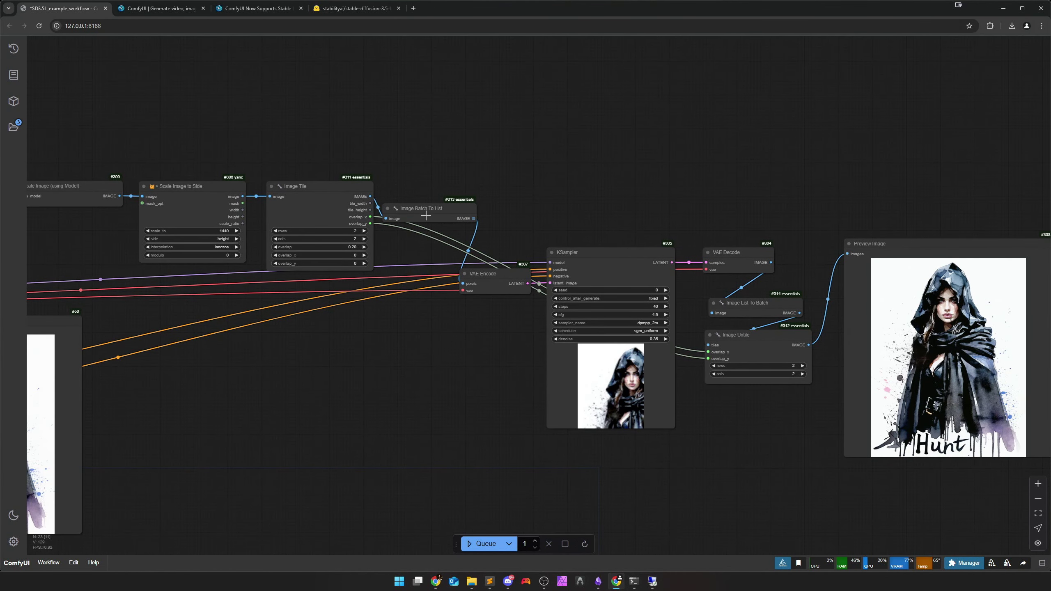
pyautogui.moveTo(426, 208); pyautogui.dragTo(430, 207)
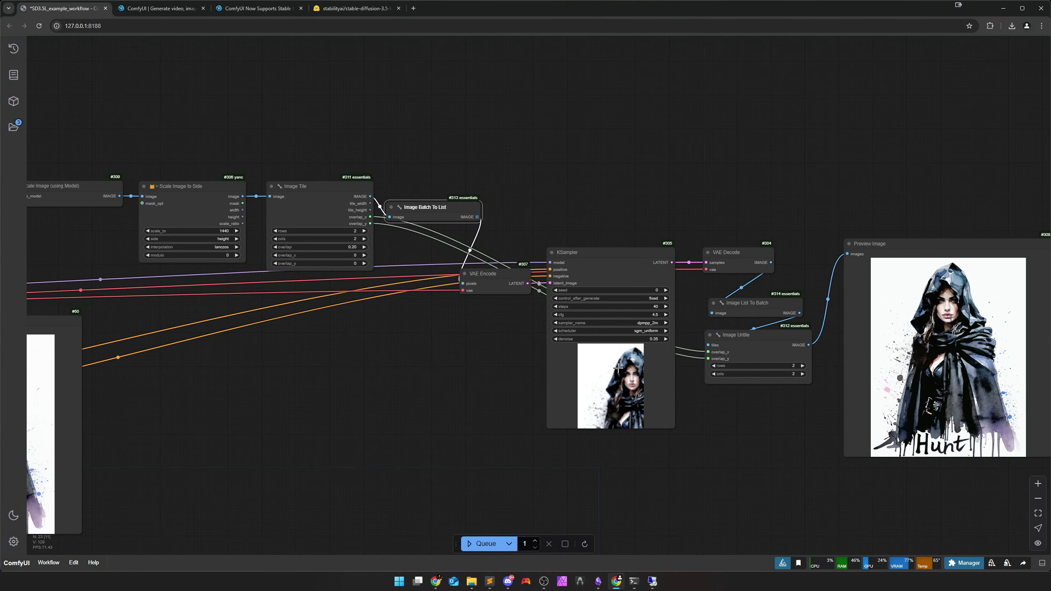
pyautogui.moveTo(488, 366); pyautogui.dragTo(375, 359)
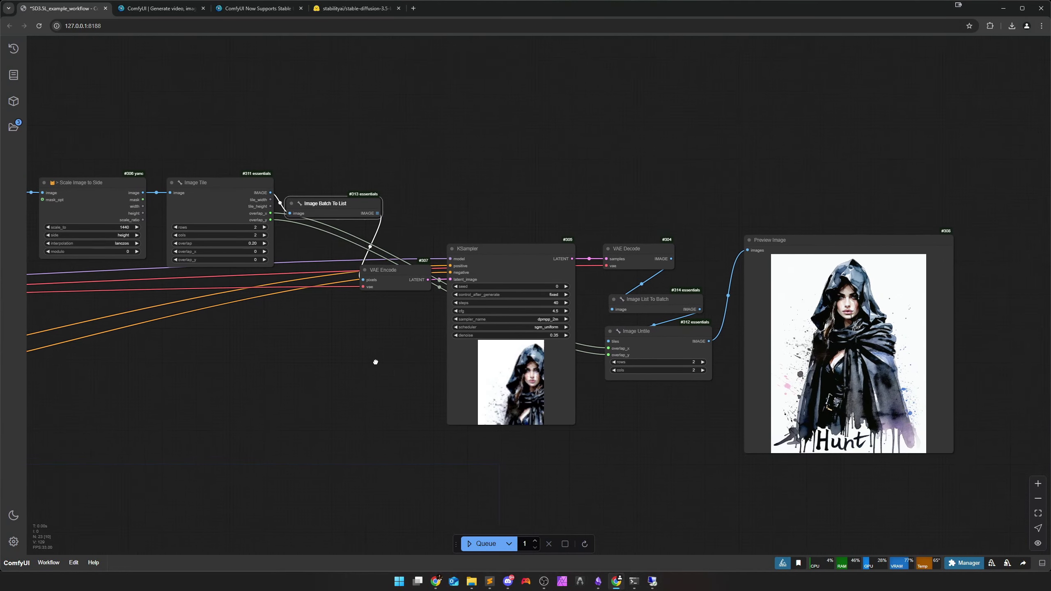
pyautogui.scroll(5, 375, 366)
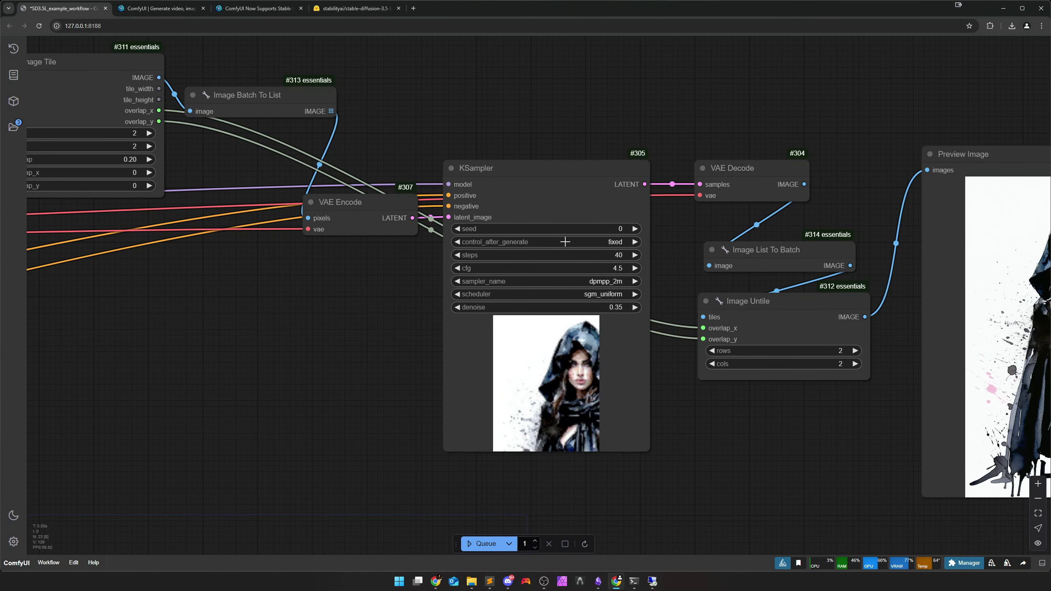
# Step: Set the tiled KSampler's seed to 892
pyautogui.scroll(-3, 515, 316)
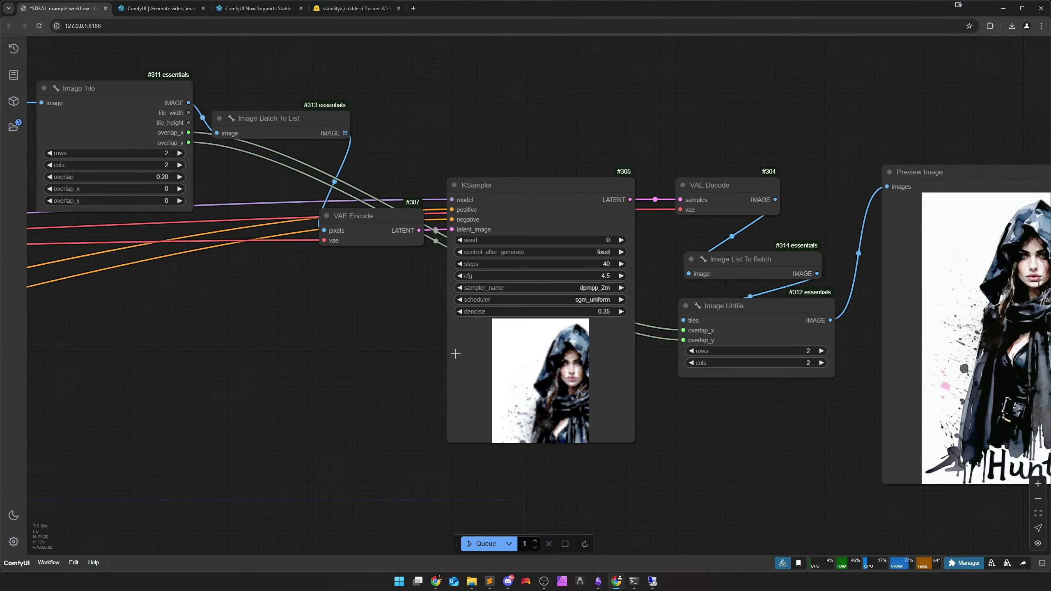
pyautogui.moveTo(375, 375); pyautogui.dragTo(462, 364)
pyautogui.scroll(-1, 458, 368)
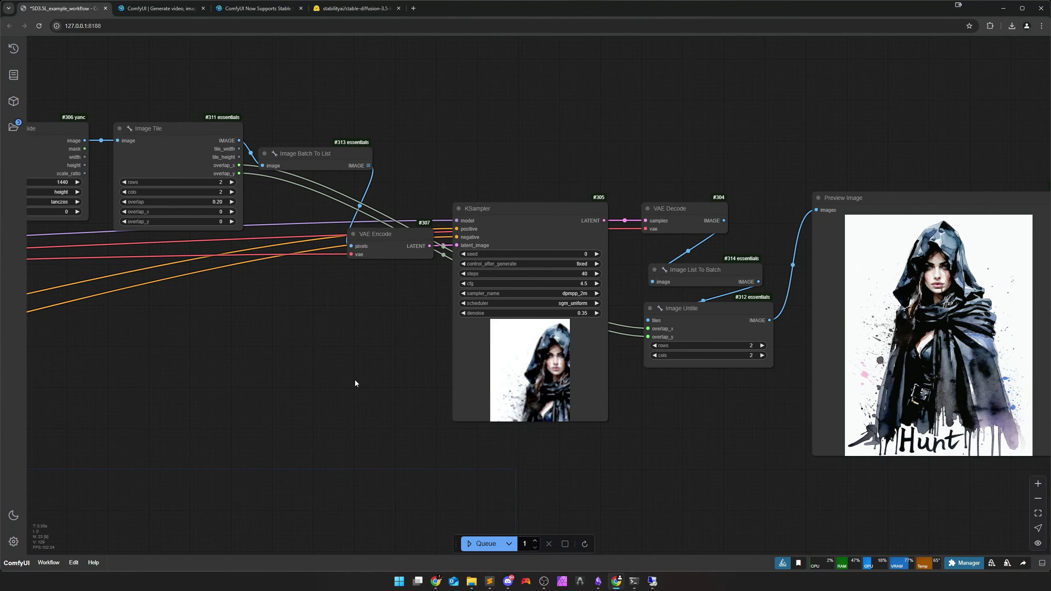
pyautogui.moveTo(357, 365); pyautogui.dragTo(264, 370)
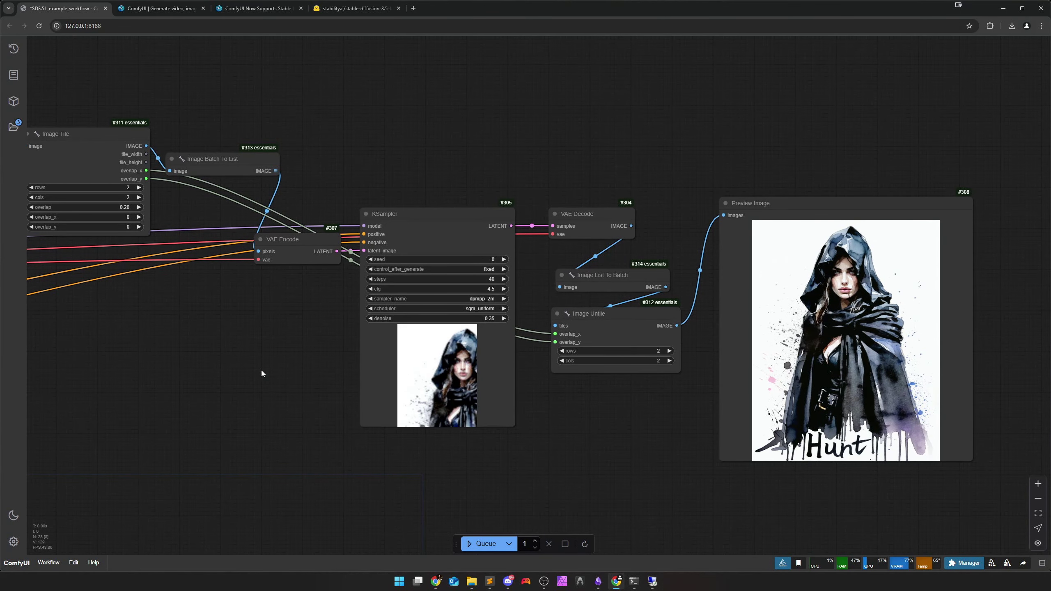
pyautogui.moveTo(389, 261); pyautogui.dragTo(581, 261)
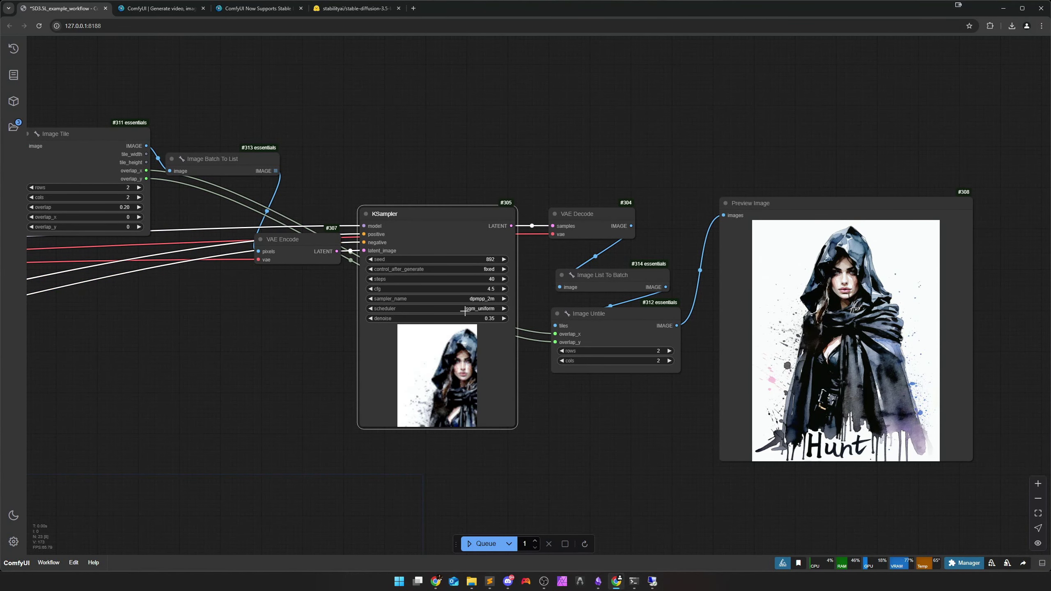
pyautogui.click(273, 409)
# Step: Keep sgm_uniform as the KSampler scheduler, then zoom out to reveal the upscale nodes
pyautogui.scroll(5, 444, 371)
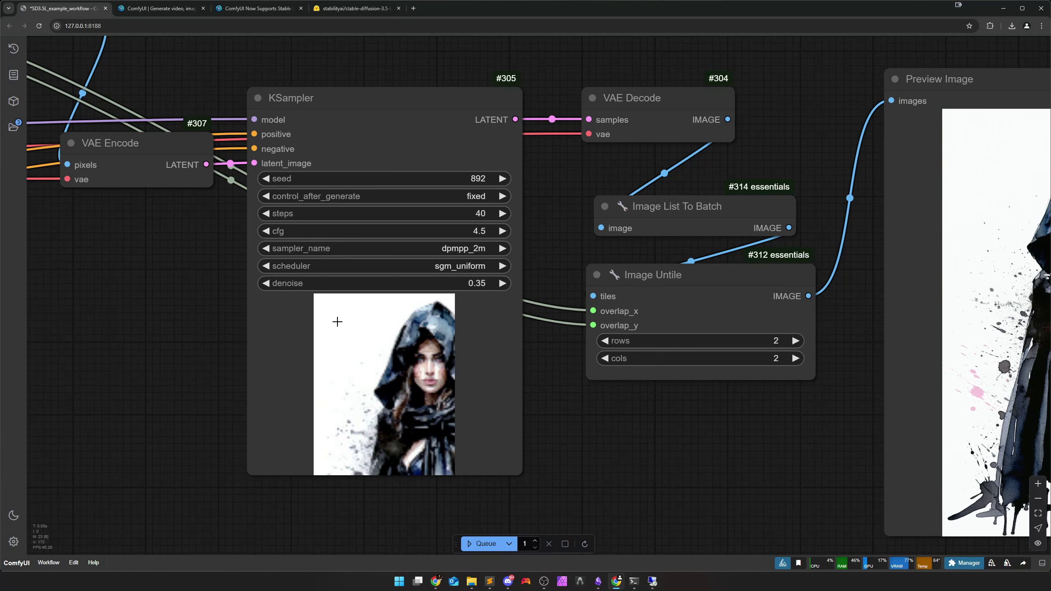
pyautogui.click(432, 267)
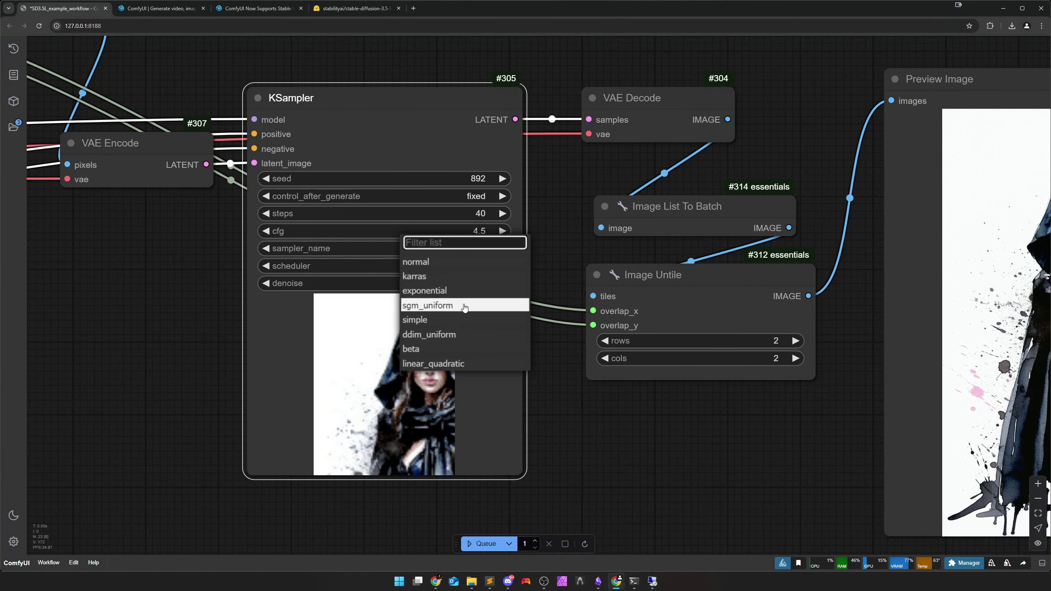
pyautogui.click(461, 302)
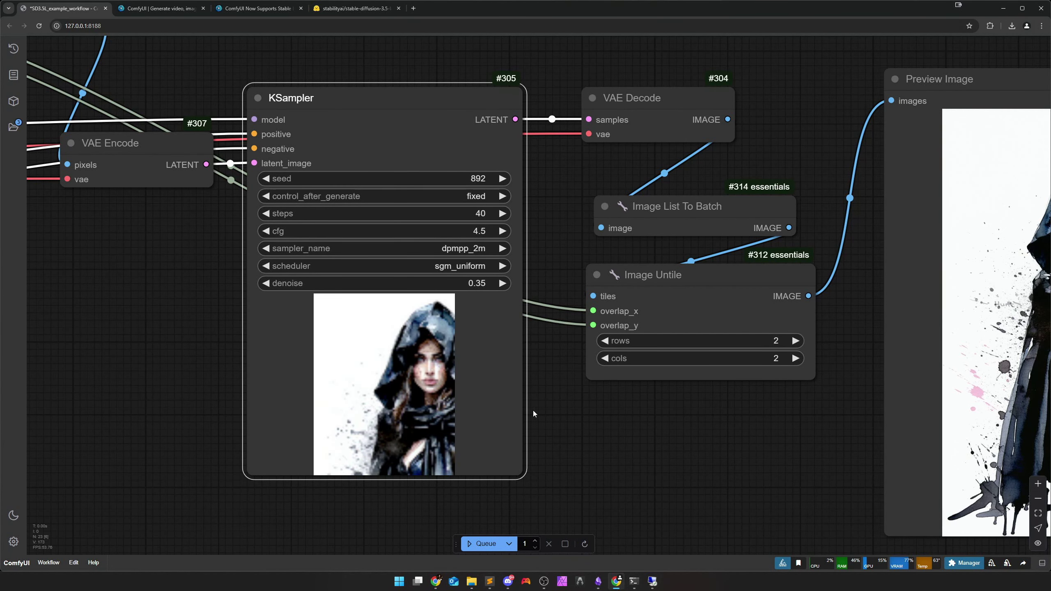
pyautogui.moveTo(521, 373); pyautogui.dragTo(537, 391)
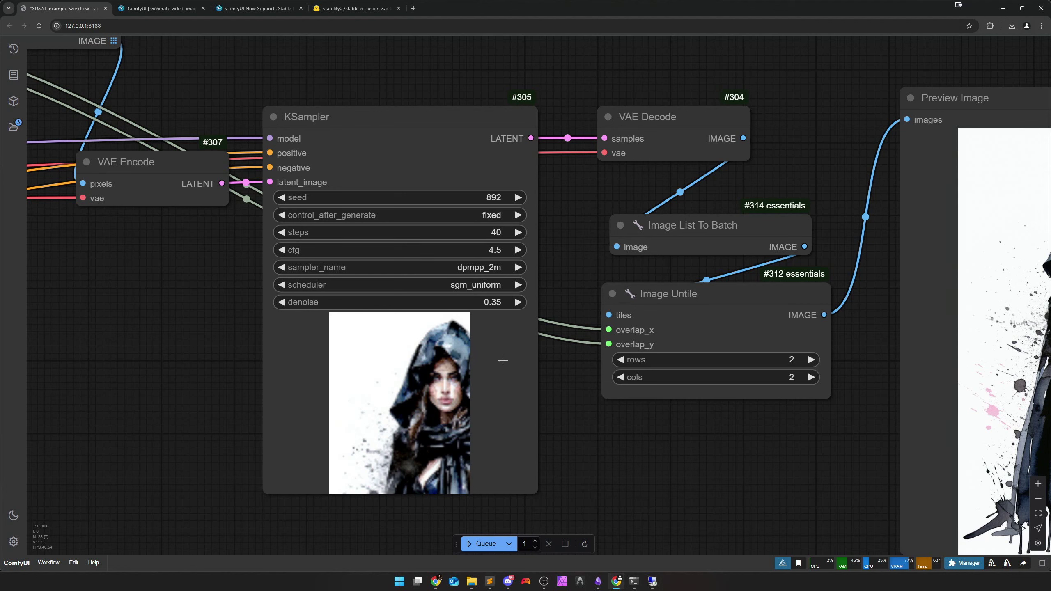
pyautogui.click(479, 286)
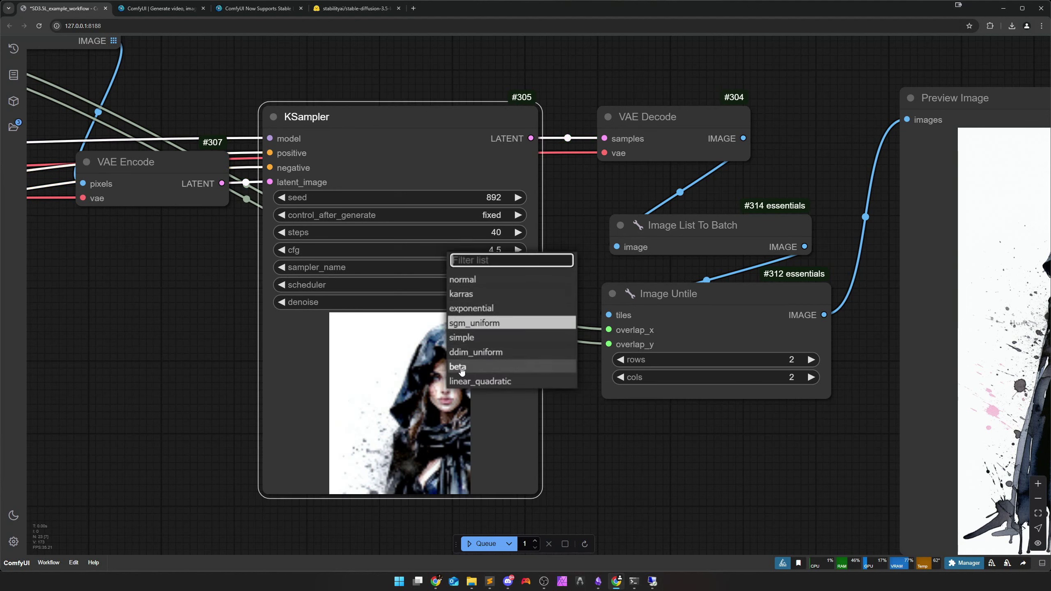
pyautogui.click(586, 421)
pyautogui.scroll(-6, 600, 427)
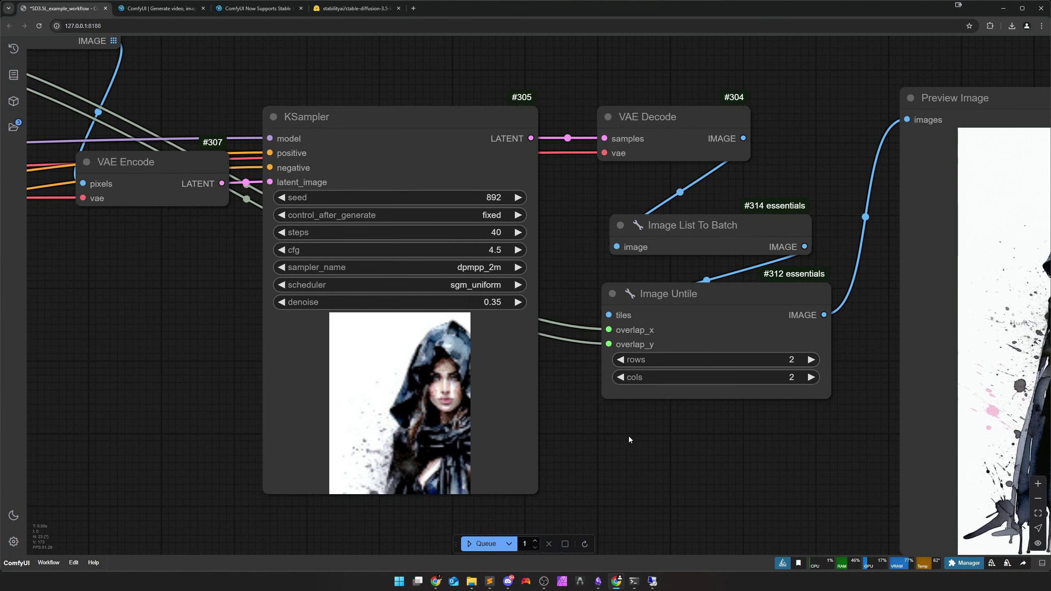
pyautogui.click(544, 355)
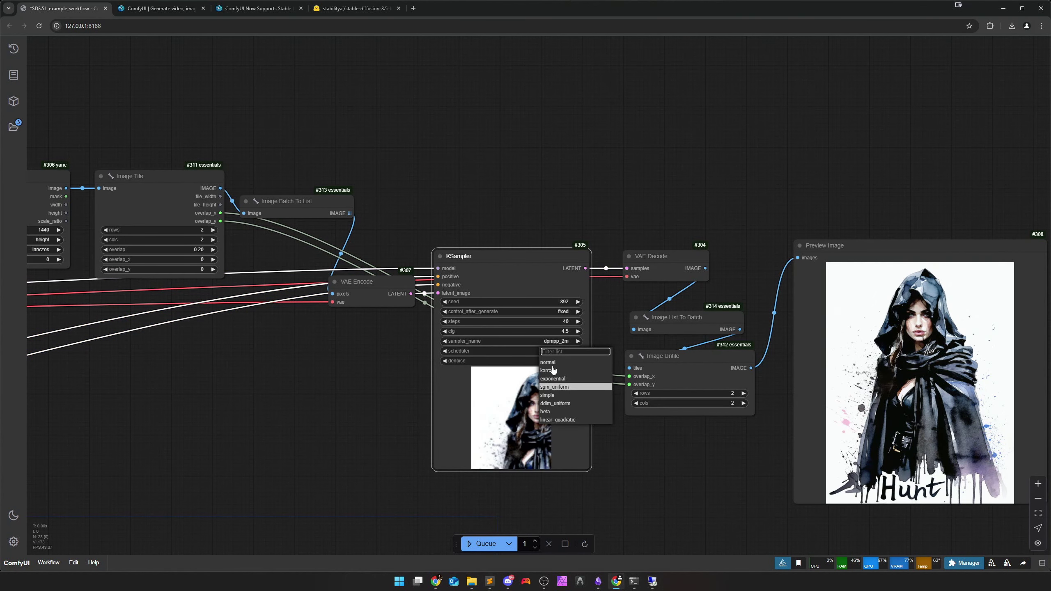
pyautogui.click(589, 427)
pyautogui.scroll(-3, 628, 448)
pyautogui.moveTo(500, 444); pyautogui.dragTo(582, 395)
pyautogui.scroll(-3, 542, 429)
# Step: Delete the upscale chain, tiled sampler, final preview and remaining tiling nodes
pyautogui.moveTo(264, 162); pyautogui.dragTo(901, 276)
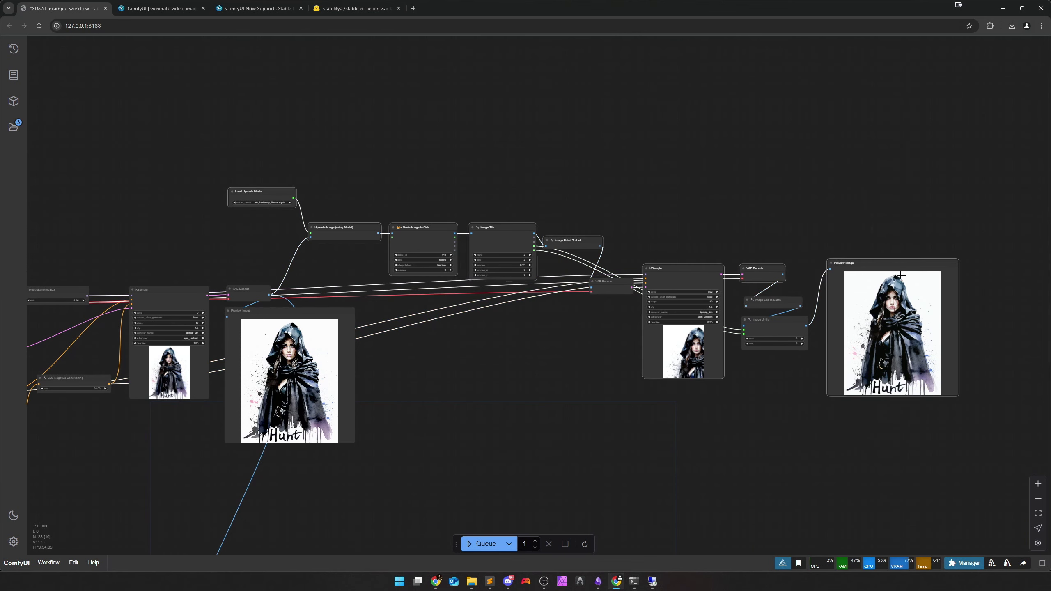
pyautogui.press('Delete')
pyautogui.moveTo(546, 255); pyautogui.dragTo(837, 395)
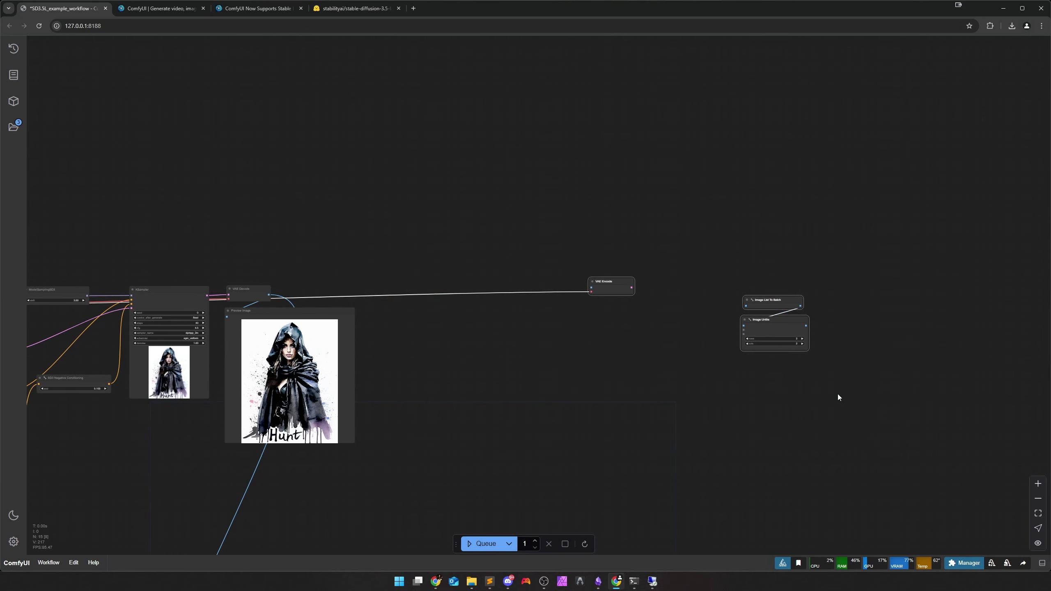
pyautogui.press('Delete')
pyautogui.moveTo(538, 388); pyautogui.dragTo(709, 368)
pyautogui.scroll(4, 519, 368)
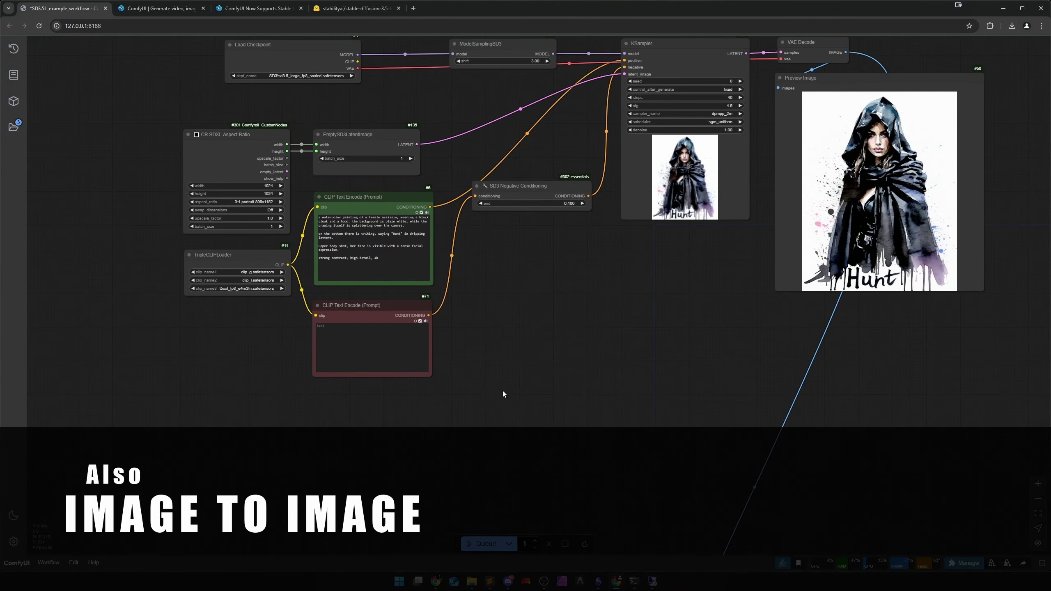
# Step: Add a Load Image node set to styles/Indi.jpg
pyautogui.doubleClick(480, 407)
pyautogui.write('>')
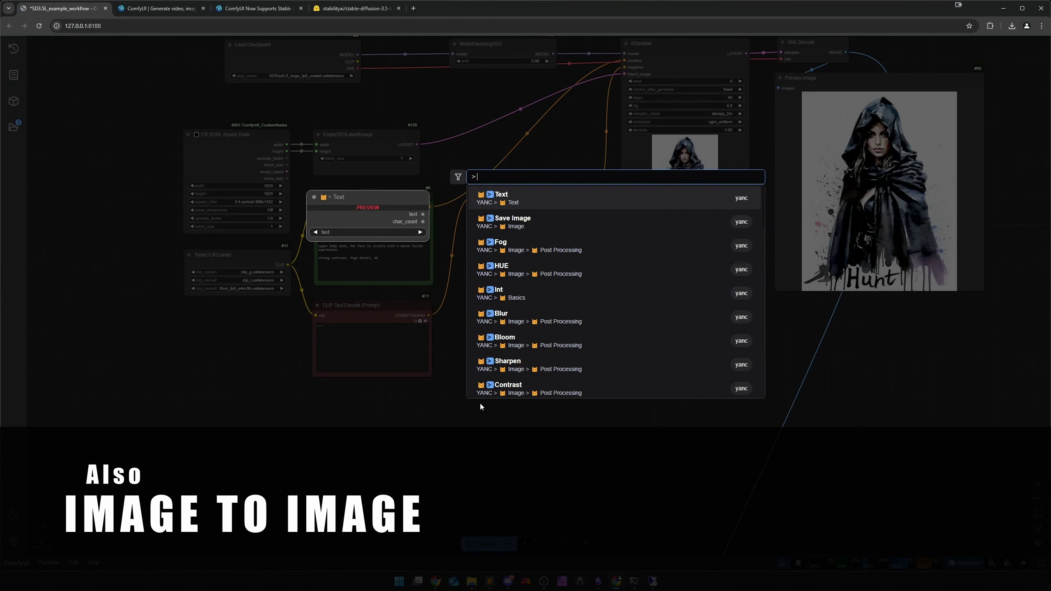
pyautogui.write('load image')
pyautogui.press('Return')
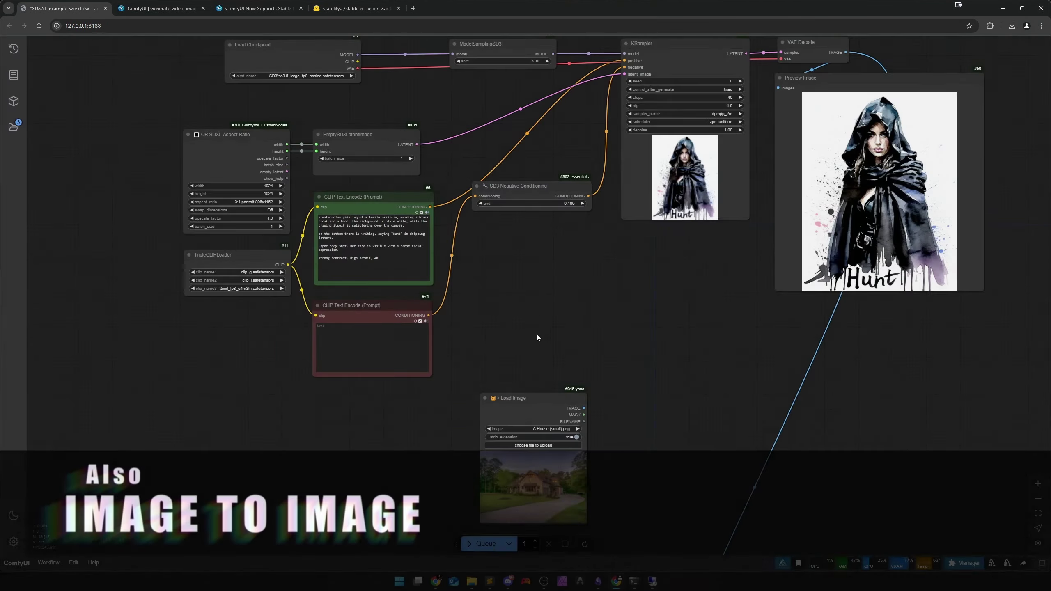
pyautogui.moveTo(534, 398); pyautogui.dragTo(220, 391)
pyautogui.scroll(4, 338, 433)
pyautogui.click(196, 414)
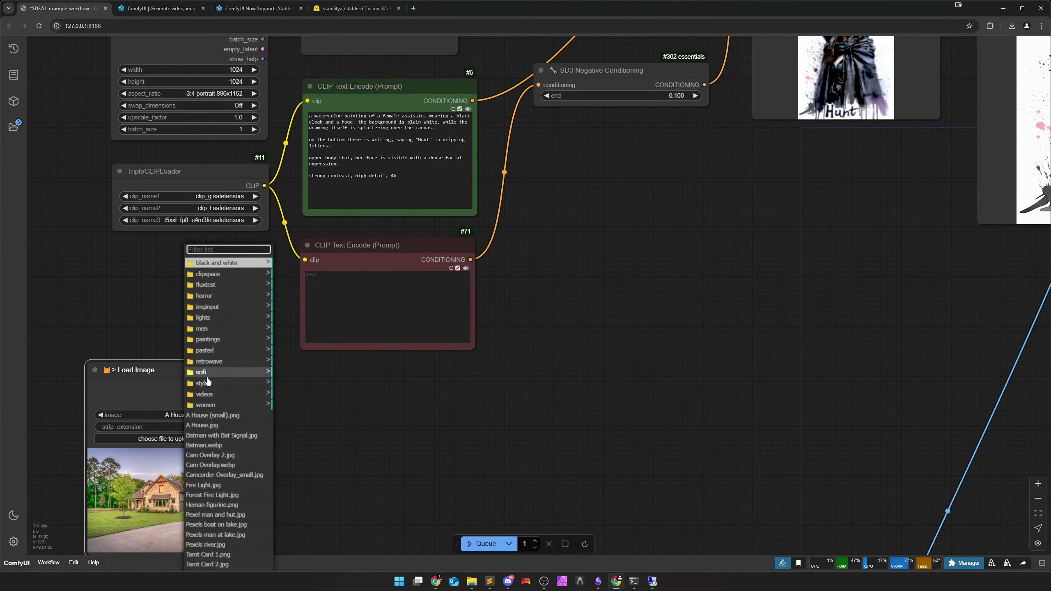
pyautogui.click(208, 381)
pyautogui.click(344, 399)
pyautogui.moveTo(173, 389); pyautogui.dragTo(191, 396)
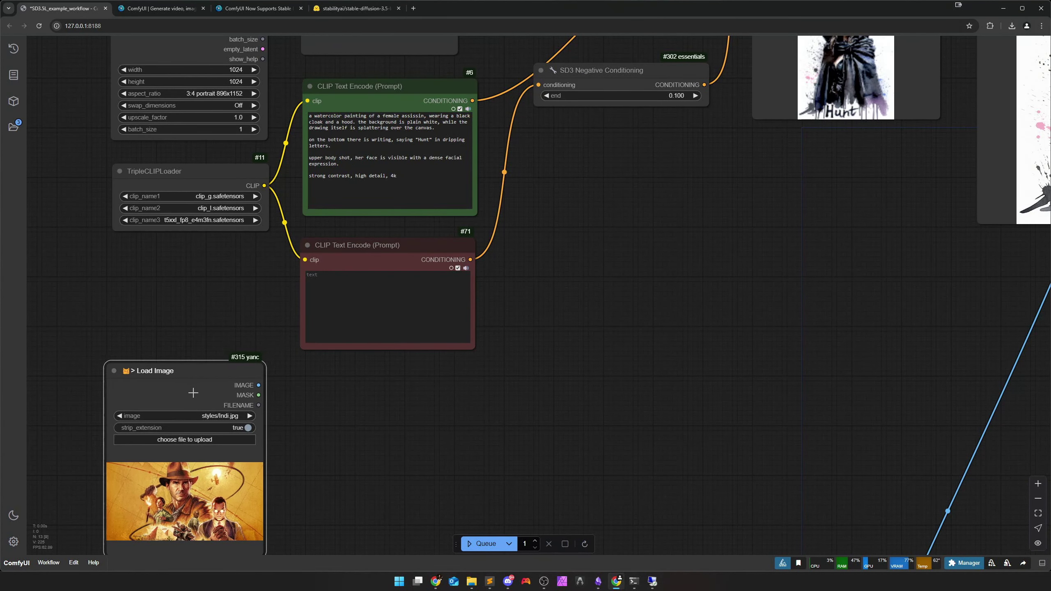
pyautogui.scroll(-5, 451, 421)
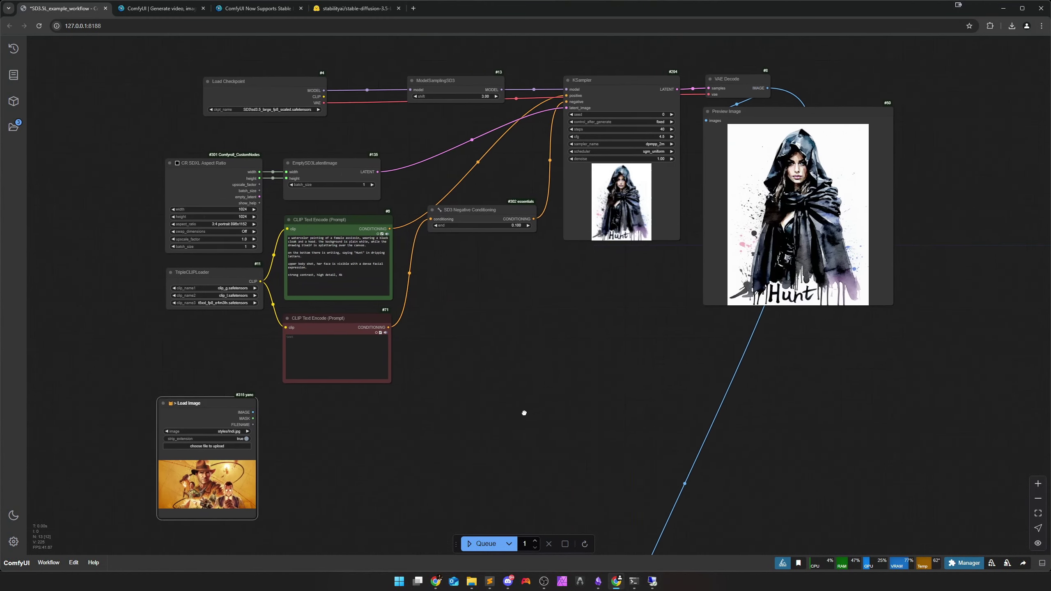
pyautogui.moveTo(444, 424); pyautogui.dragTo(426, 427)
# Step: Add a VAE Encode node below the negative conditioning, fed by the checkpoint's VAE
pyautogui.doubleClick(426, 427)
pyautogui.write('vae')
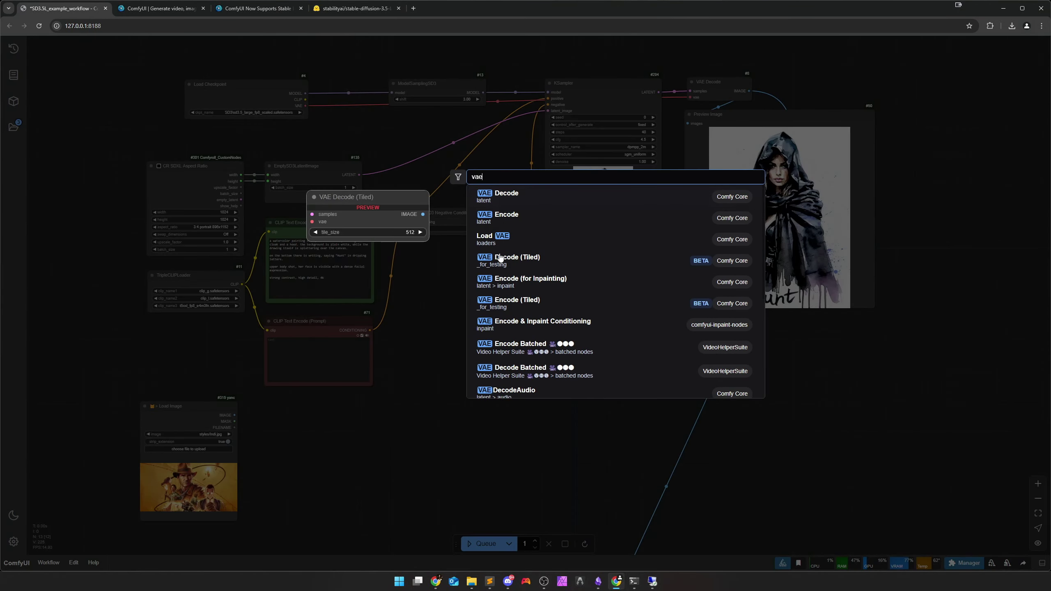
pyautogui.click(524, 218)
pyautogui.moveTo(476, 421); pyautogui.dragTo(465, 319)
pyautogui.moveTo(306, 106); pyautogui.dragTo(548, 111)
pyautogui.scroll(1, 361, 417)
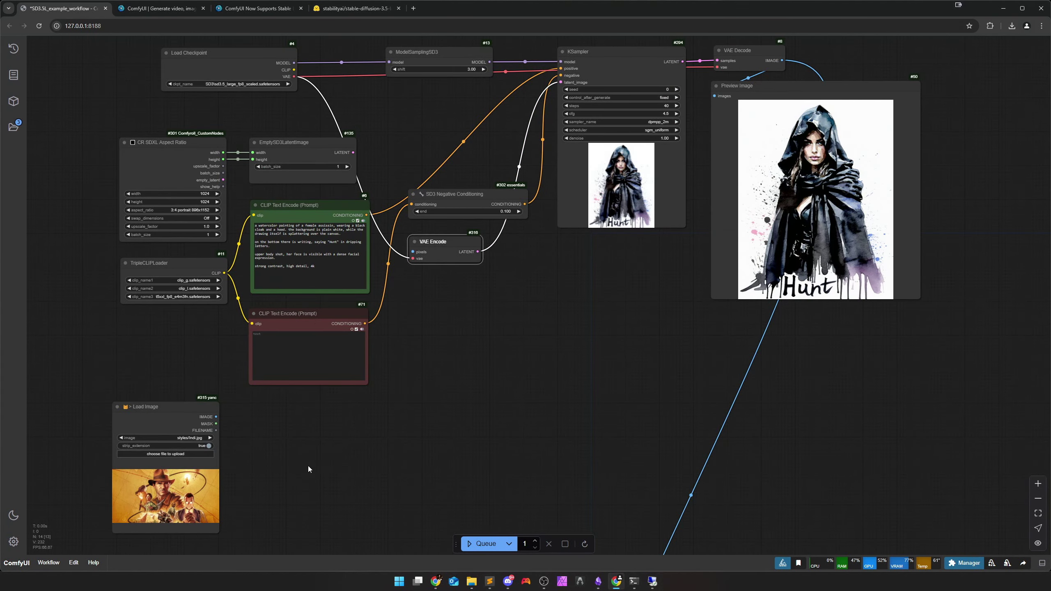
pyautogui.moveTo(308, 465); pyautogui.dragTo(449, 322)
pyautogui.scroll(3, 452, 337)
# Step: Add a Resolution by Aspect Ratio node fed by the loaded image, set to SDXL
pyautogui.doubleClick(425, 295)
pyautogui.write('> asc')
pyautogui.press('BackSpace')
pyautogui.write('pe')
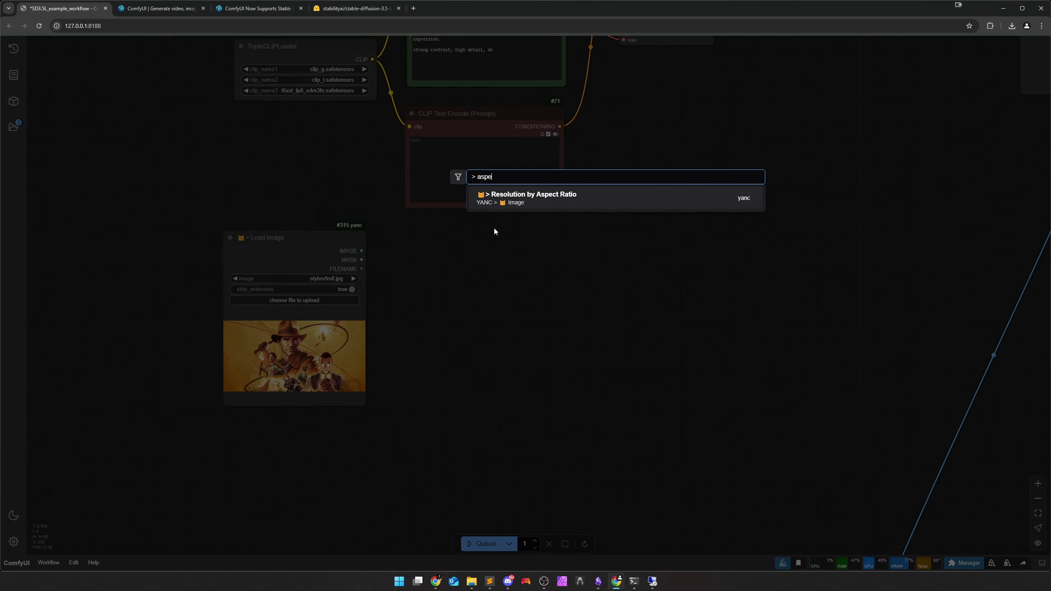
pyautogui.press('Return')
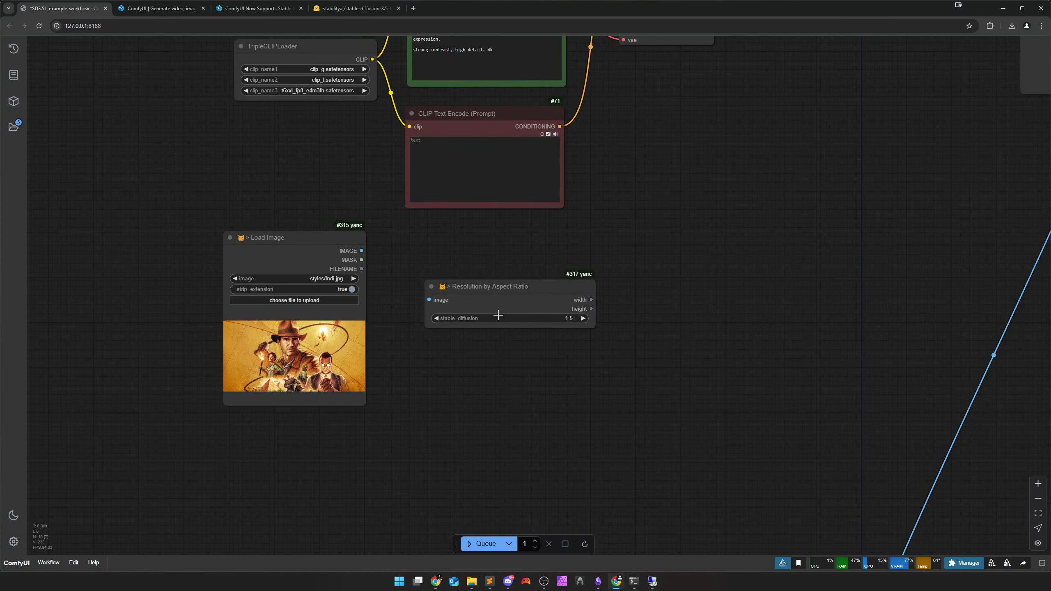
pyautogui.moveTo(493, 307); pyautogui.dragTo(467, 265)
pyautogui.moveTo(362, 251); pyautogui.dragTo(408, 259)
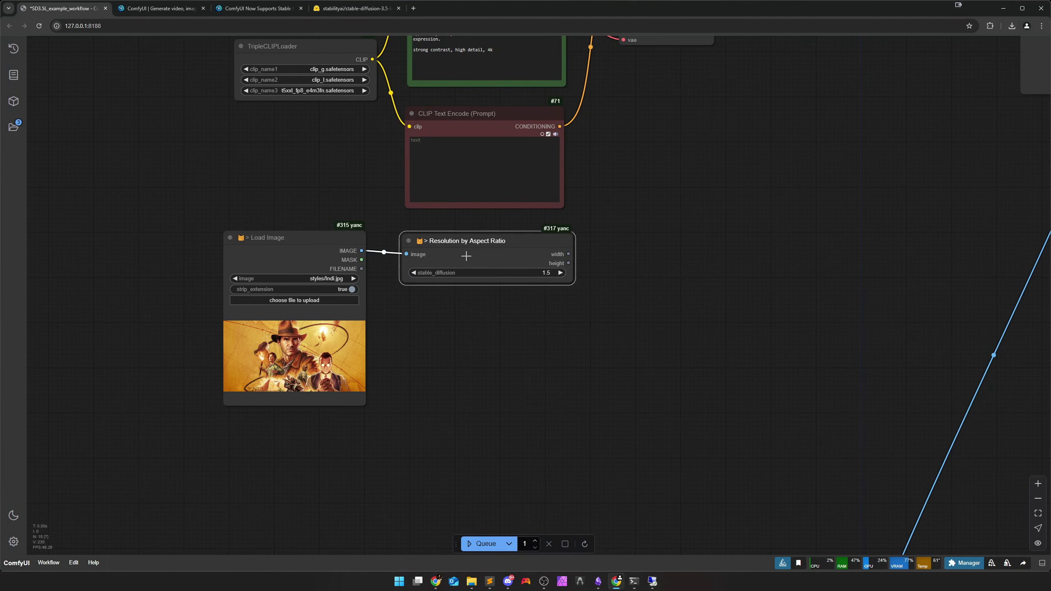
pyautogui.click(530, 277)
pyautogui.click(530, 284)
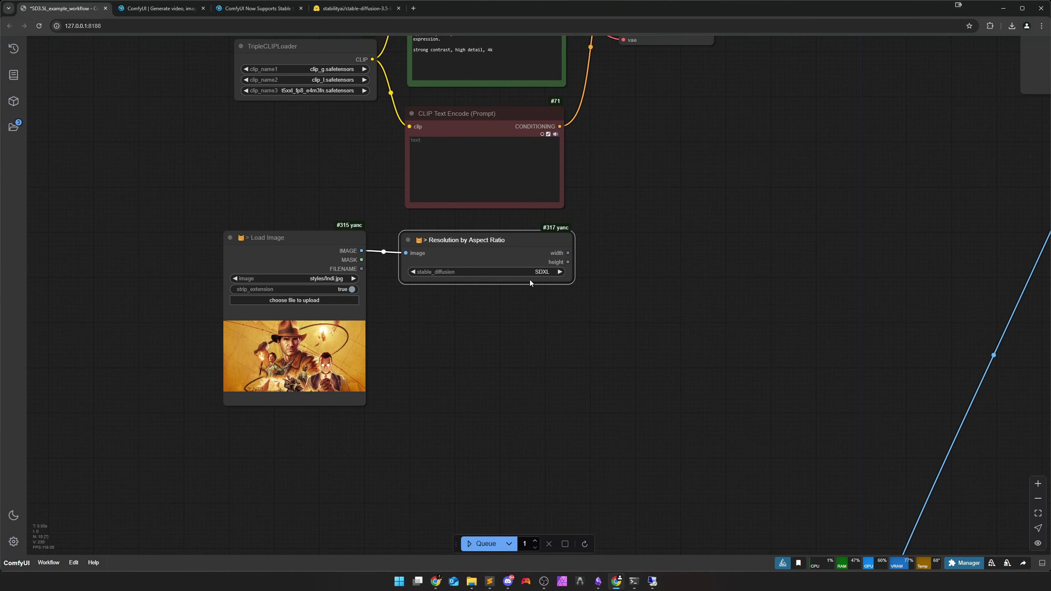
# Step: Add Image Resize with width and height as inputs, driven by the computed resolution and loaded image
pyautogui.doubleClick(502, 317)
pyautogui.write('resize')
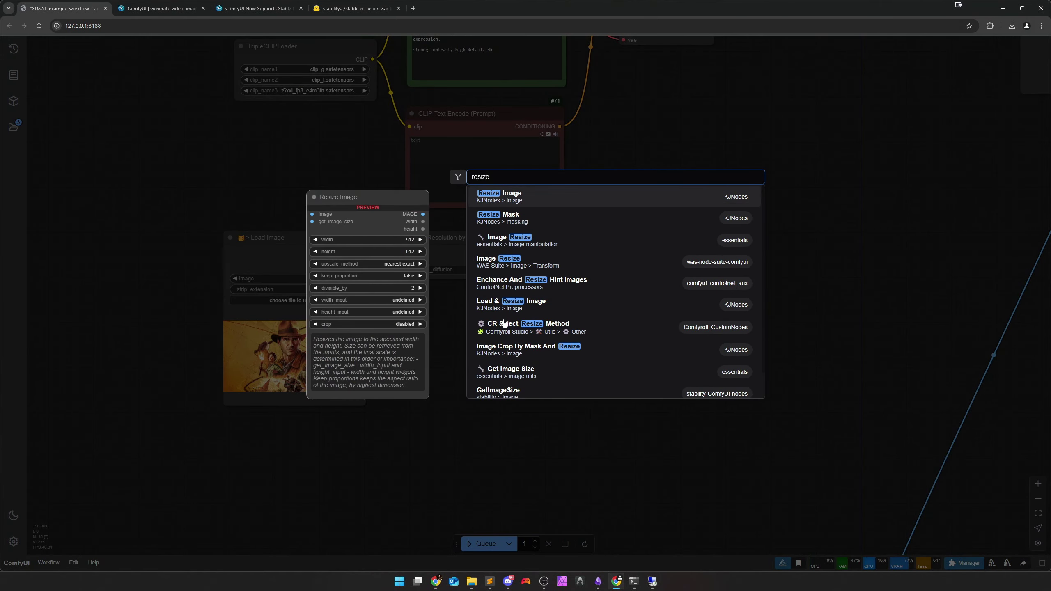
pyautogui.click(546, 238)
pyautogui.moveTo(591, 333); pyautogui.dragTo(688, 263)
pyautogui.rightClick(674, 250)
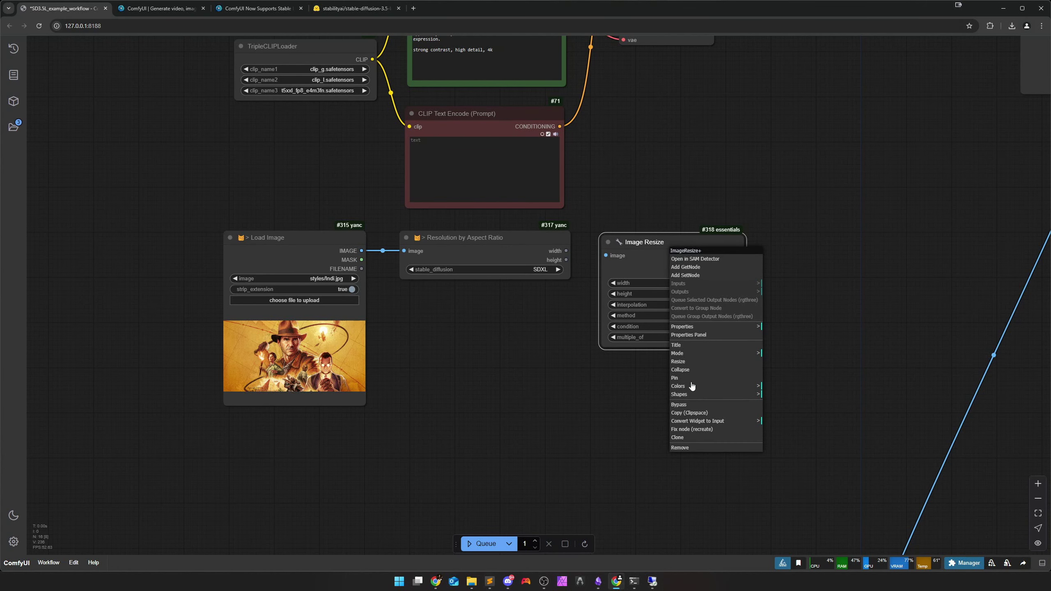
pyautogui.click(693, 421)
pyautogui.click(778, 422)
pyautogui.rightClick(690, 258)
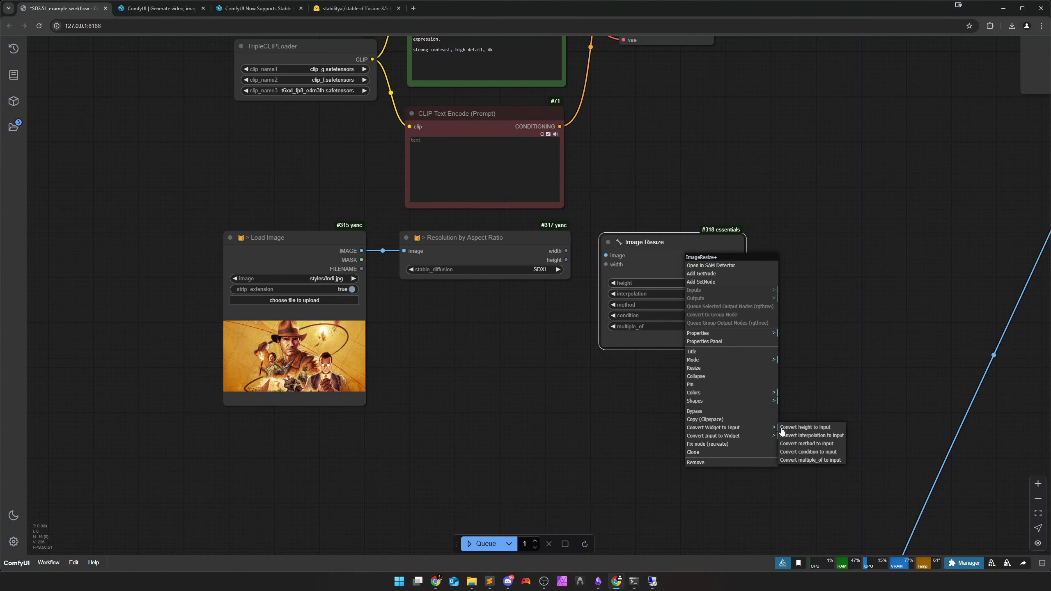
pyautogui.click(713, 428)
pyautogui.click(789, 432)
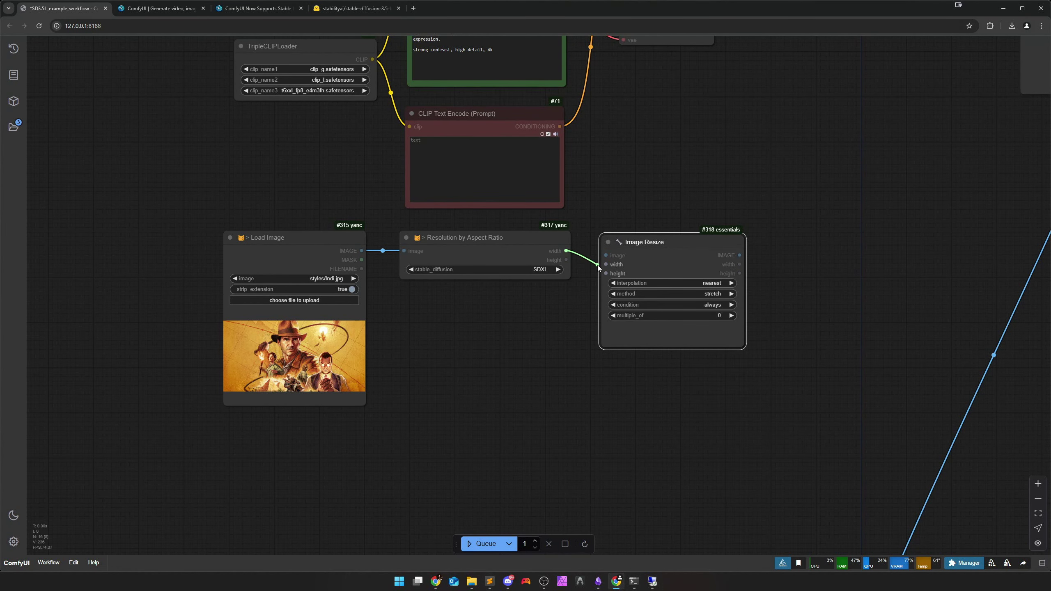
pyautogui.moveTo(599, 268); pyautogui.dragTo(659, 296)
pyautogui.moveTo(361, 251); pyautogui.dragTo(605, 293)
# Step: Connect the resized image output to VAE Encode's pixels input
pyautogui.moveTo(298, 254); pyautogui.dragTo(300, 294)
pyautogui.moveTo(695, 228); pyautogui.dragTo(449, 289)
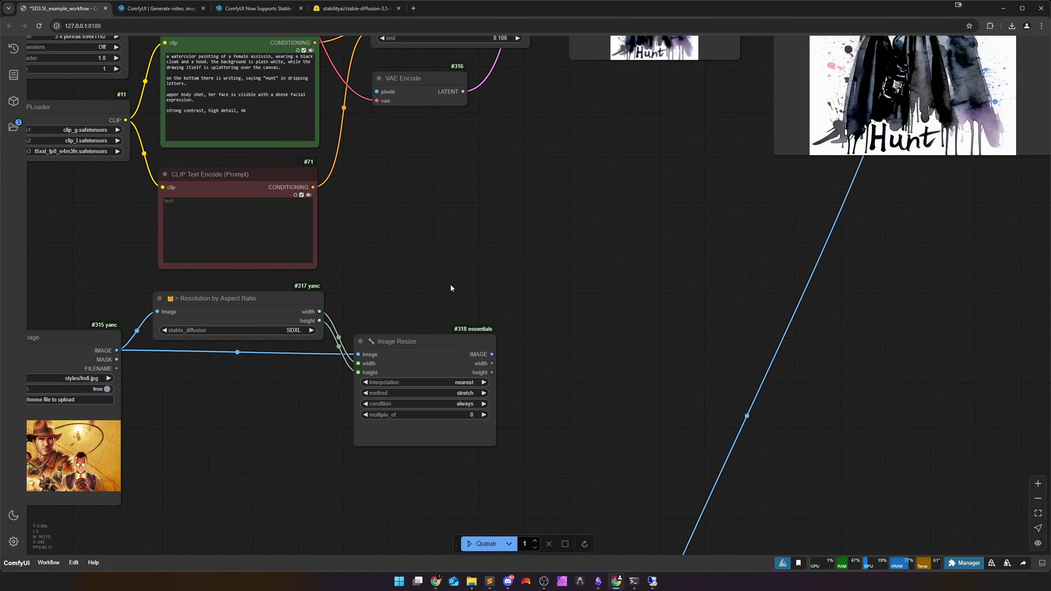
pyautogui.scroll(-3, 448, 288)
pyautogui.moveTo(484, 348); pyautogui.dragTo(398, 150)
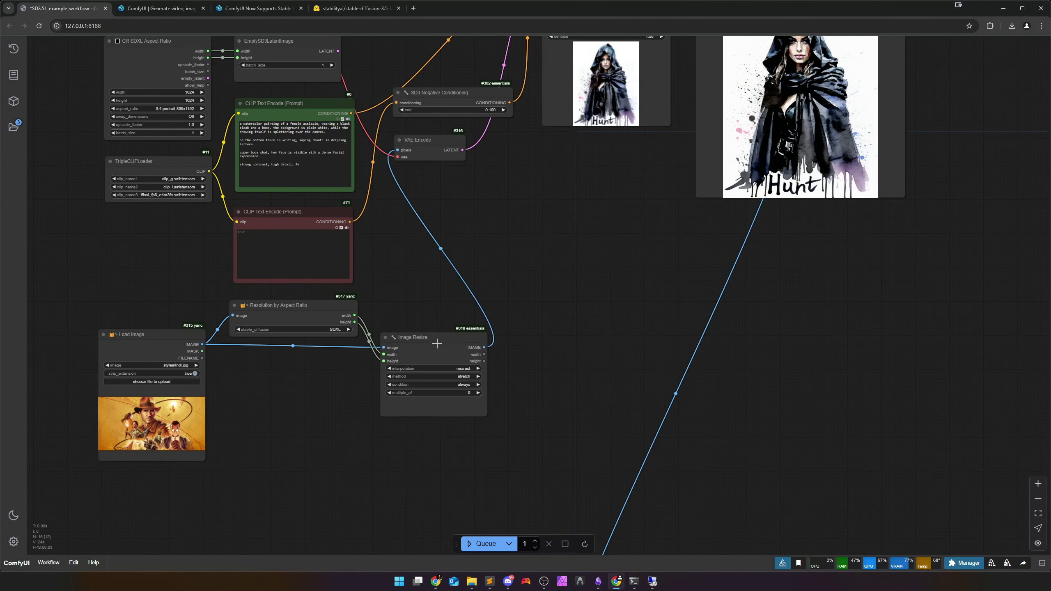
pyautogui.moveTo(436, 345); pyautogui.dragTo(433, 341)
# Step: Set Image Resize interpolation to lanczos and resize method to fill / crop
pyautogui.click(455, 365)
pyautogui.click(452, 418)
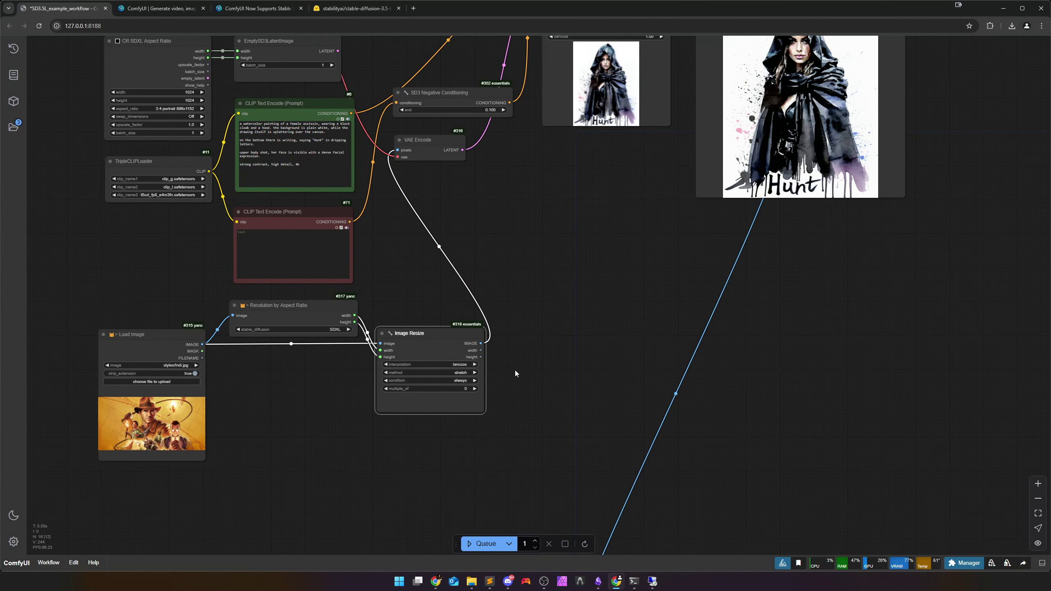
pyautogui.click(455, 373)
pyautogui.click(476, 376)
pyautogui.click(499, 378)
pyautogui.click(534, 348)
pyautogui.scroll(5, 496, 302)
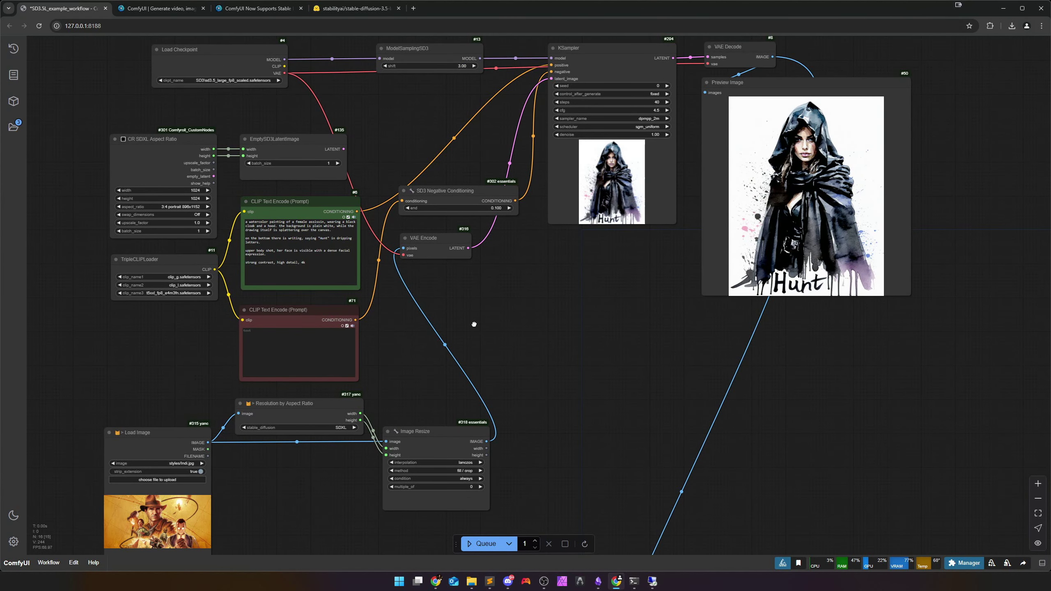
# Step: Replace the positive prompt with 'an oil paitting of a woman sitting in a cafe in france and drinking milk…'
pyautogui.moveTo(478, 326); pyautogui.dragTo(591, 342)
pyautogui.click(290, 257)
pyautogui.hotkey('ctrl', 'a')
pyautogui.press('Delete')
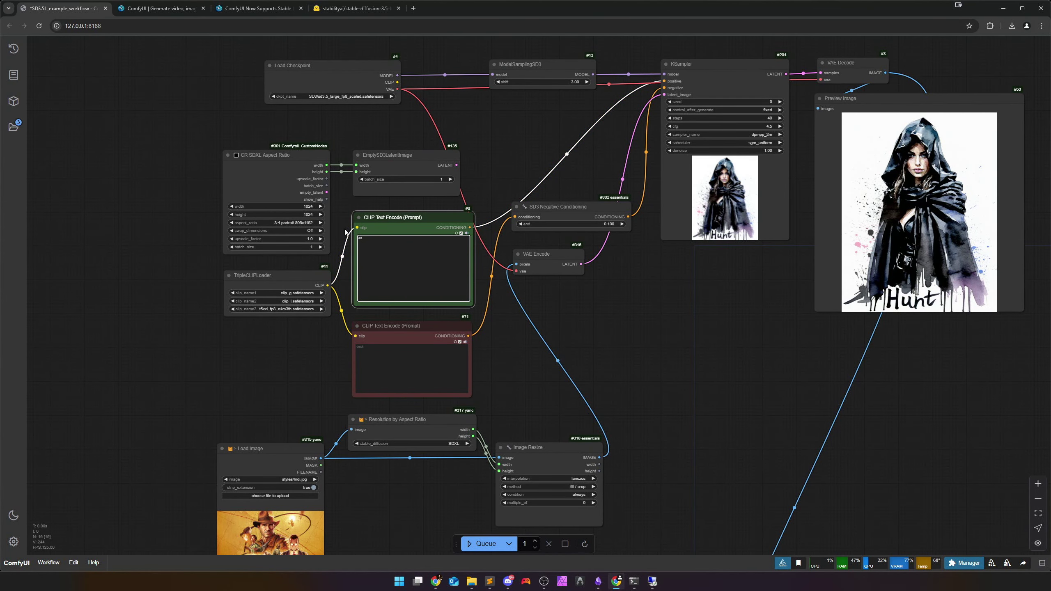
pyautogui.scroll(7, 345, 232)
pyautogui.write('an oil p')
pyautogui.write('ait')
pyautogui.write('ting of a woman sitt')
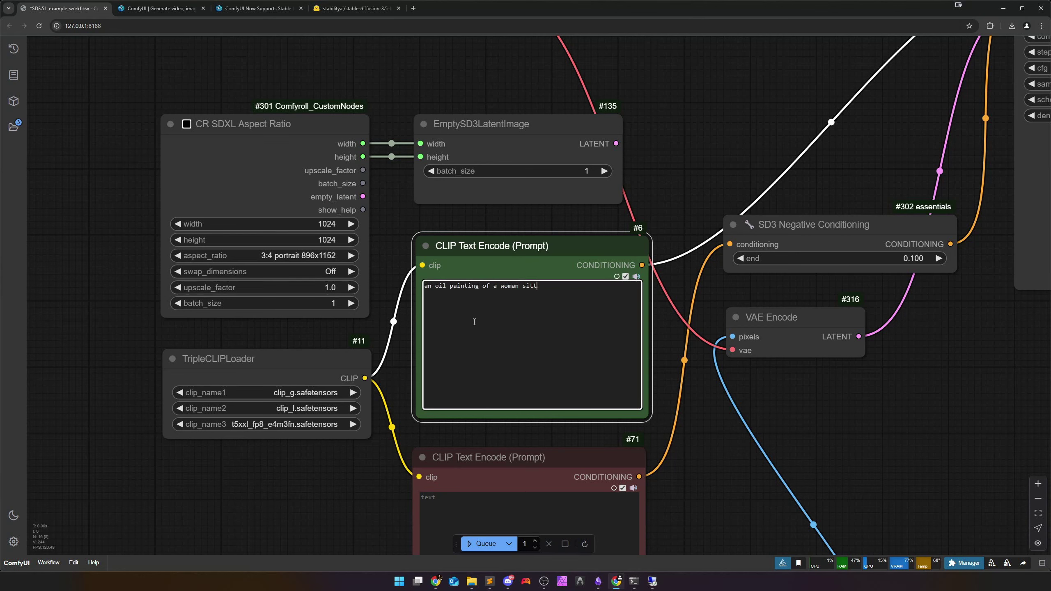
pyautogui.write('ing in a cafe in france and drinking milk on a summers')
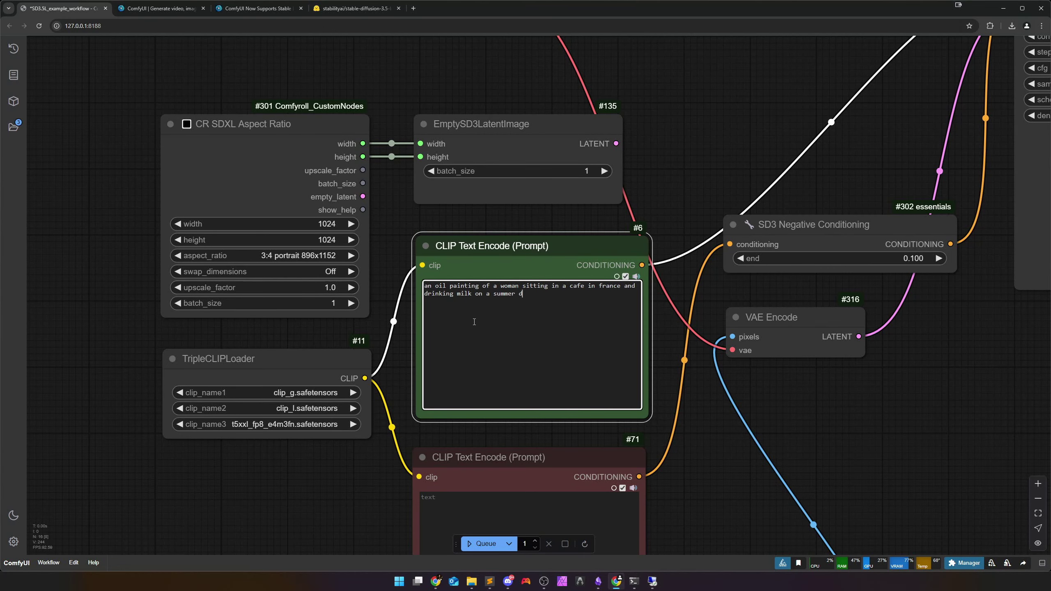
pyautogui.write(' day.')
pyautogui.scroll(-5, 754, 434)
# Step: Queue a generation, then cancel the running job
pyautogui.moveTo(950, 431); pyautogui.dragTo(644, 353)
pyautogui.scroll(-3, 638, 337)
pyautogui.hotkey('ctrl', 'Return')
pyautogui.click(549, 543)
# Step: Set the KSampler denoise to 0.70
pyautogui.scroll(5, 610, 379)
pyautogui.moveTo(633, 258); pyautogui.dragTo(616, 485)
pyautogui.scroll(-1, 616, 456)
pyautogui.scroll(3, 662, 292)
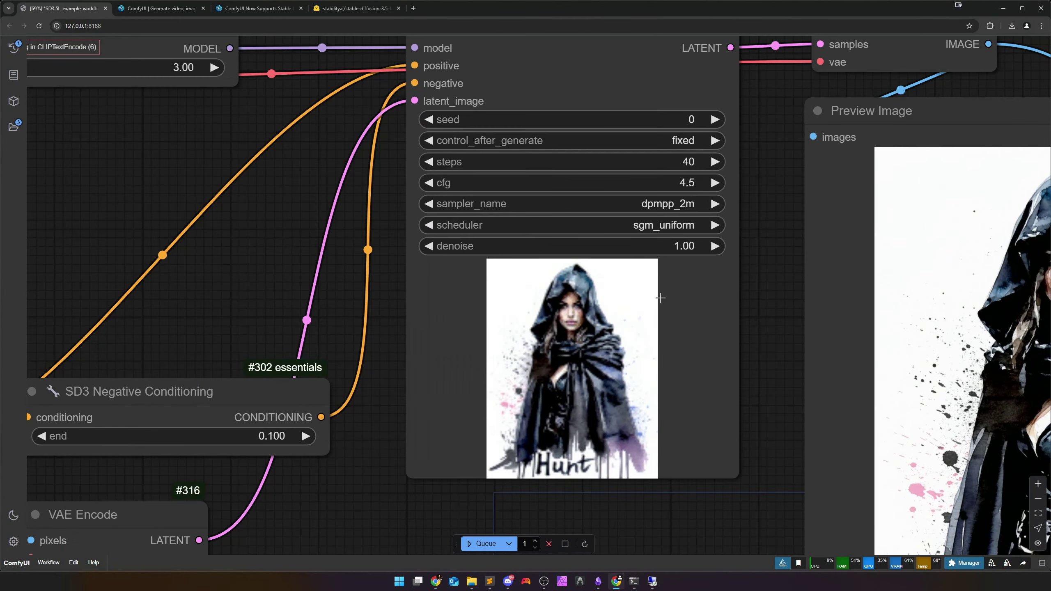
pyautogui.click(588, 246)
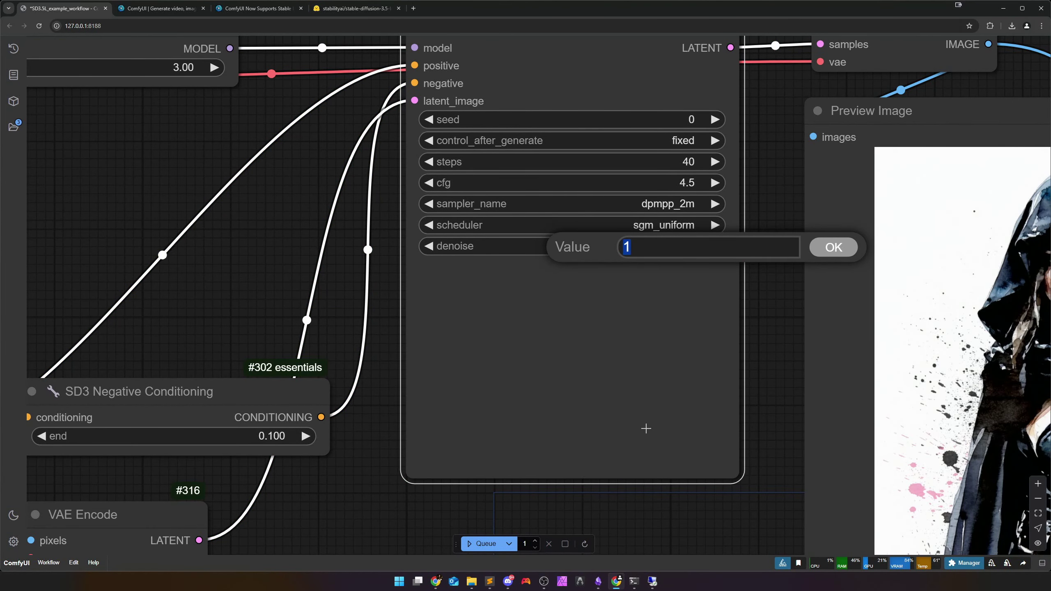
pyautogui.write('0.7')
pyautogui.press('Return')
# Step: Queue the workflow again with the new prompt and denoise
pyautogui.scroll(-5, 581, 485)
pyautogui.moveTo(581, 485); pyautogui.dragTo(596, 343)
pyautogui.scroll(-2, 596, 343)
pyautogui.hotkey('ctrl', 'Return')
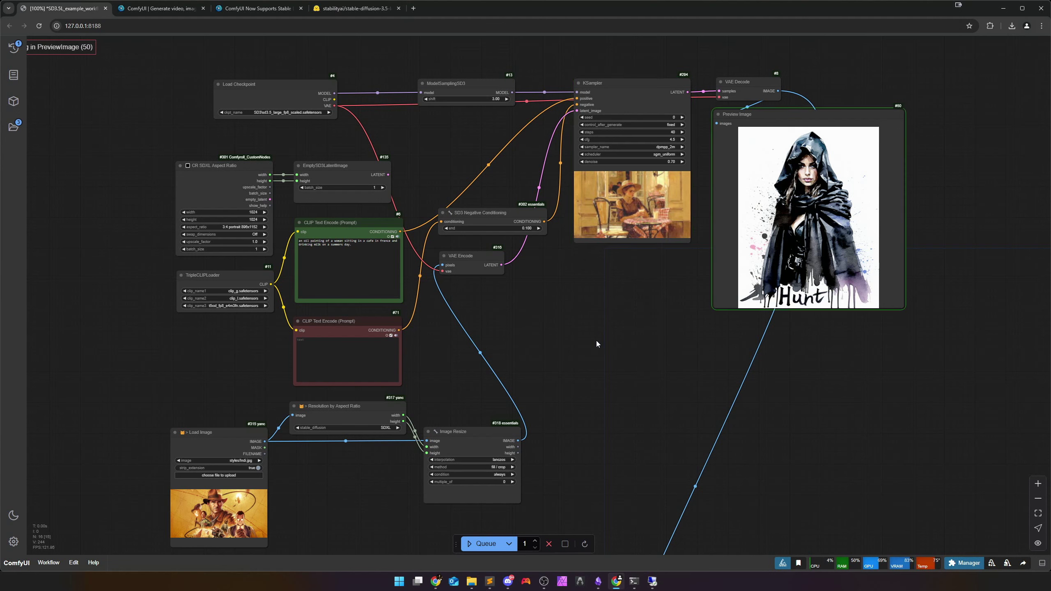
# Step: Zoom into the Preview Image to inspect the hatted woman holding milk at the café table
pyautogui.moveTo(596, 340); pyautogui.dragTo(418, 361)
pyautogui.scroll(8, 628, 258)
pyautogui.scroll(4, 628, 259)
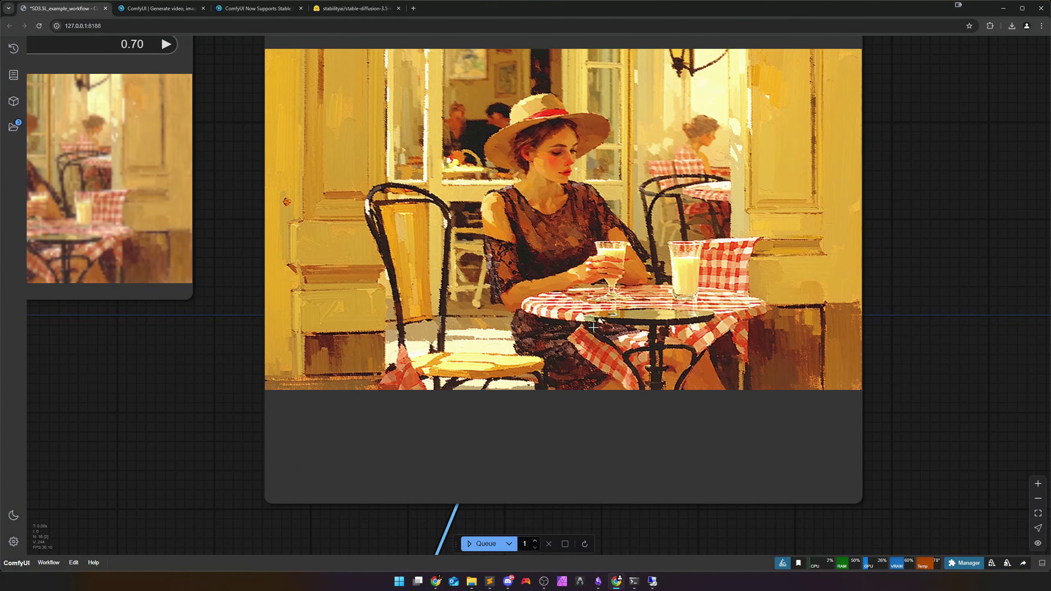
pyautogui.moveTo(614, 291); pyautogui.dragTo(594, 335)
pyautogui.scroll(2, 518, 212)
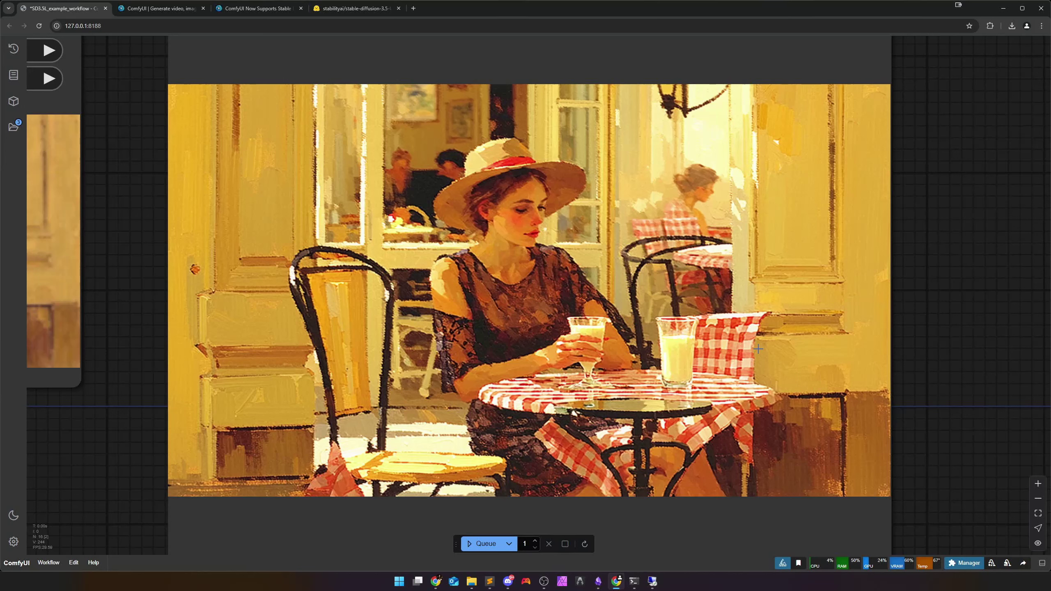
pyautogui.scroll(-1, 557, 360)
pyautogui.scroll(1, 553, 376)
pyautogui.moveTo(553, 376); pyautogui.dragTo(555, 383)
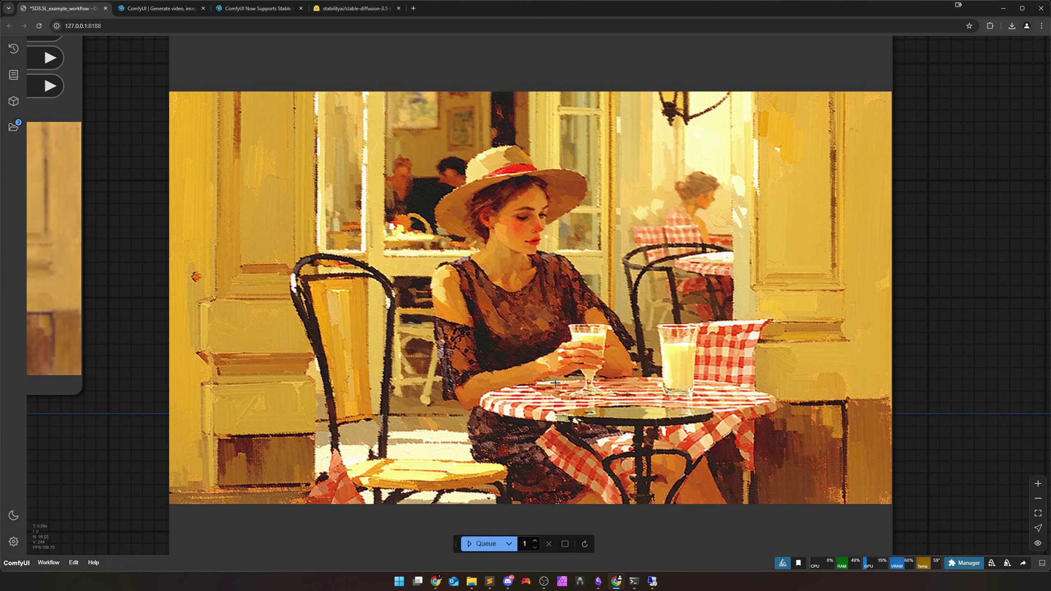
pyautogui.scroll(-12, 555, 383)
pyautogui.scroll(-3, 317, 418)
pyautogui.moveTo(317, 418); pyautogui.dragTo(570, 332)
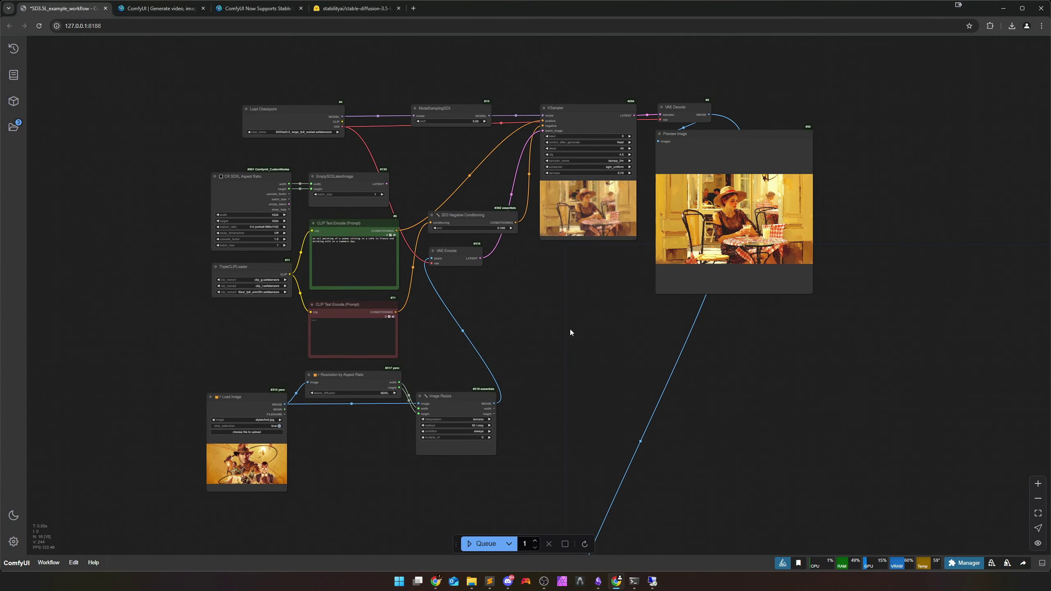